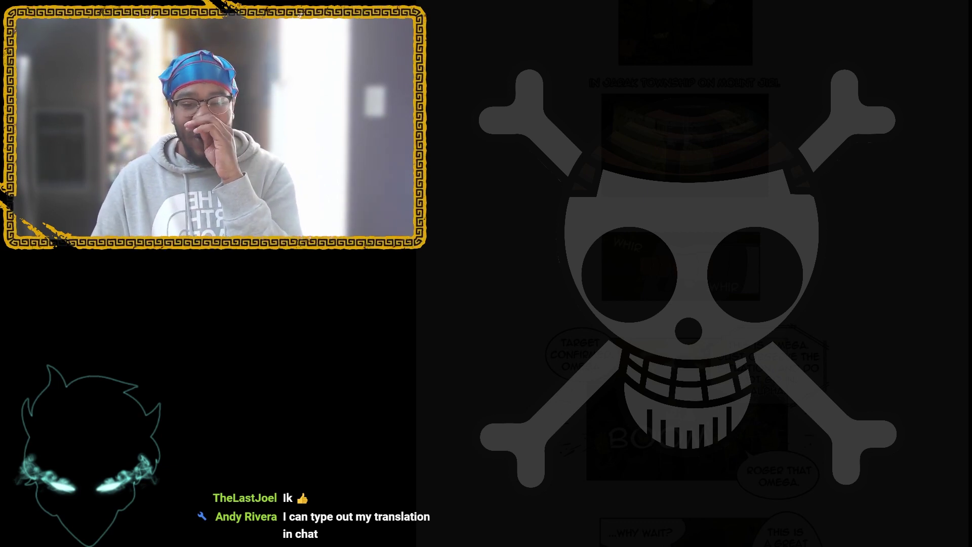
pyautogui.scroll(-1, 683, 304)
pyautogui.scroll(-3, 683, 303)
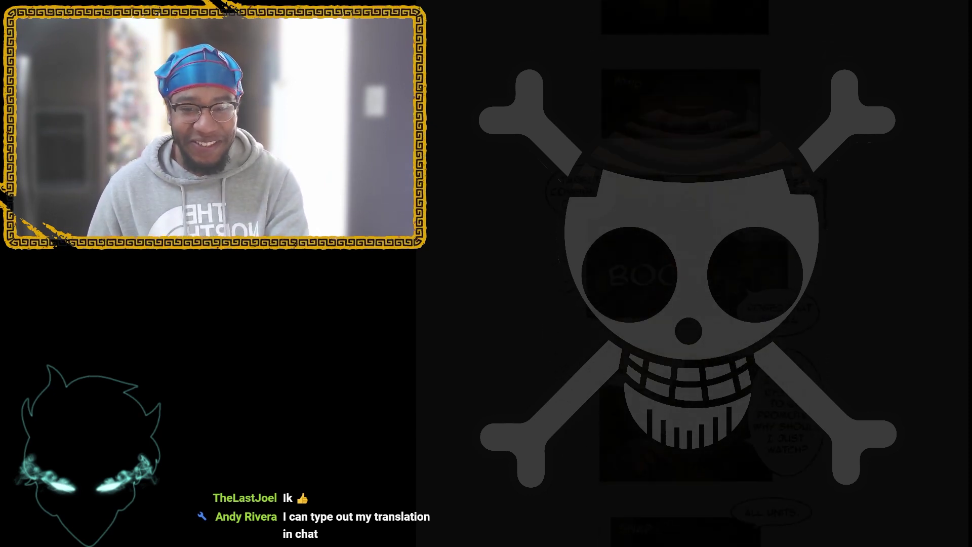
pyautogui.scroll(-1, 683, 304)
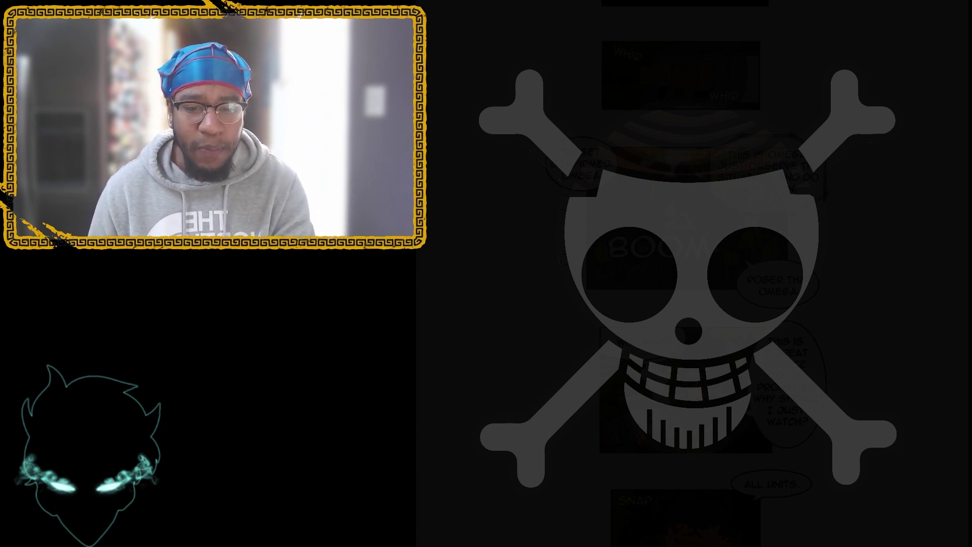
pyautogui.scroll(-3, 684, 305)
pyautogui.scroll(-3, 684, 304)
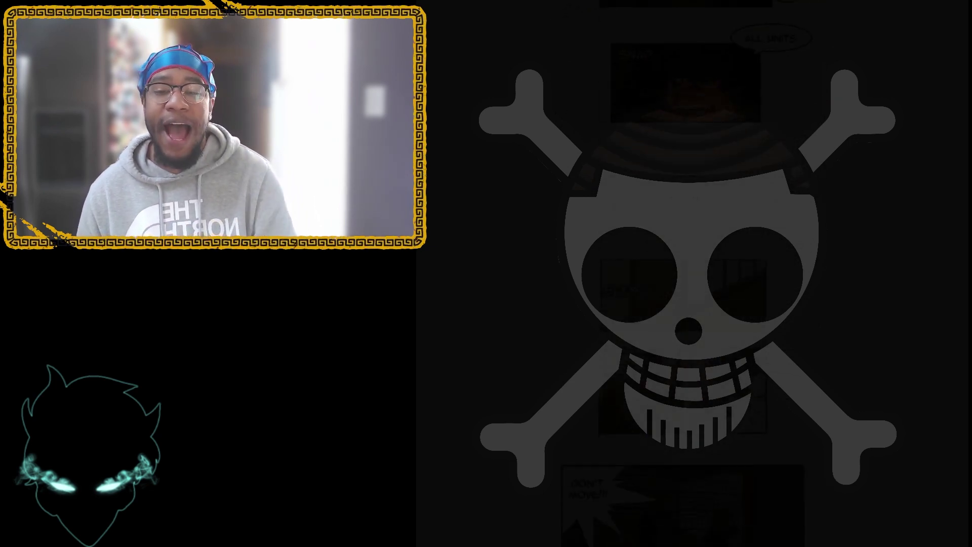
pyautogui.scroll(-3, 683, 303)
pyautogui.scroll(-2, 684, 304)
pyautogui.scroll(2, 683, 303)
pyautogui.scroll(-3, 683, 304)
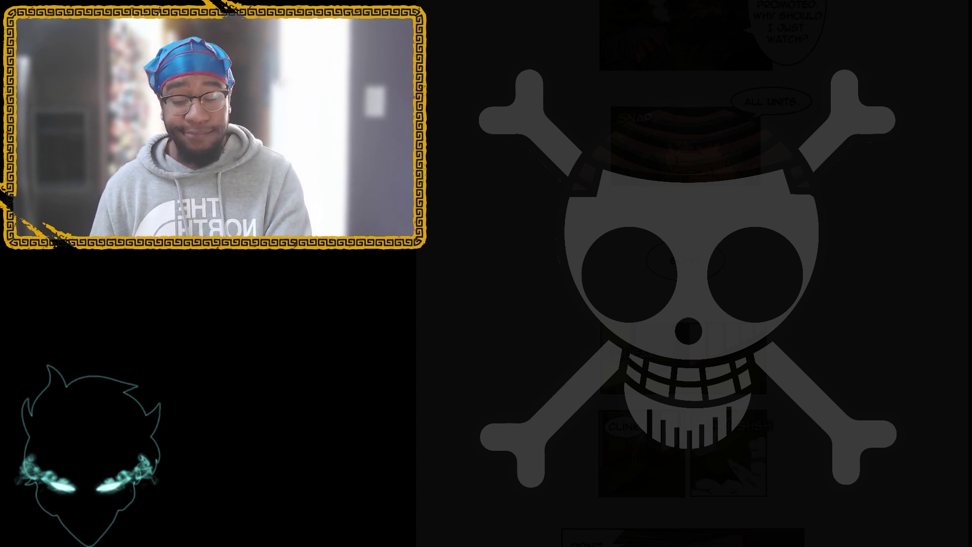
pyautogui.scroll(-2, 683, 304)
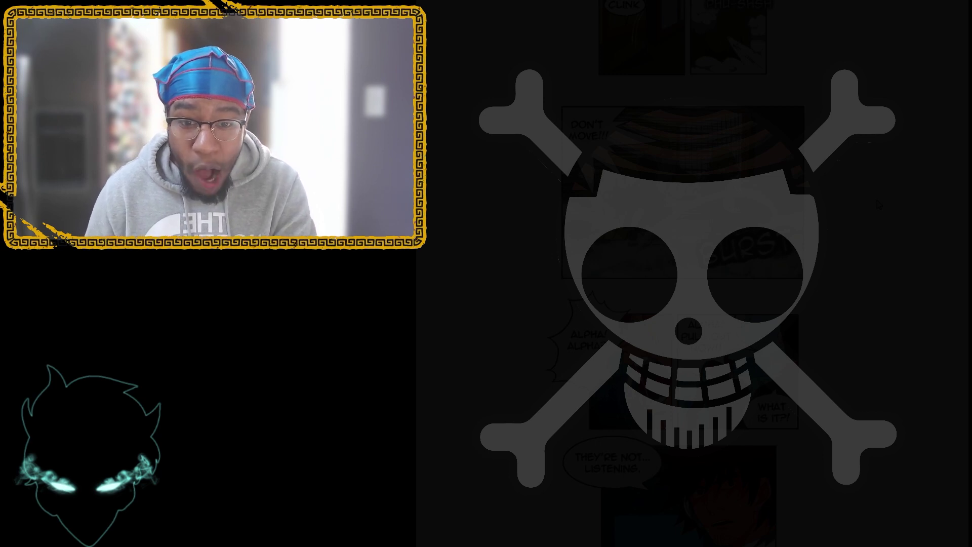
pyautogui.scroll(-3, 683, 304)
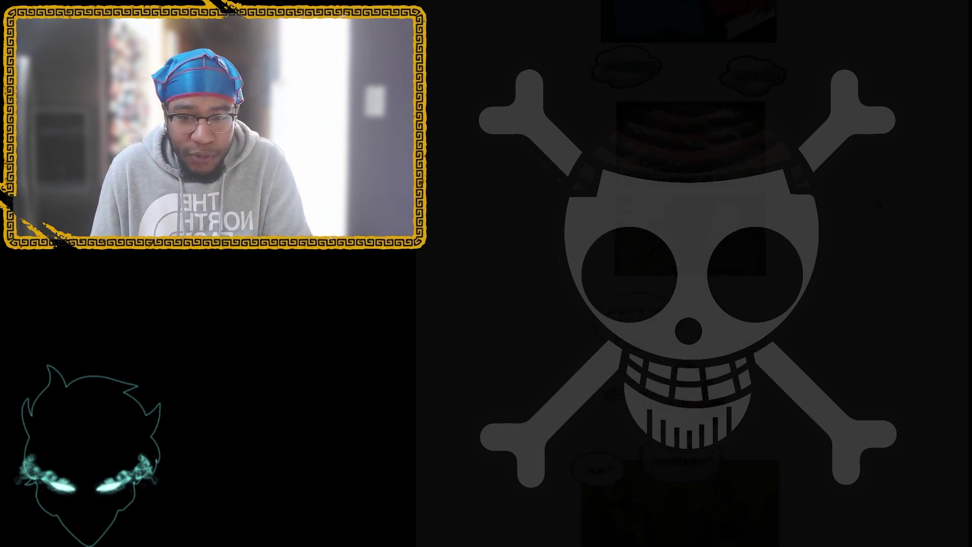
pyautogui.scroll(-5, 683, 304)
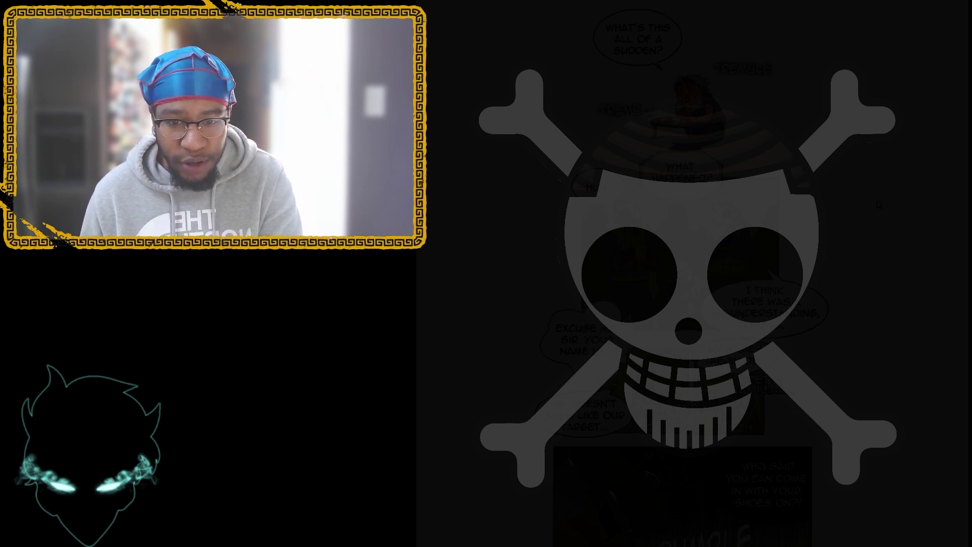
pyautogui.scroll(-5, 879, 202)
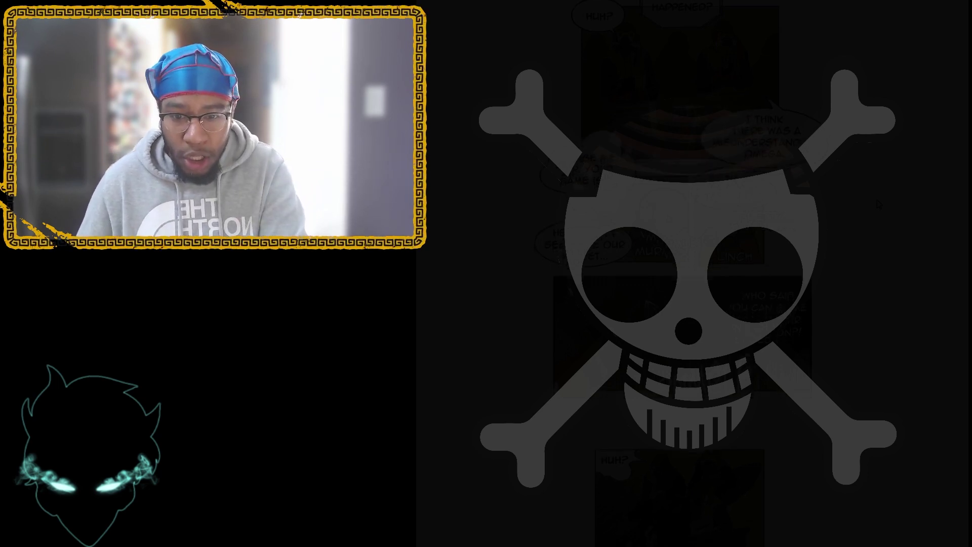
pyautogui.scroll(-5, 683, 304)
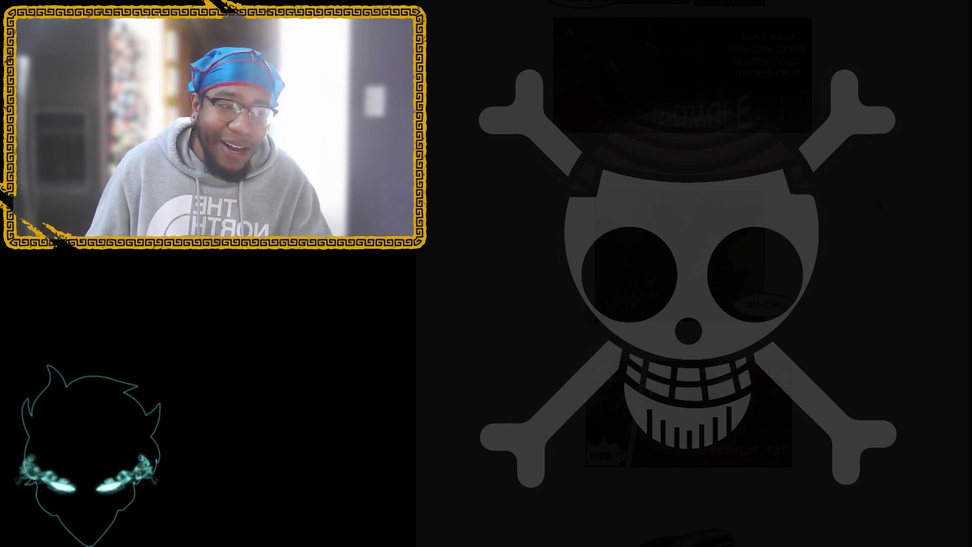
pyautogui.scroll(-2, 684, 274)
pyautogui.scroll(-3, 683, 274)
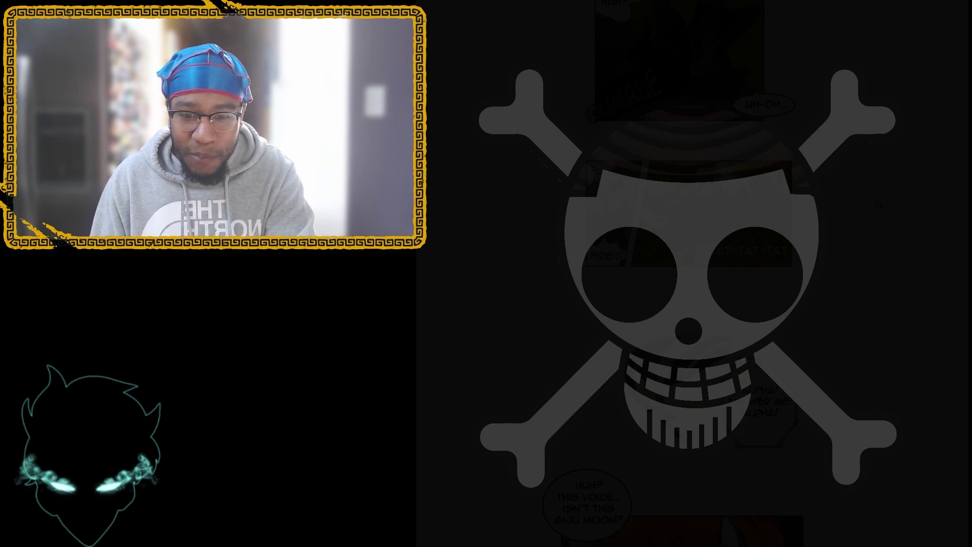
pyautogui.scroll(-3, 683, 273)
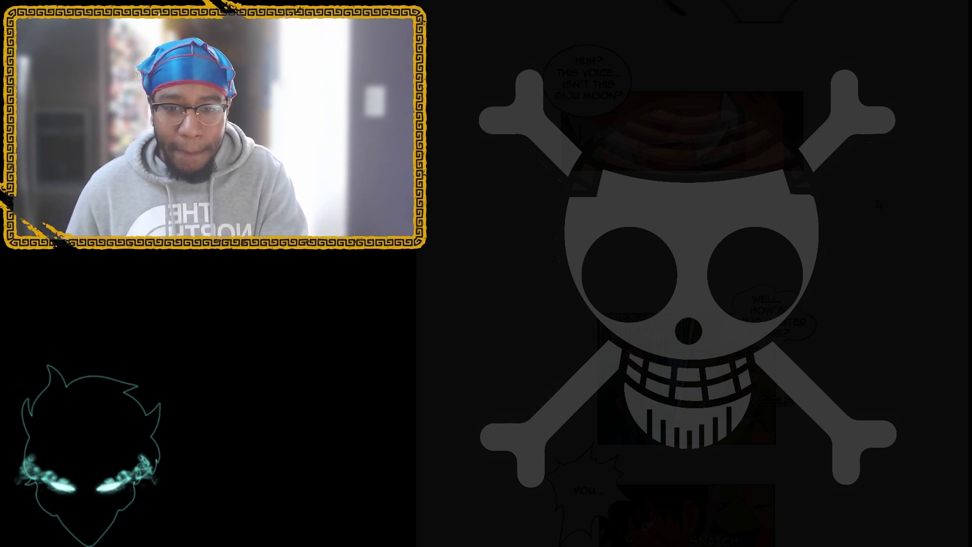
pyautogui.scroll(-3, 684, 273)
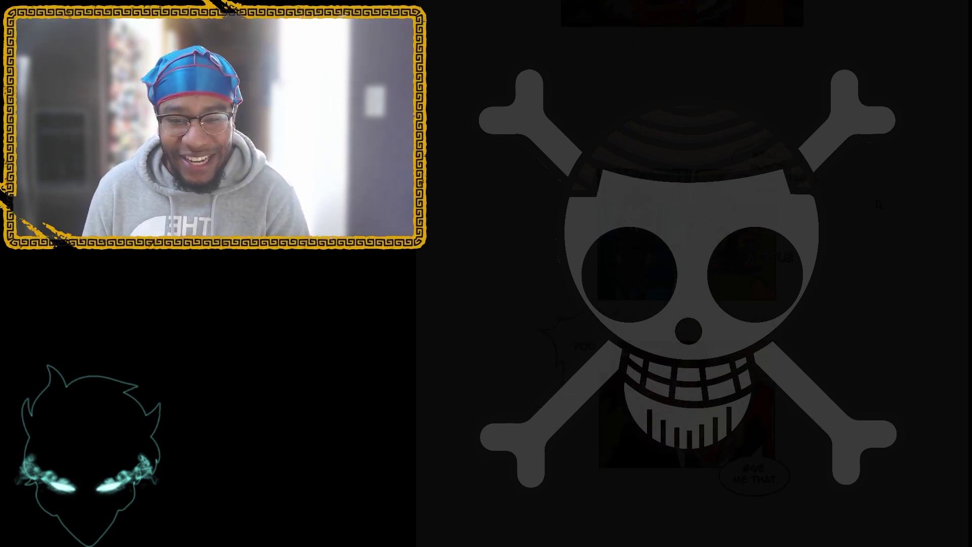
pyautogui.scroll(-4, 683, 273)
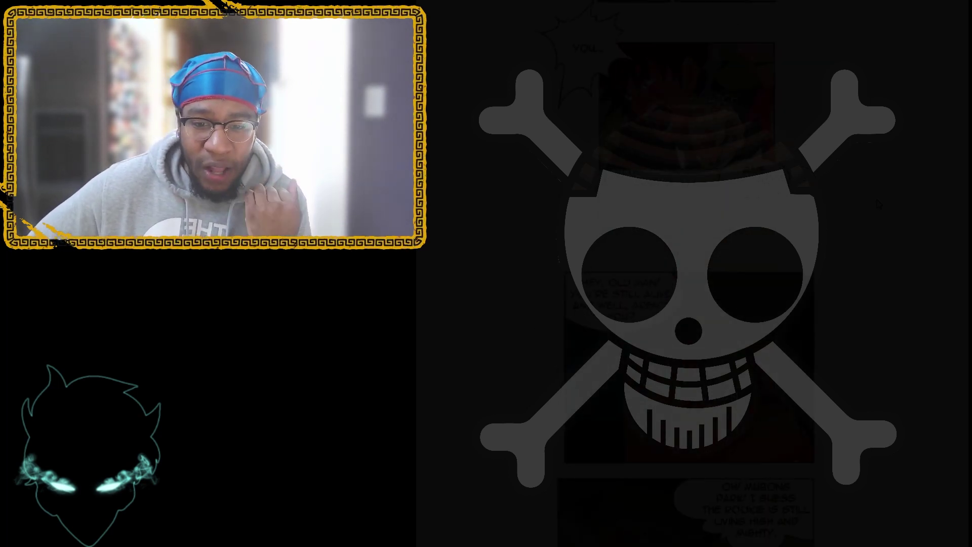
pyautogui.scroll(-4, 683, 273)
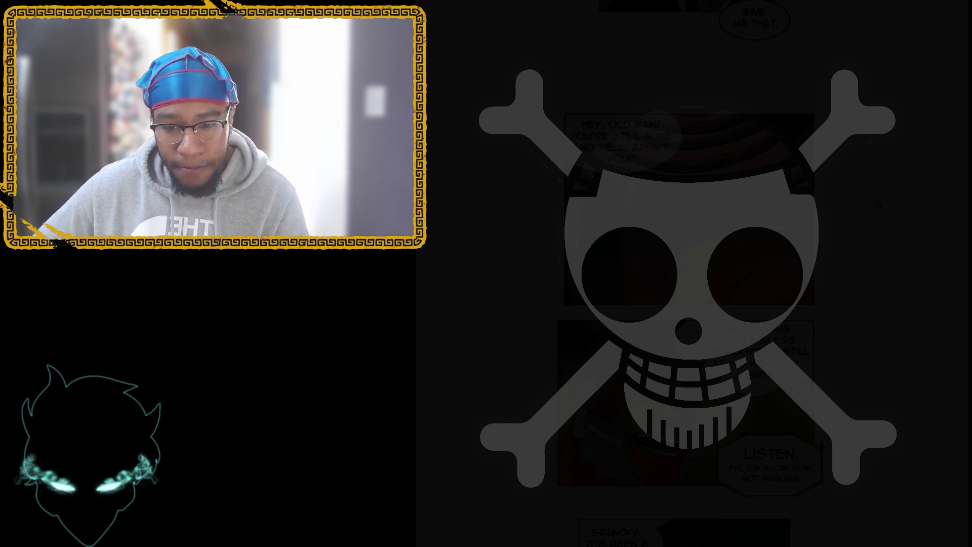
pyautogui.scroll(-5, 683, 273)
pyautogui.scroll(-2, 683, 274)
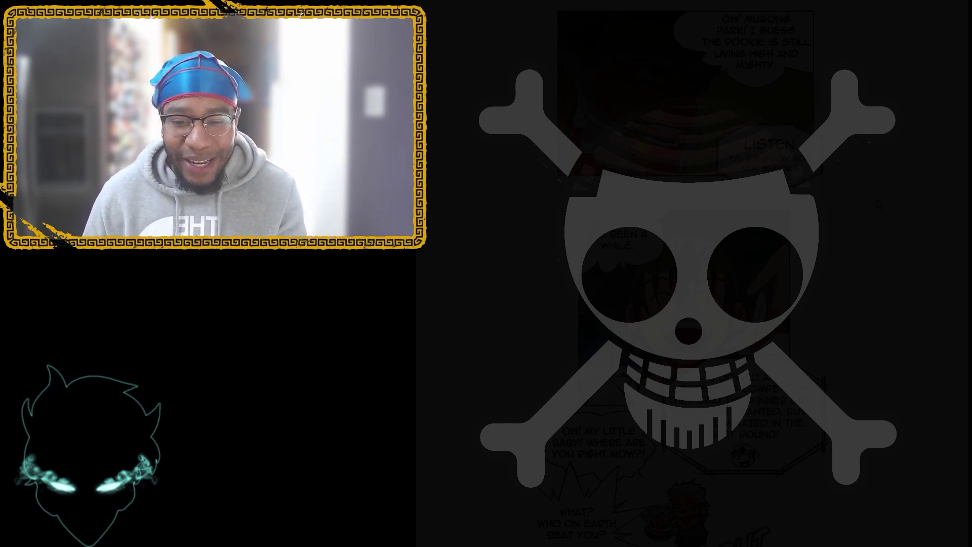
pyautogui.scroll(-5, 683, 274)
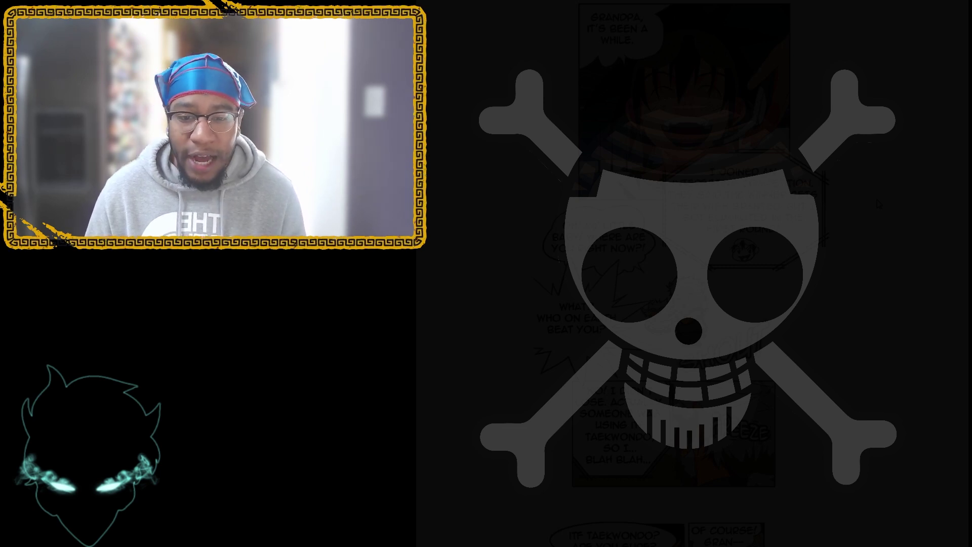
pyautogui.scroll(-5, 683, 274)
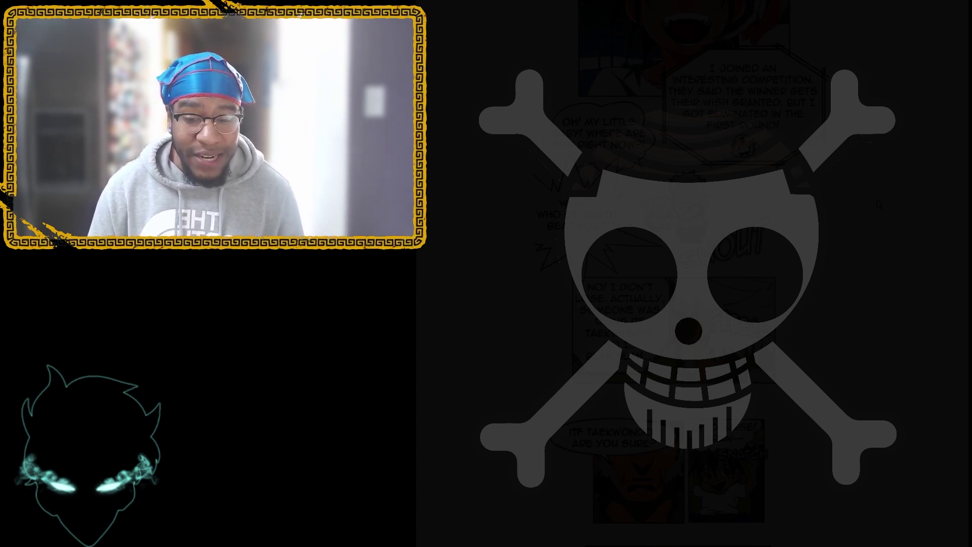
pyautogui.scroll(-2, 699, 273)
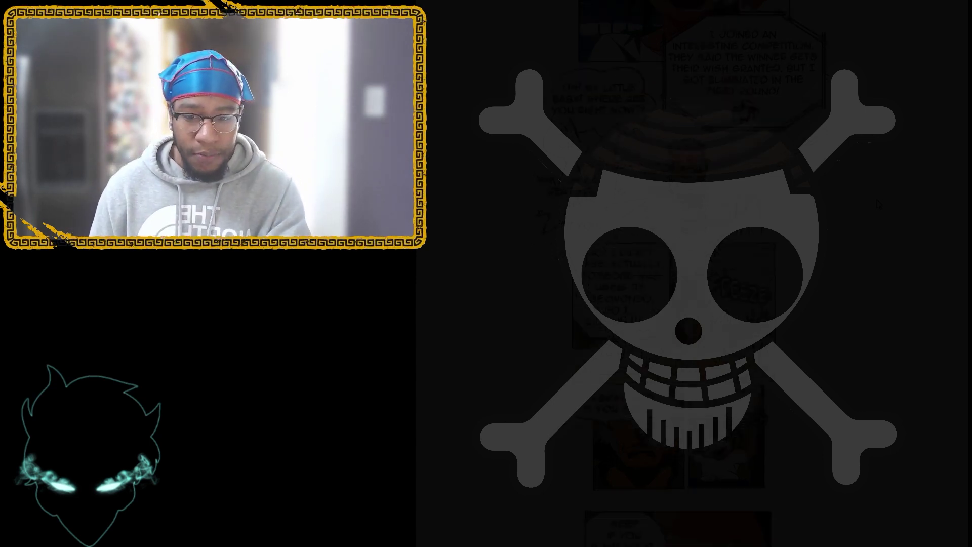
pyautogui.scroll(-3, 699, 274)
pyautogui.scroll(2, 699, 273)
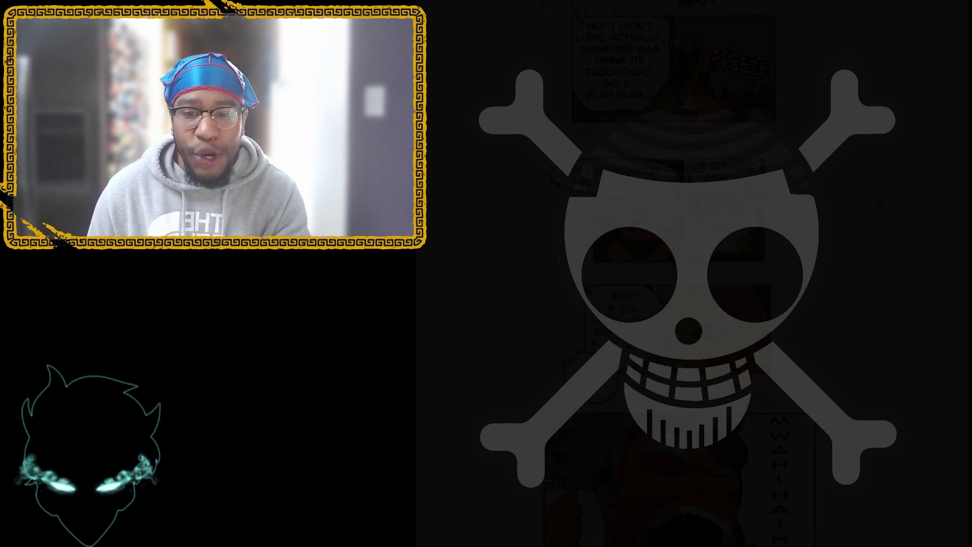
pyautogui.scroll(-3, 699, 273)
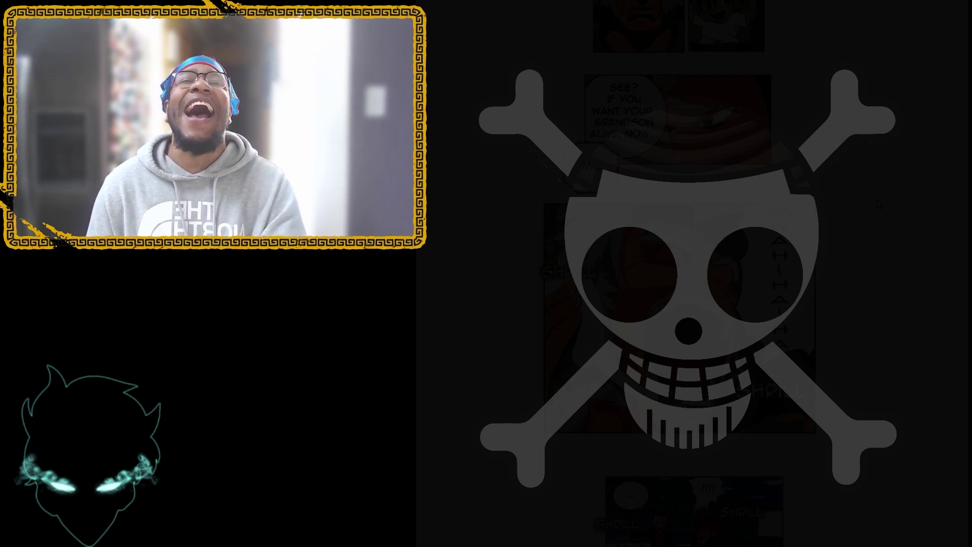
pyautogui.scroll(-4, 699, 274)
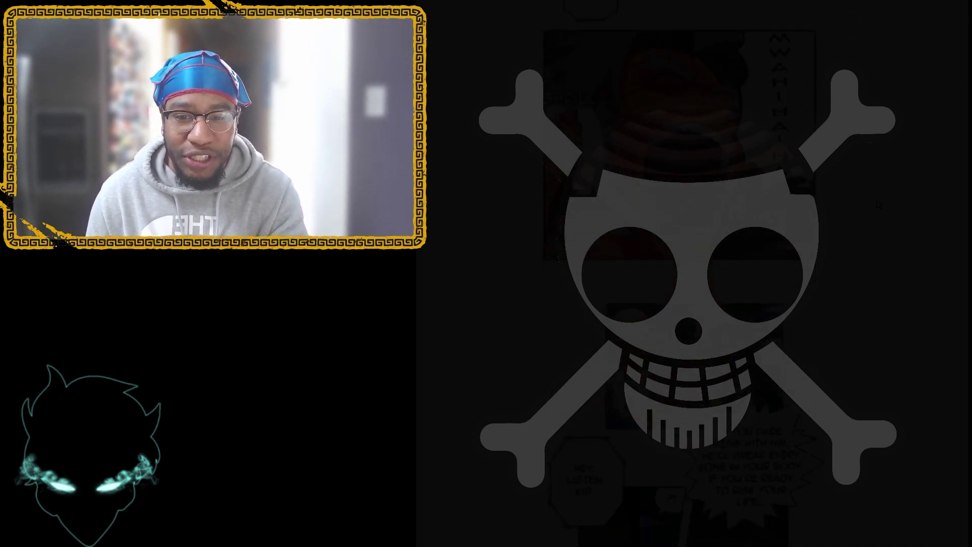
pyautogui.scroll(-1, 699, 273)
pyautogui.scroll(-4, 879, 203)
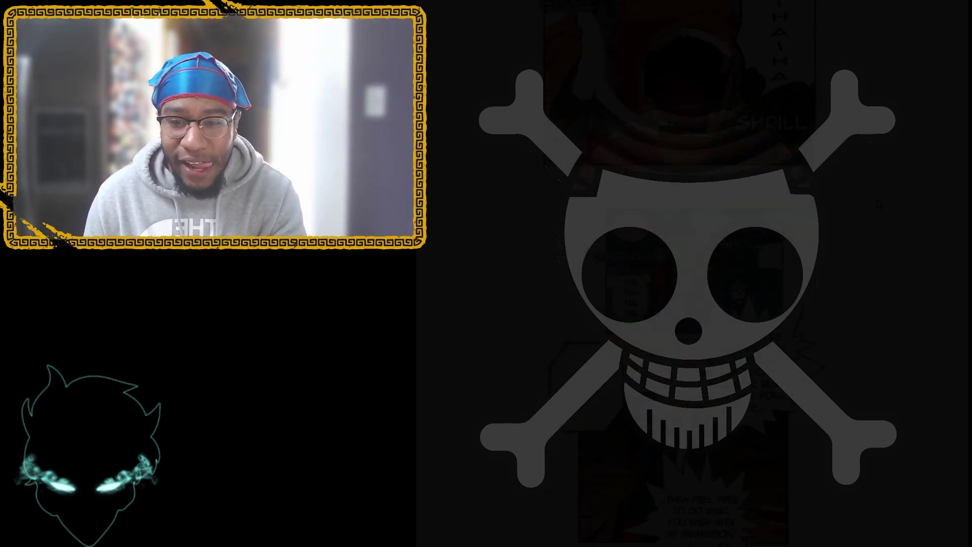
pyautogui.scroll(-2, 879, 204)
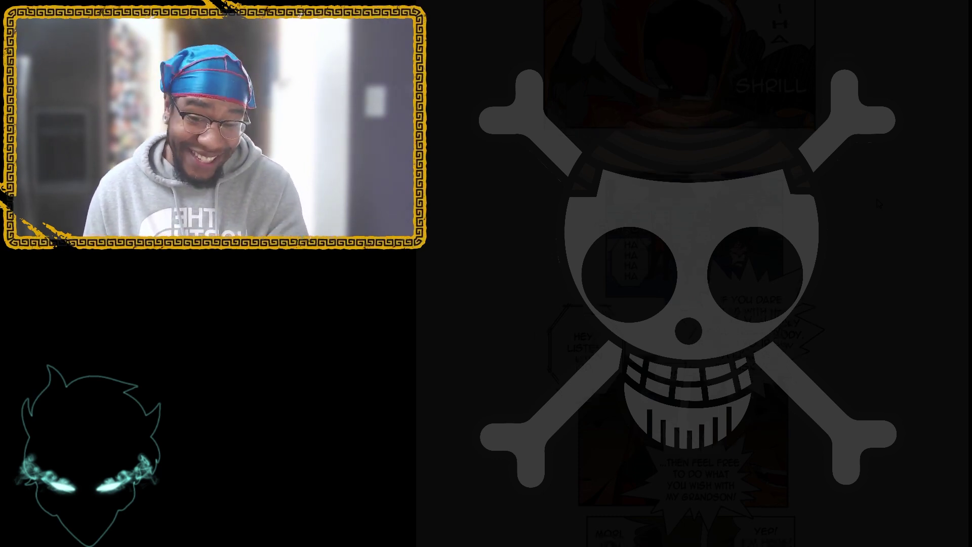
pyautogui.press('Right')
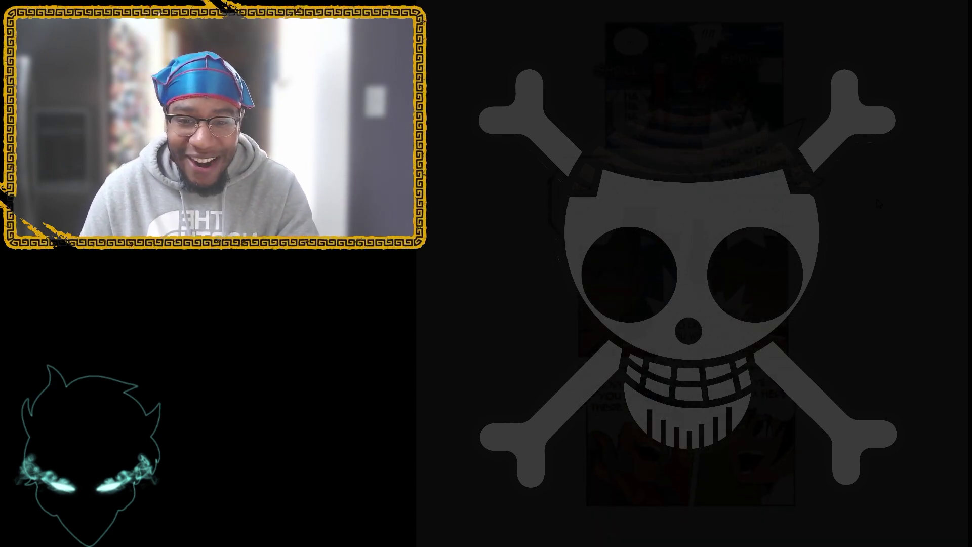
pyautogui.press('Right')
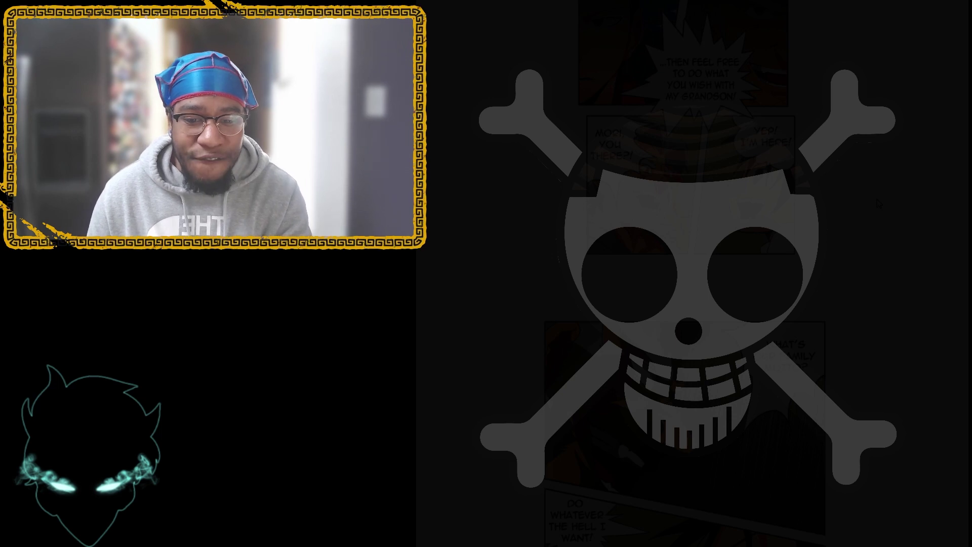
pyautogui.press('Right')
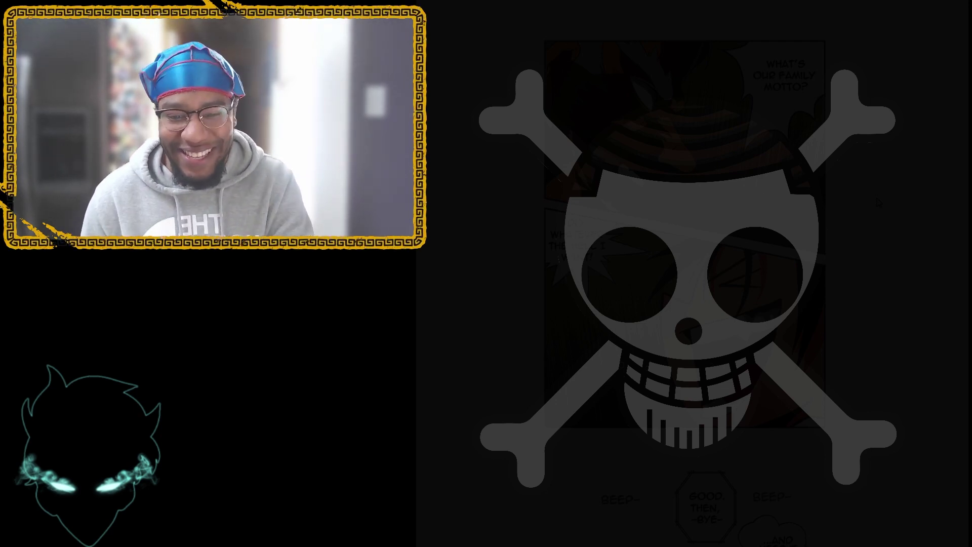
pyautogui.scroll(-5, 683, 274)
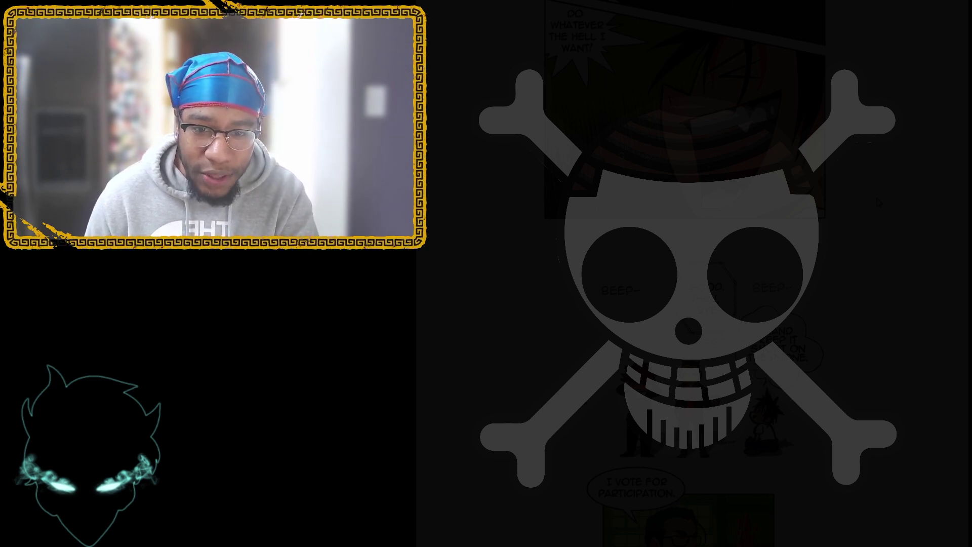
pyautogui.scroll(-3, 878, 202)
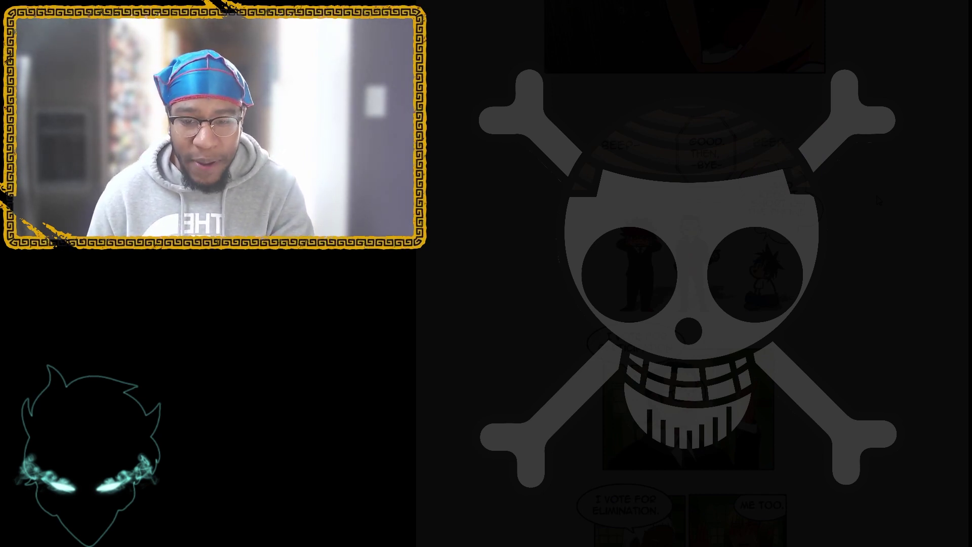
pyautogui.scroll(-4, 878, 202)
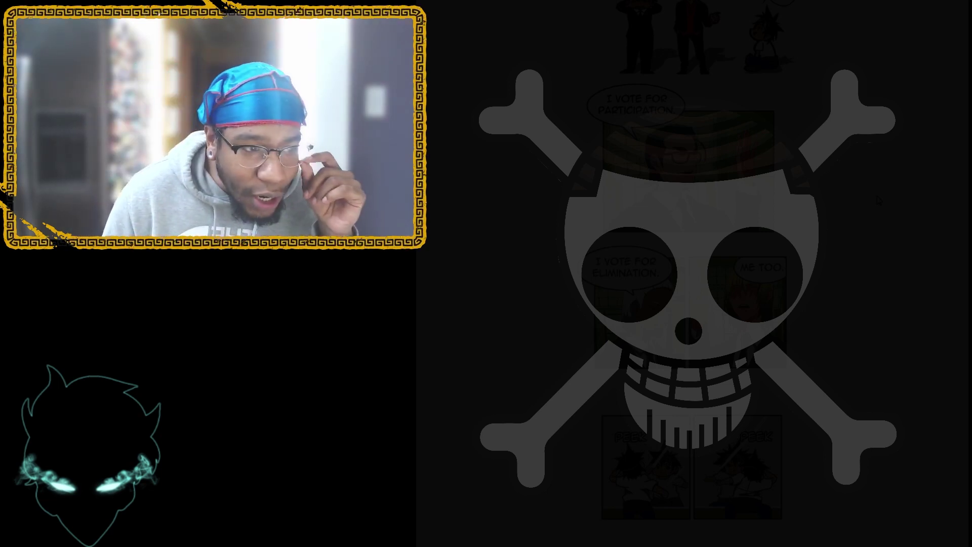
pyautogui.scroll(-4, 878, 202)
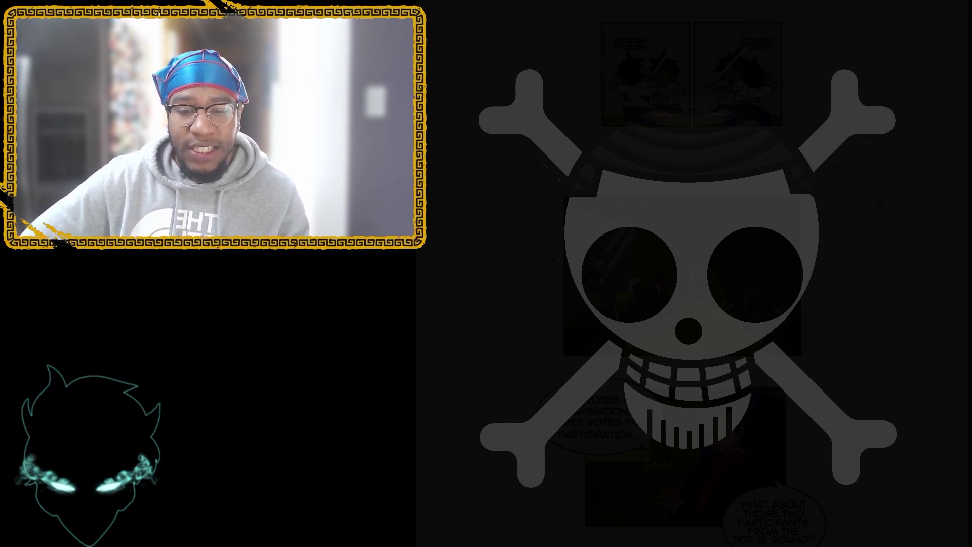
pyautogui.scroll(-5, 684, 274)
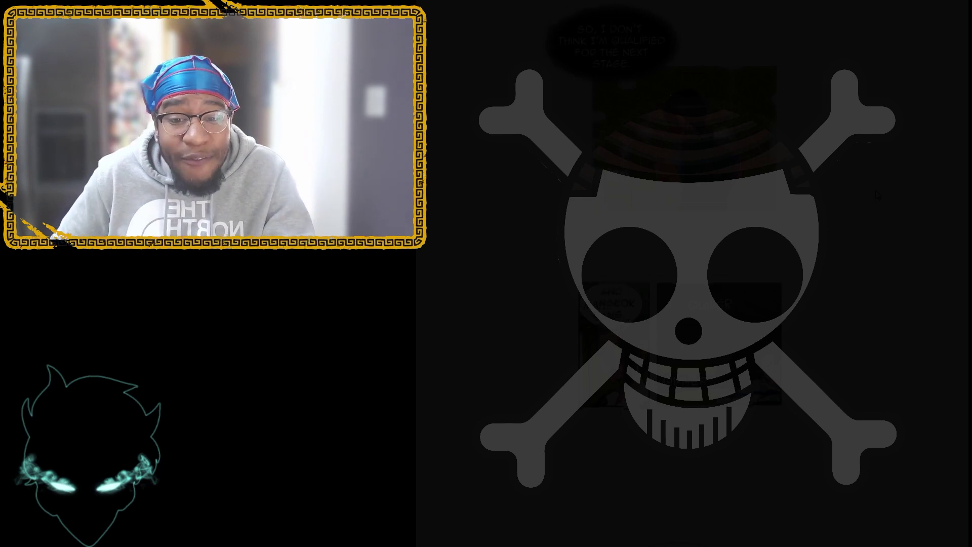
pyautogui.scroll(-5, 684, 304)
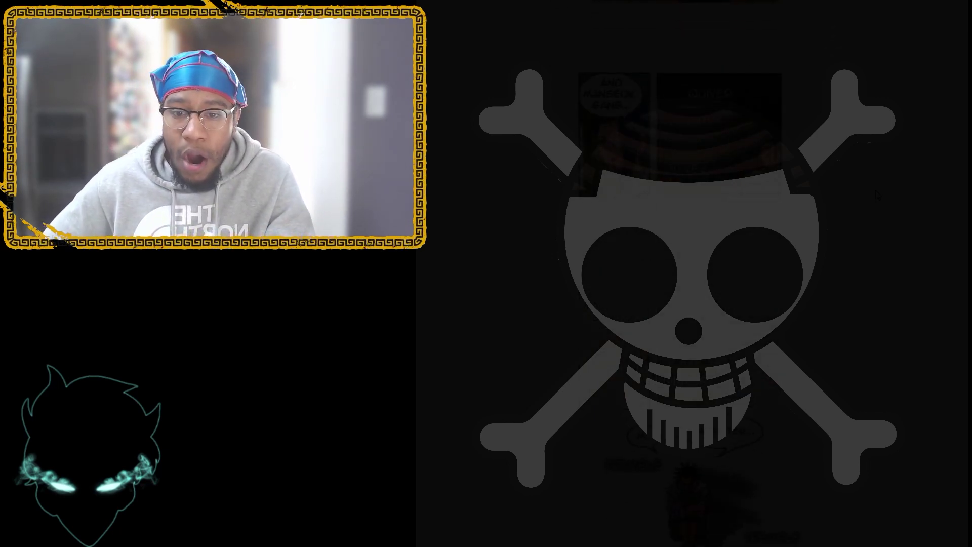
pyautogui.scroll(-5, 684, 304)
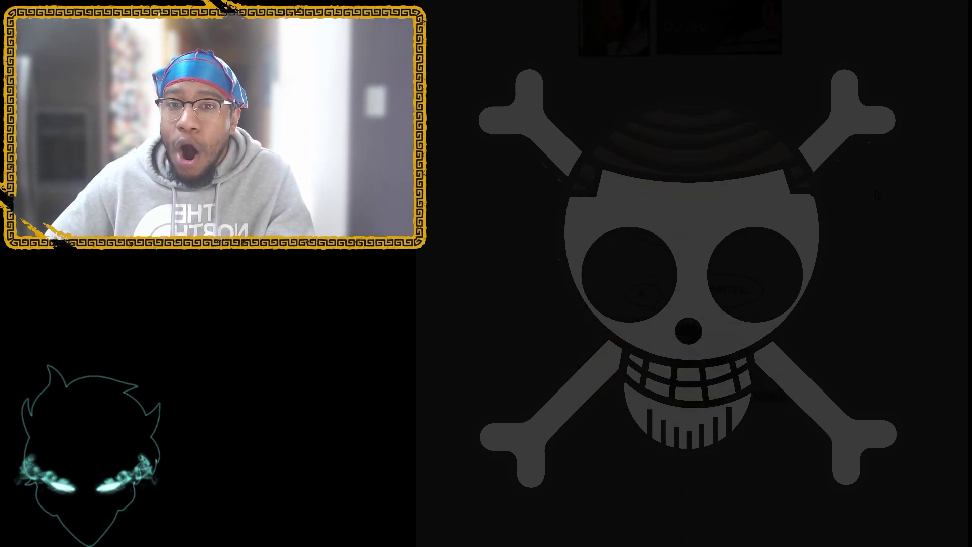
pyautogui.scroll(3, 684, 304)
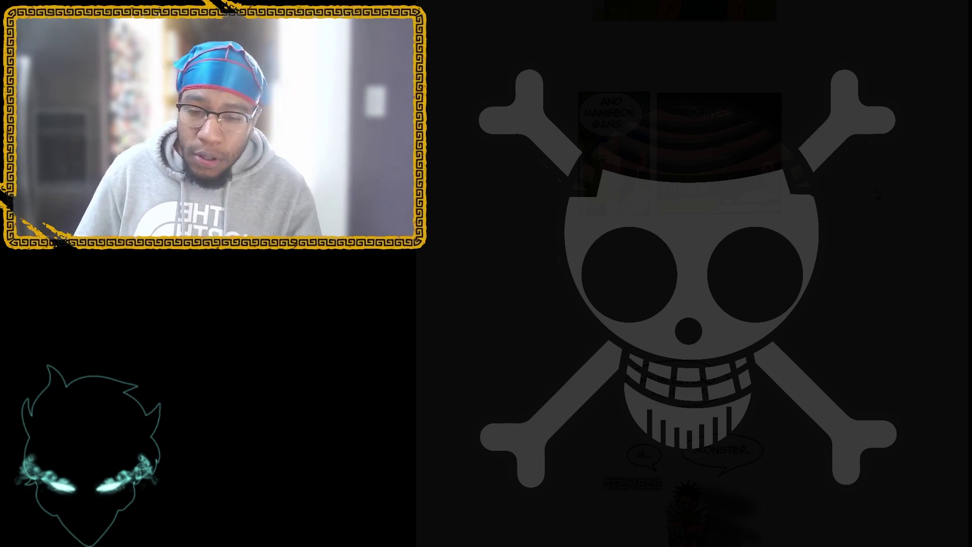
pyautogui.scroll(-5, 683, 304)
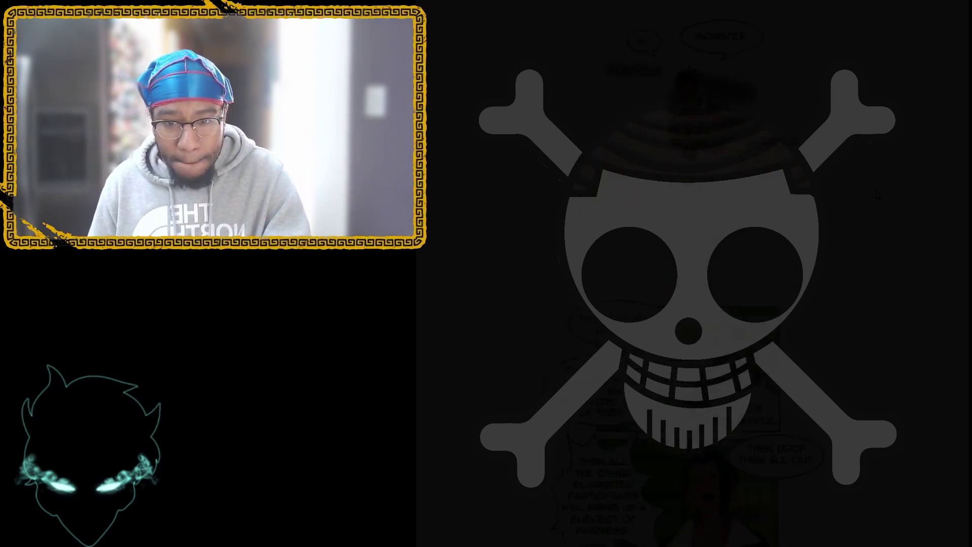
pyautogui.scroll(-4, 683, 304)
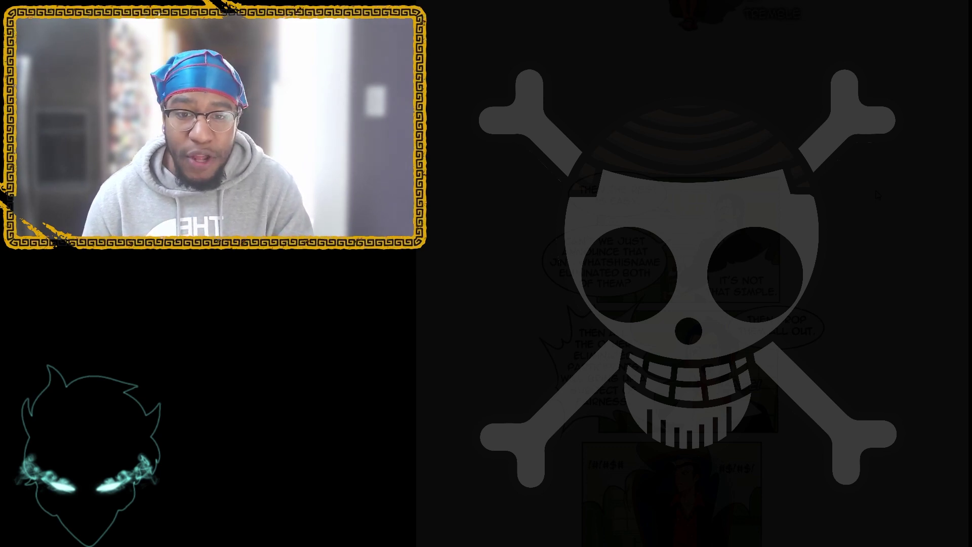
pyautogui.scroll(-3, 877, 195)
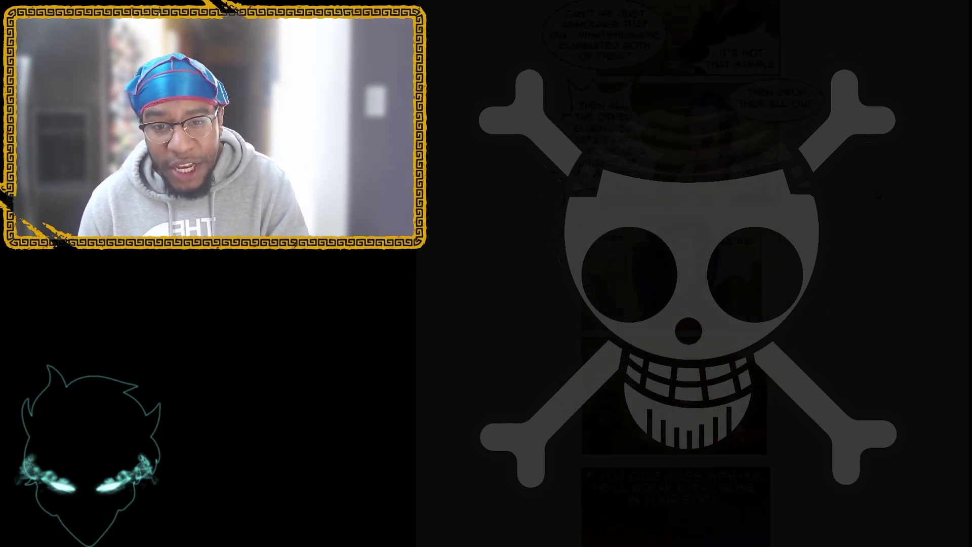
pyautogui.scroll(-3, 877, 195)
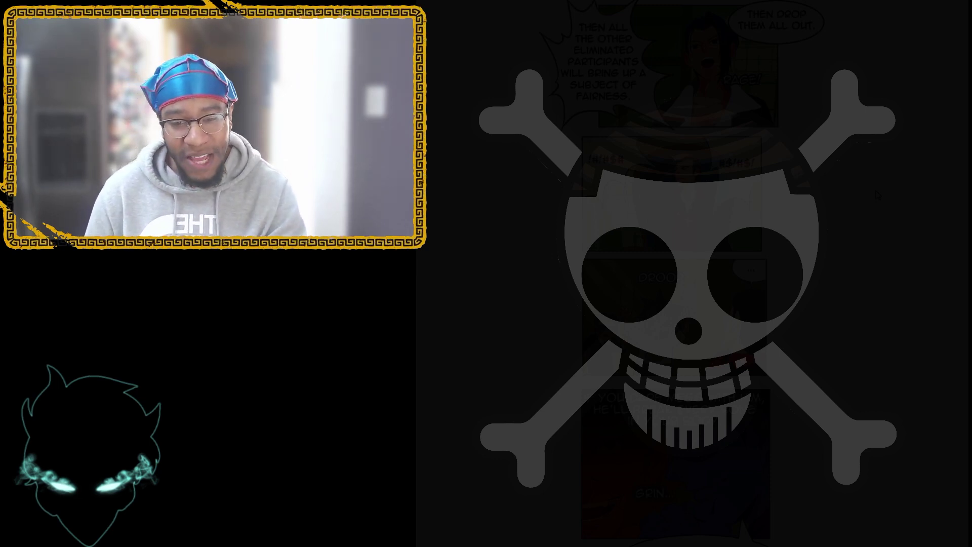
pyautogui.scroll(-5, 676, 303)
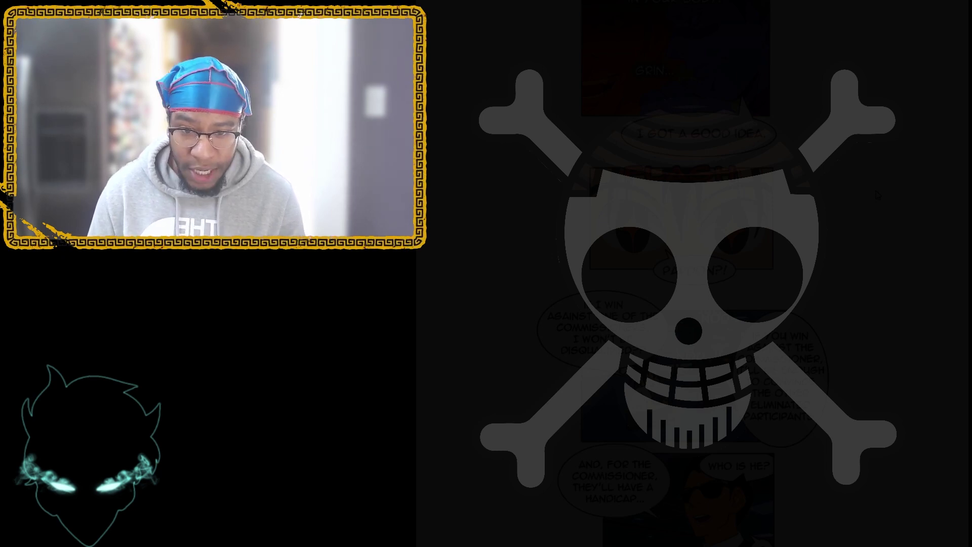
pyautogui.scroll(-5, 878, 196)
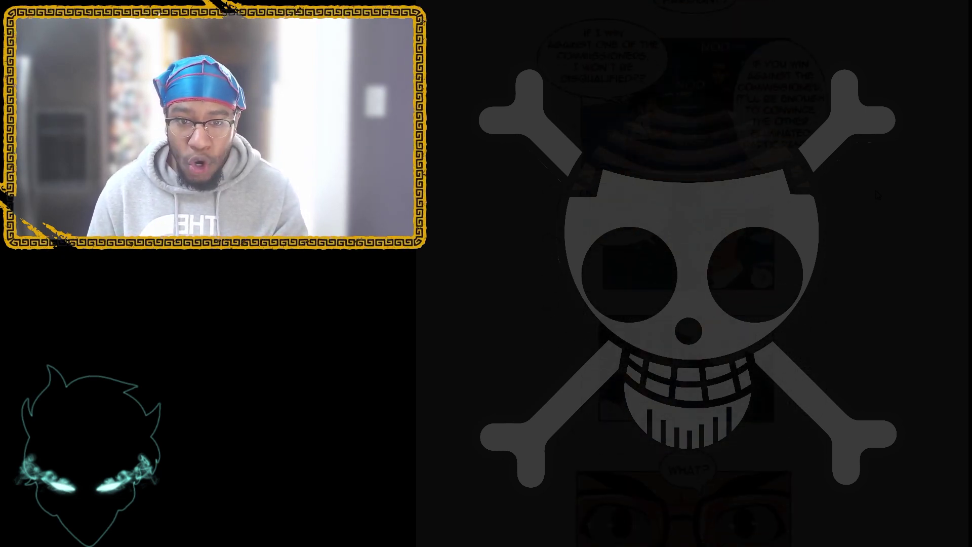
pyautogui.scroll(-5, 878, 196)
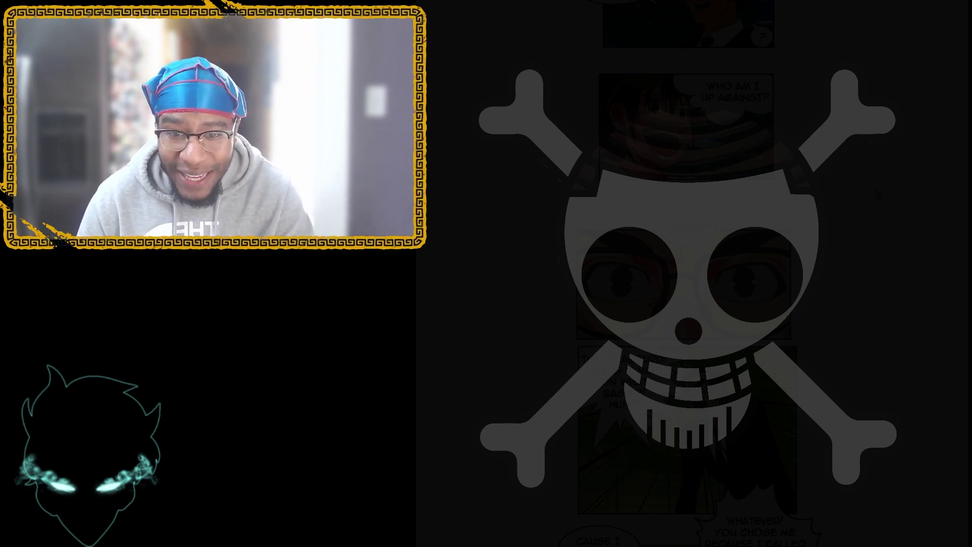
pyautogui.scroll(-5, 878, 195)
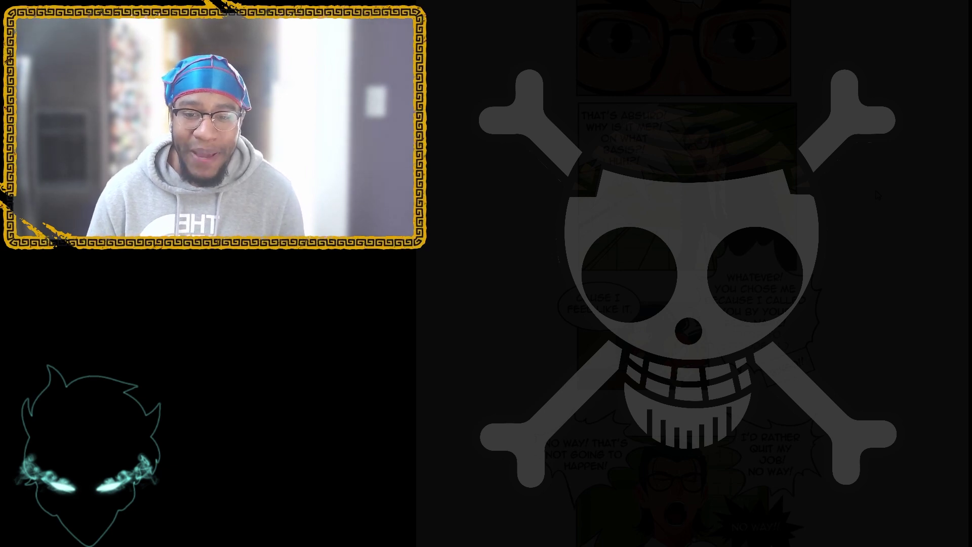
pyautogui.scroll(-5, 878, 196)
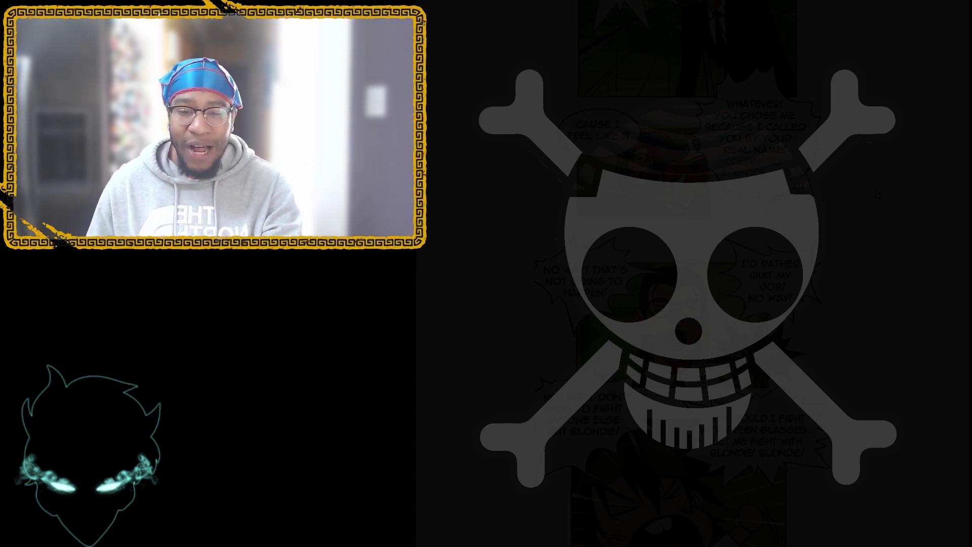
pyautogui.scroll(-1, 877, 196)
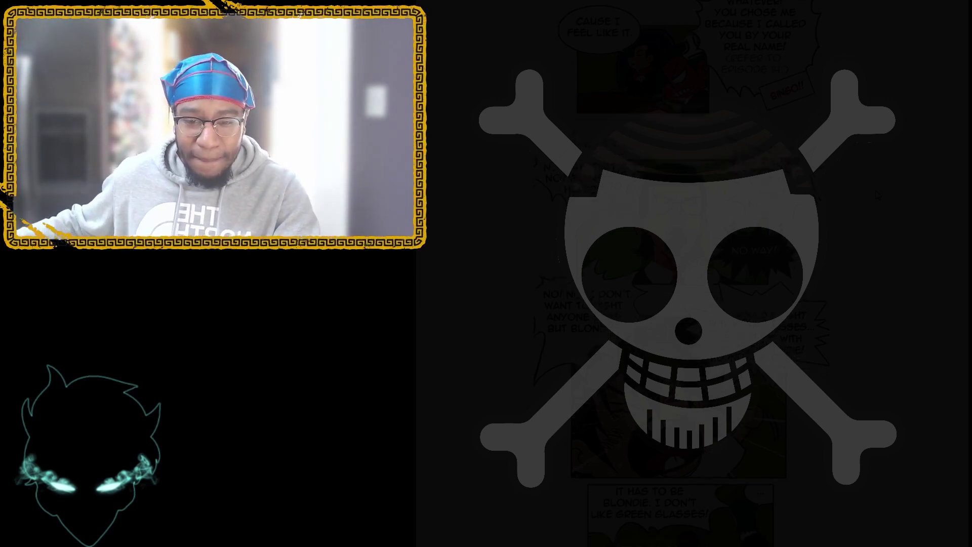
pyautogui.scroll(-2, 879, 195)
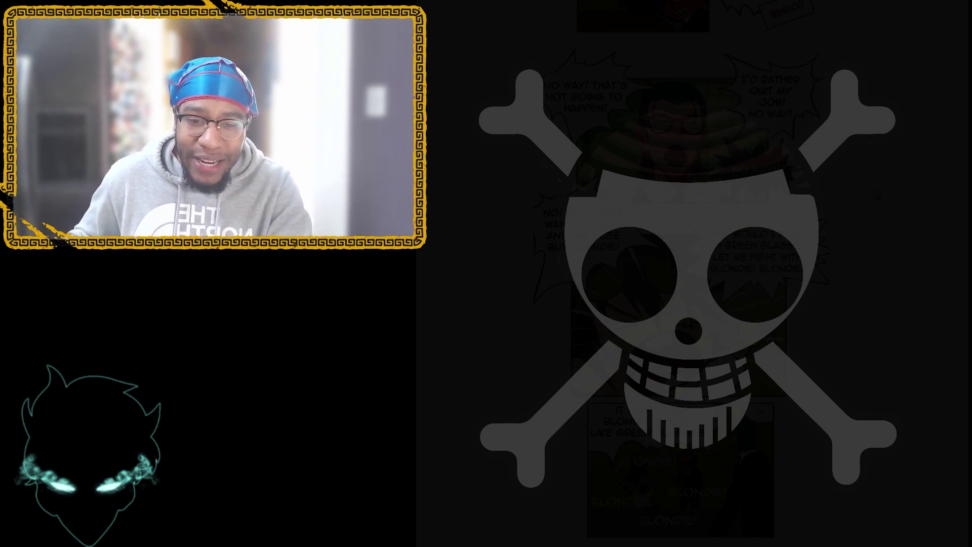
pyautogui.scroll(-2, 878, 196)
pyautogui.scroll(-2, 878, 174)
pyautogui.scroll(-2, 878, 173)
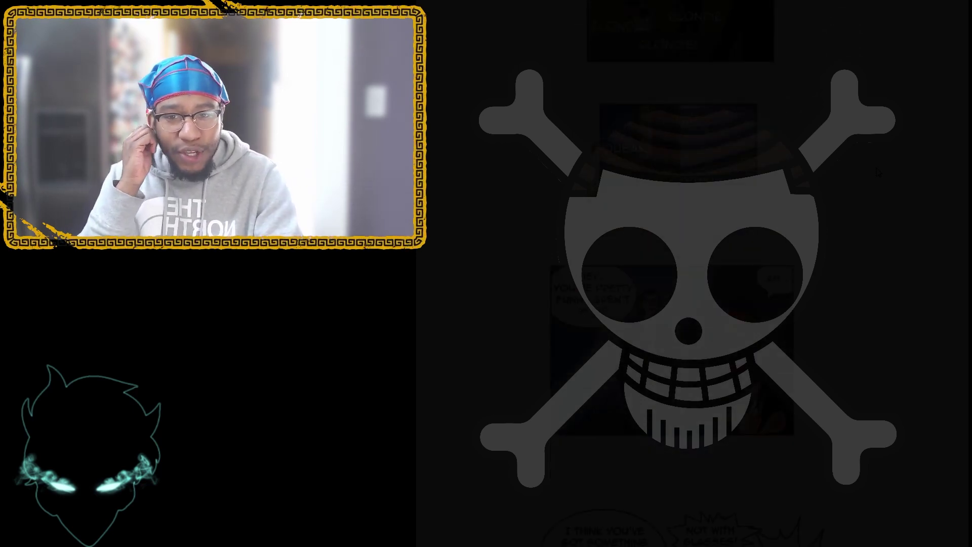
pyautogui.scroll(-3, 879, 173)
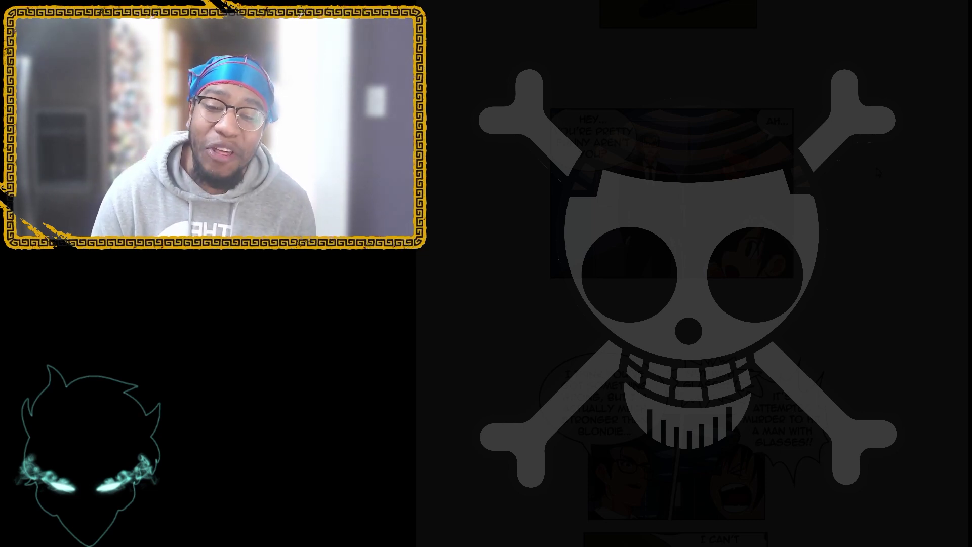
pyautogui.scroll(-3, 879, 173)
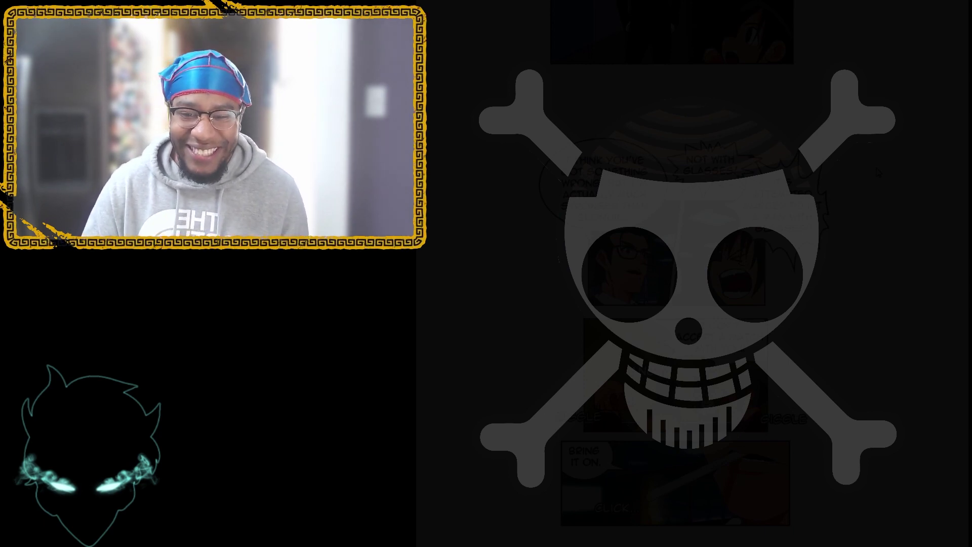
pyautogui.scroll(-3, 878, 173)
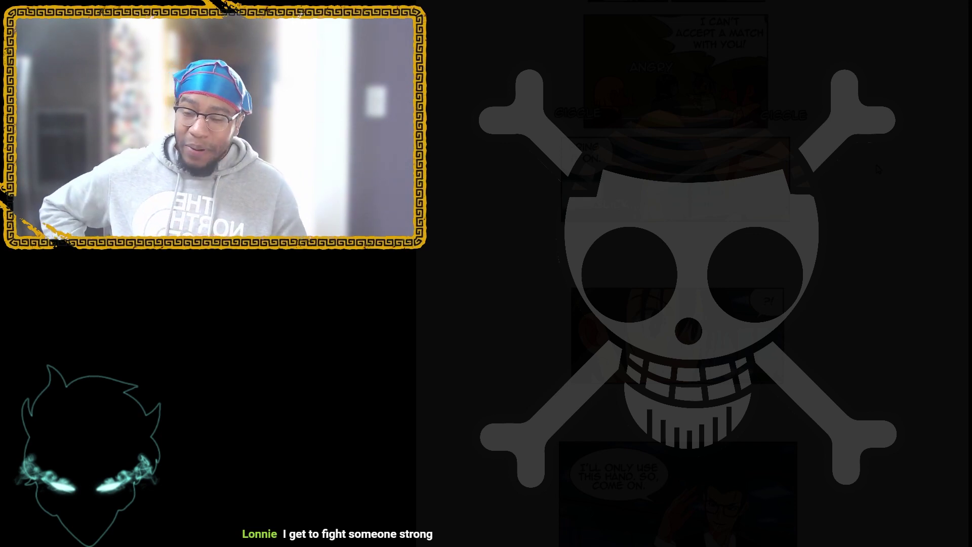
pyautogui.scroll(-5, 683, 274)
pyautogui.scroll(-5, 683, 273)
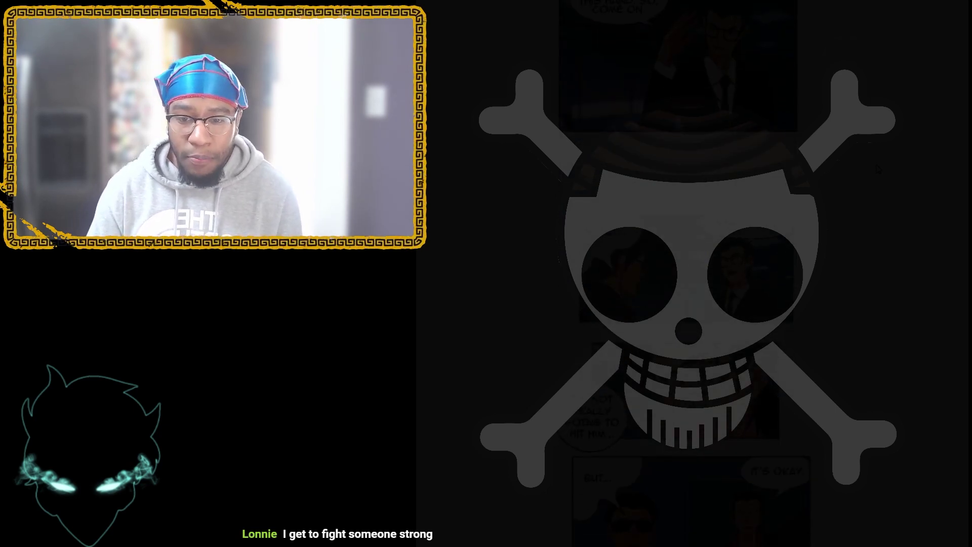
pyautogui.scroll(-5, 683, 274)
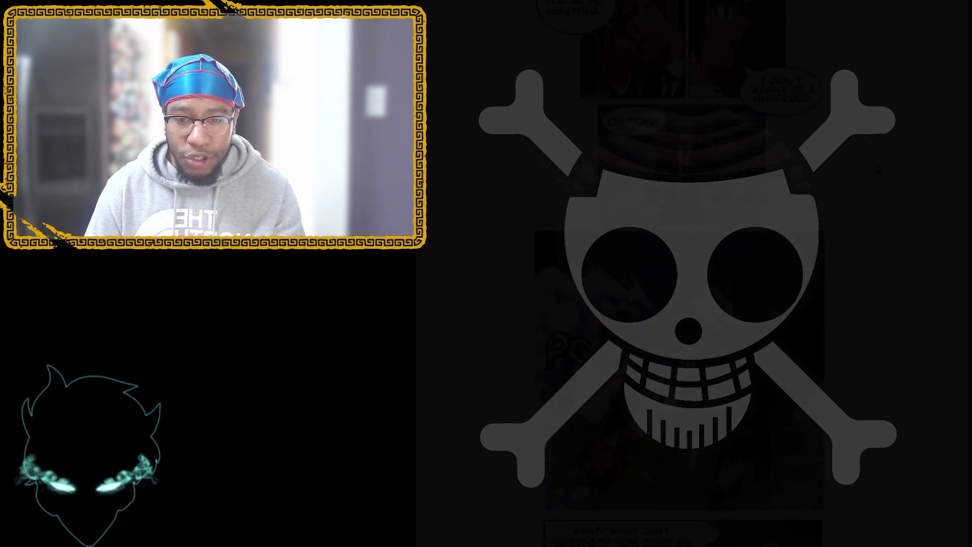
pyautogui.scroll(-5, 878, 169)
pyautogui.scroll(-3, 879, 168)
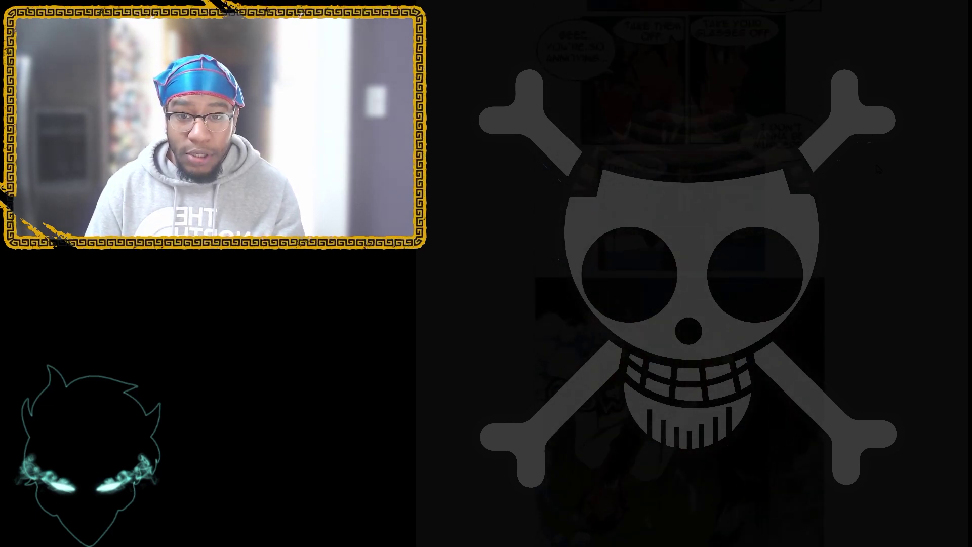
pyautogui.scroll(-3, 878, 169)
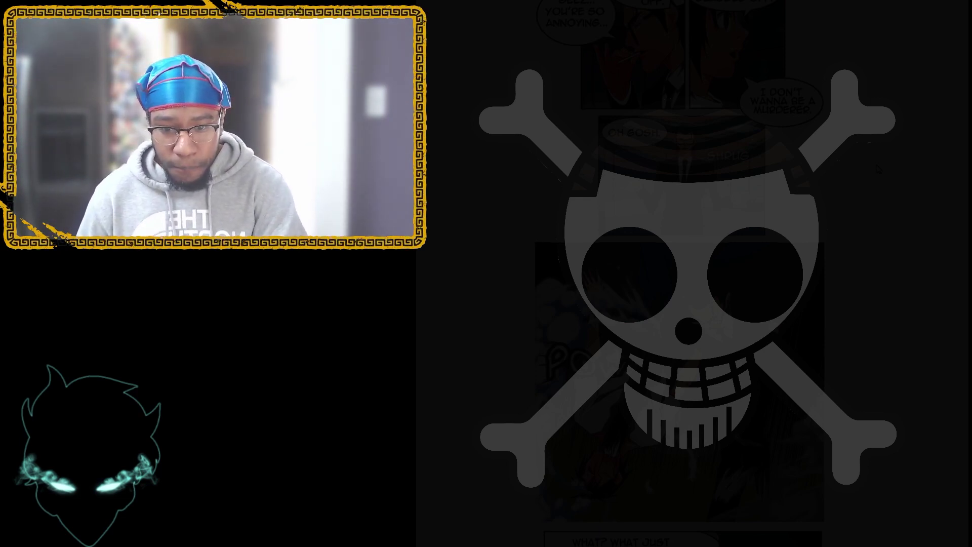
pyautogui.scroll(-5, 684, 274)
pyautogui.scroll(-5, 683, 273)
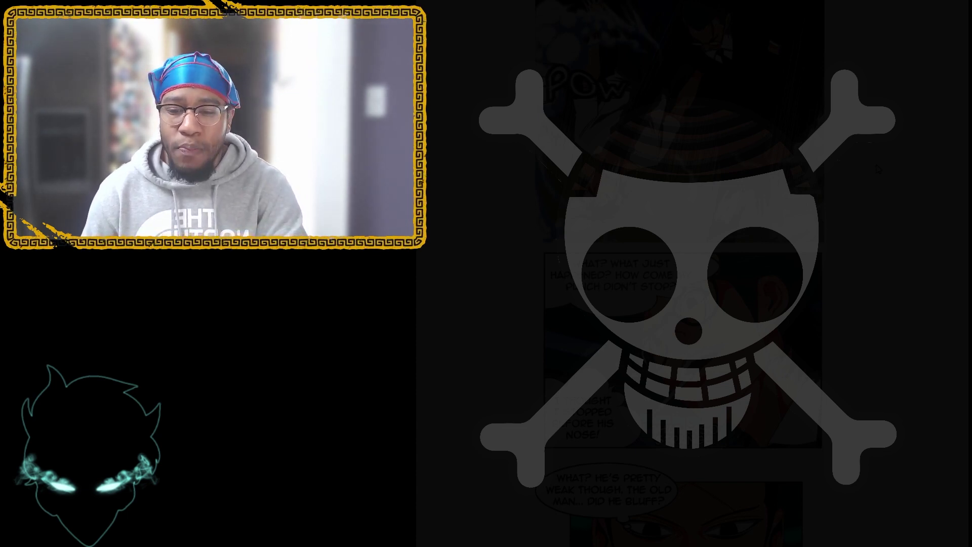
pyautogui.scroll(-3, 683, 273)
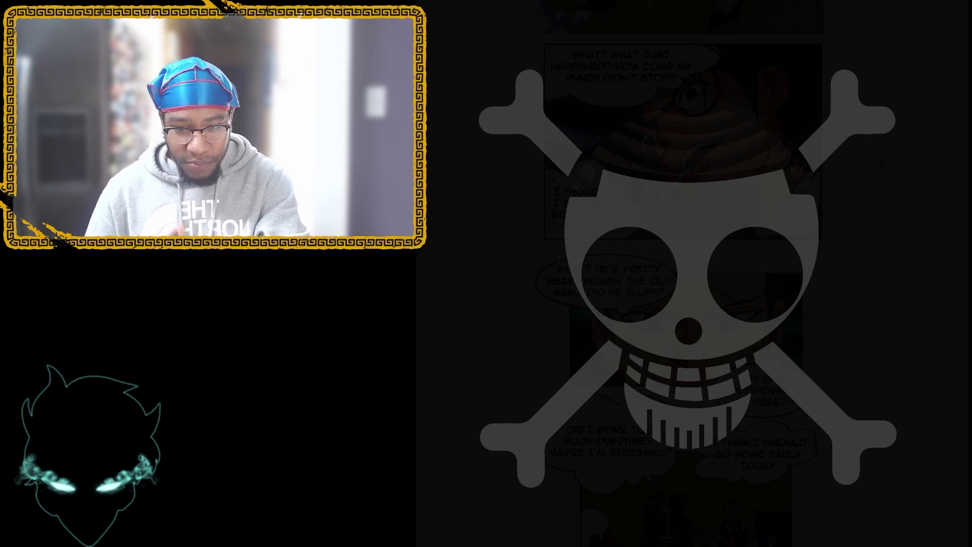
pyautogui.scroll(-1, 683, 274)
pyautogui.scroll(-2, 879, 160)
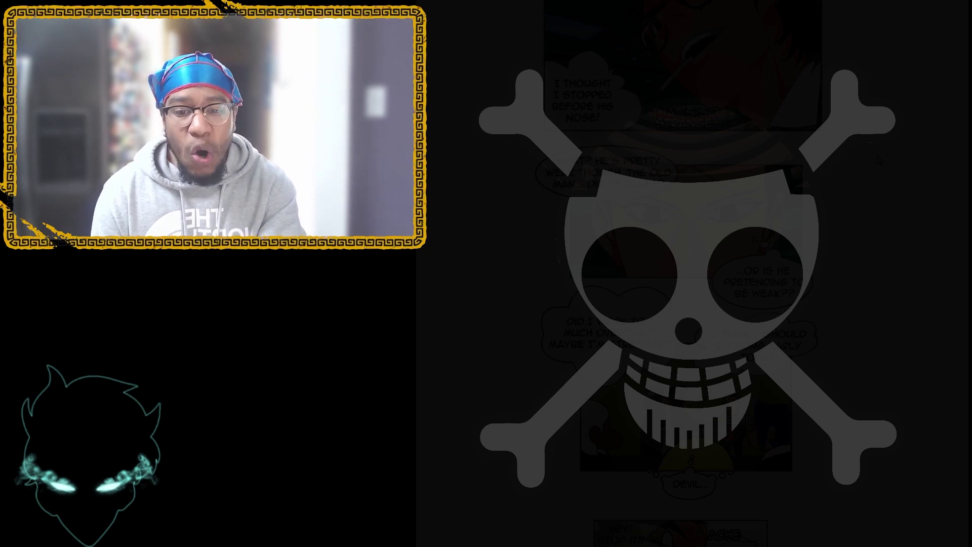
pyautogui.scroll(-4, 879, 159)
pyautogui.scroll(-3, 879, 159)
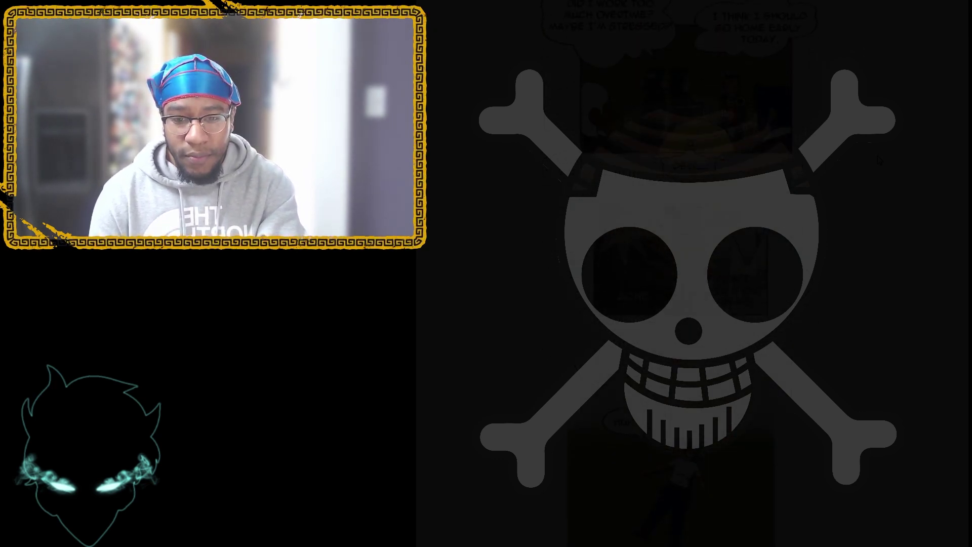
pyautogui.scroll(-2, 878, 159)
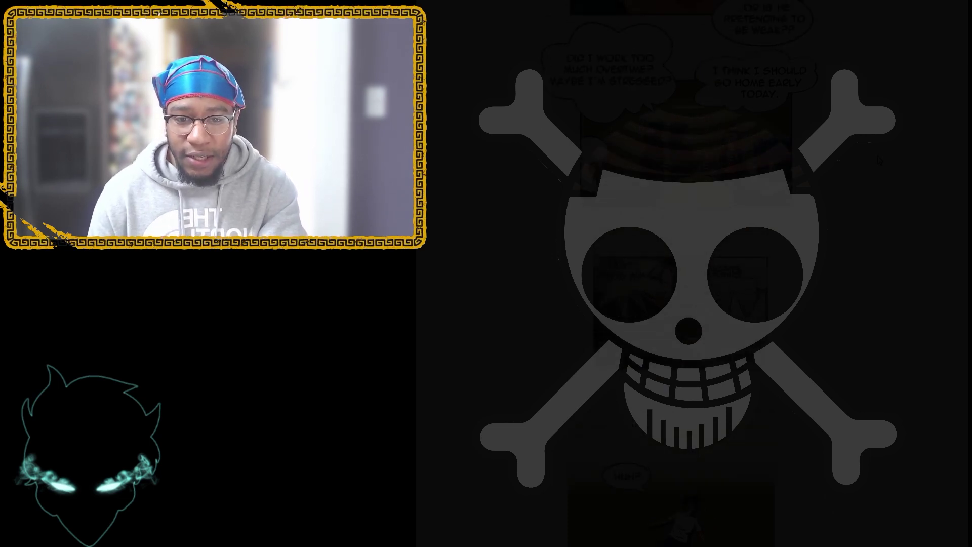
pyautogui.scroll(-4, 879, 160)
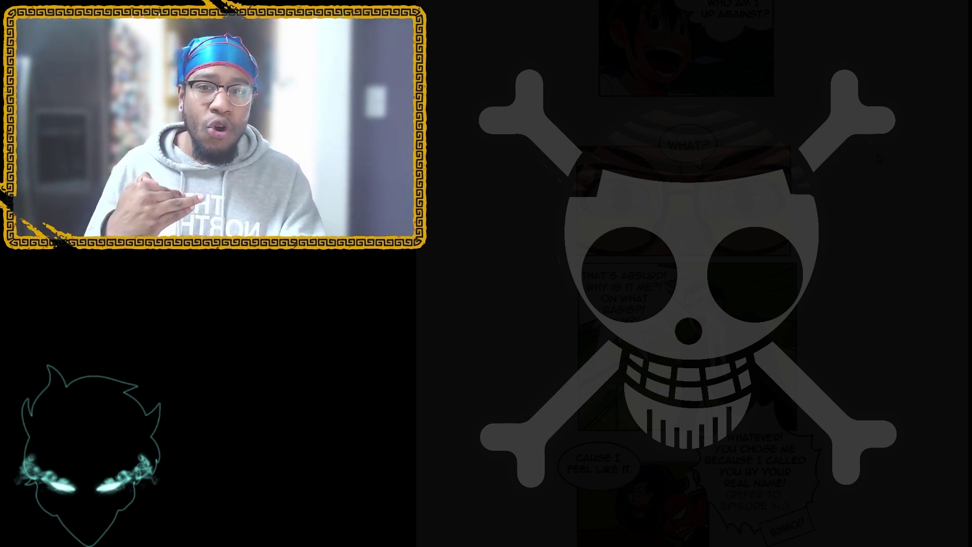
pyautogui.scroll(-5, 683, 274)
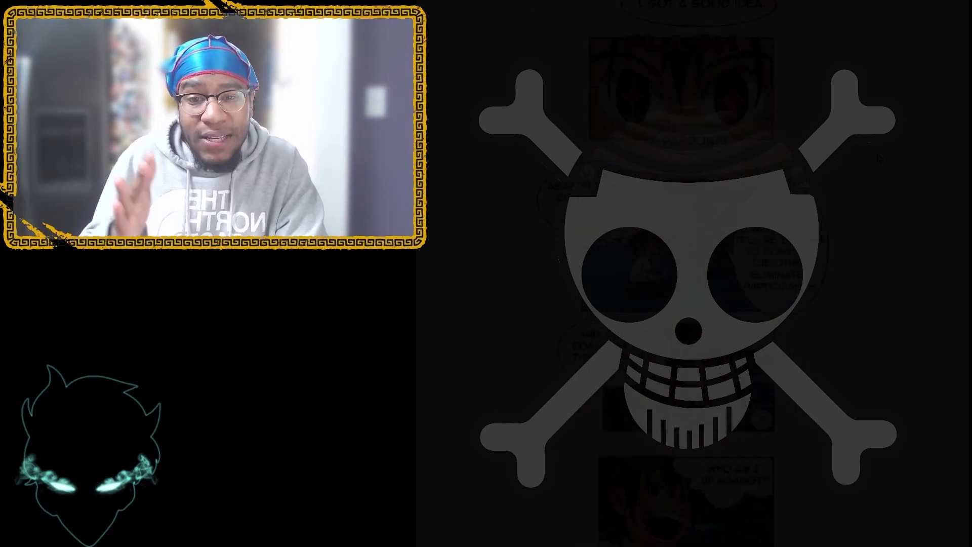
pyautogui.scroll(-5, 684, 273)
pyautogui.scroll(-5, 683, 273)
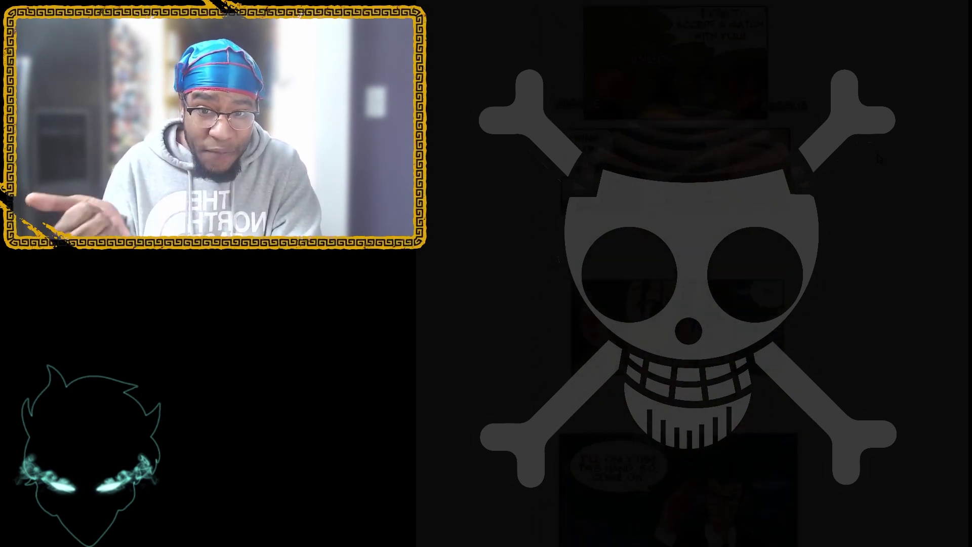
pyautogui.scroll(-5, 684, 274)
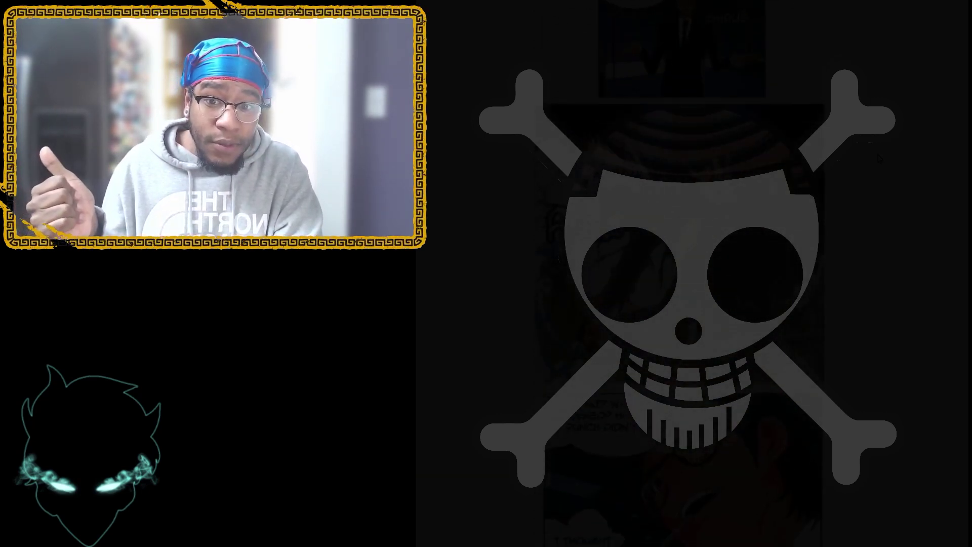
pyautogui.scroll(-5, 684, 274)
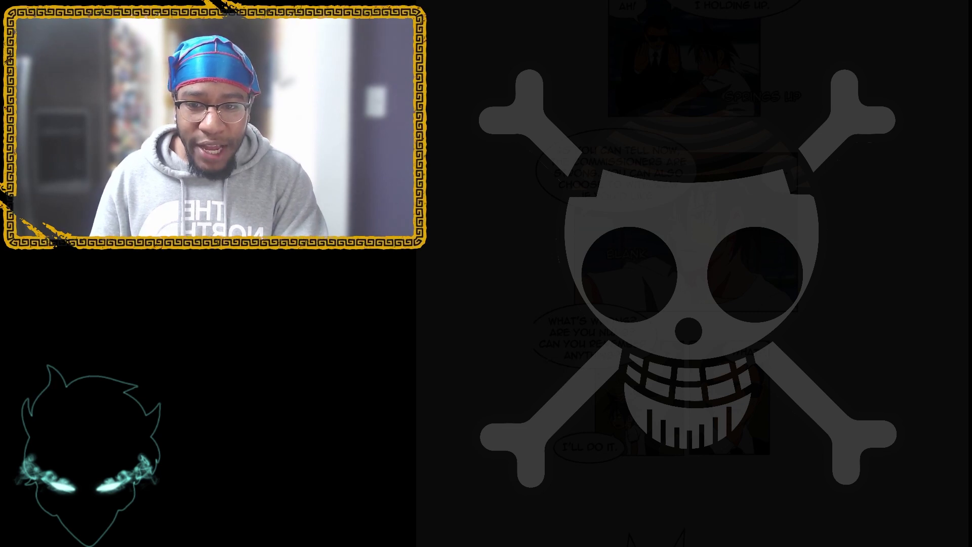
pyautogui.scroll(-5, 684, 304)
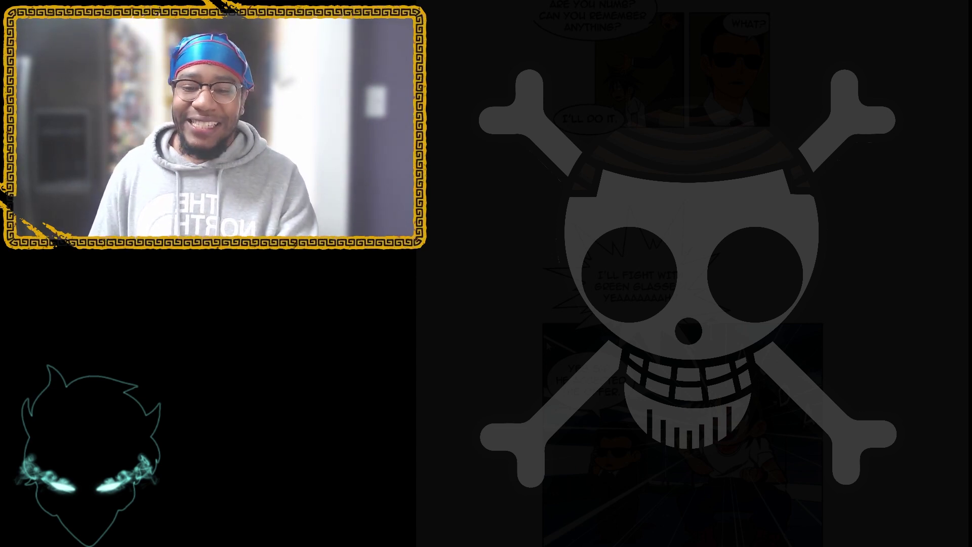
pyautogui.scroll(-4, 683, 303)
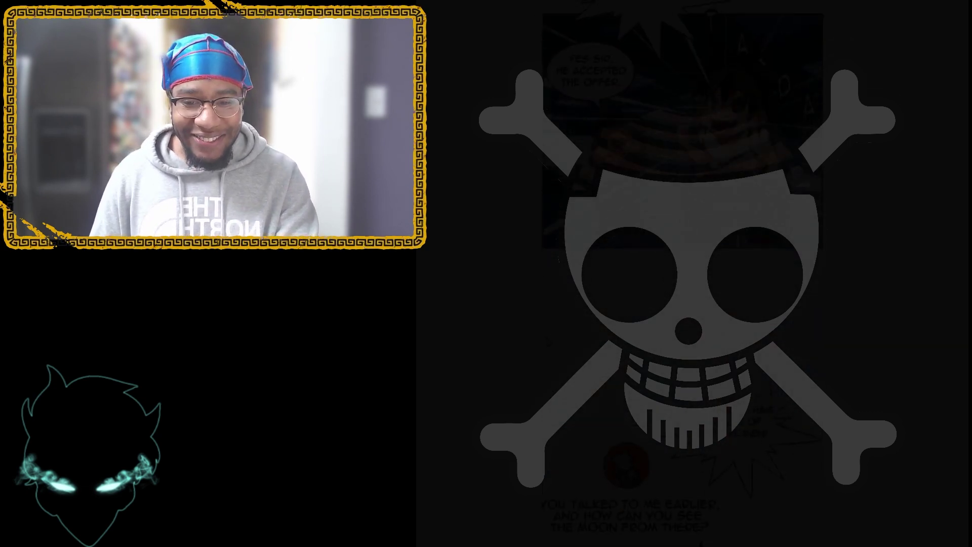
pyautogui.scroll(-3, 684, 304)
pyautogui.scroll(-3, 684, 304)
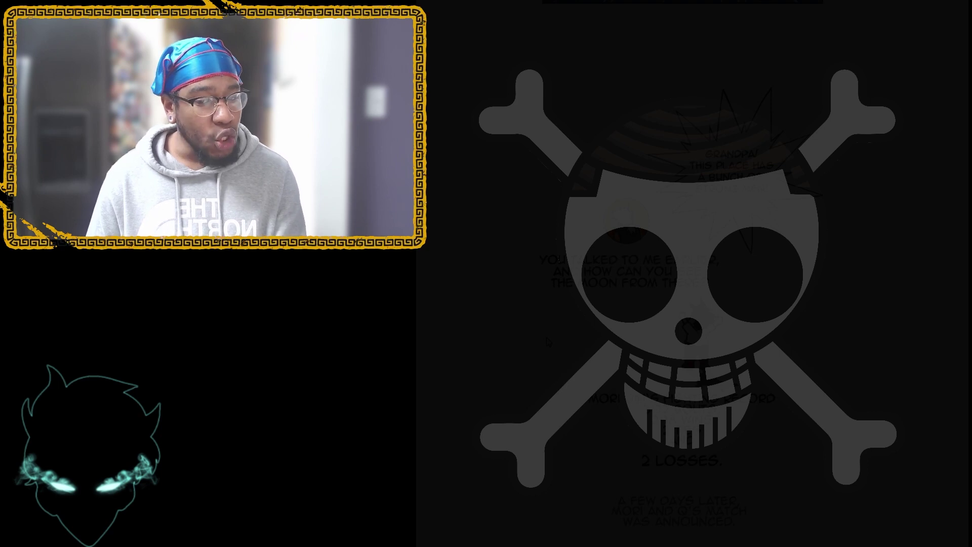
pyautogui.scroll(-5, 546, 338)
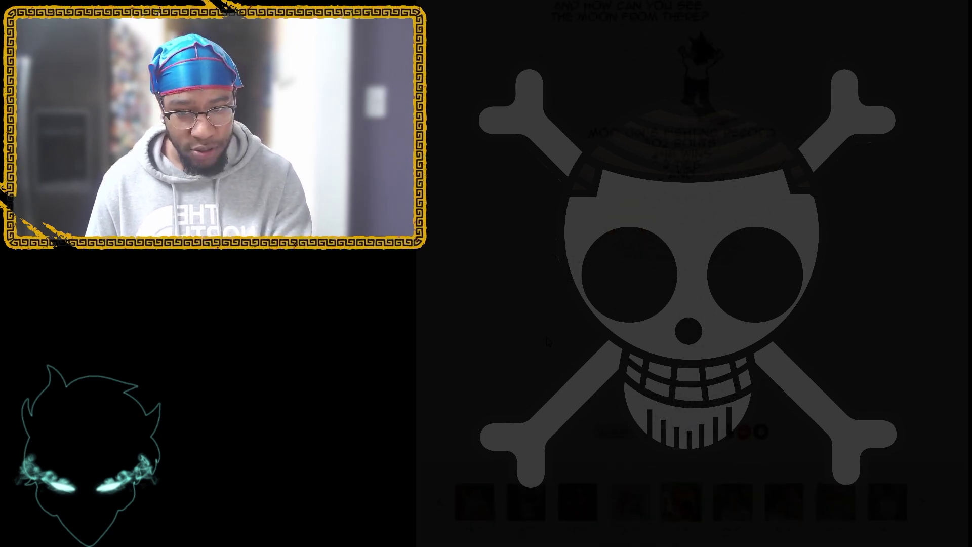
pyautogui.scroll(-5, 546, 337)
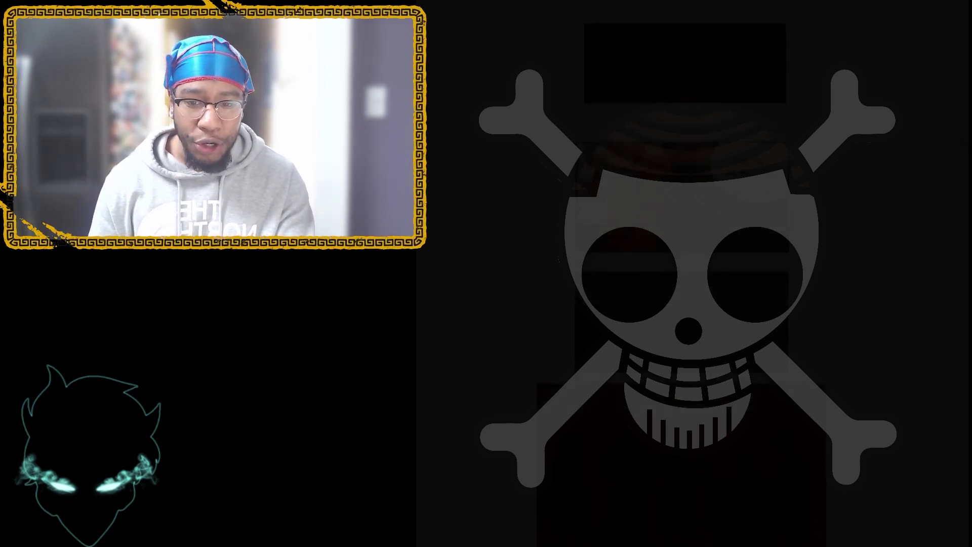
pyautogui.scroll(-5, 684, 274)
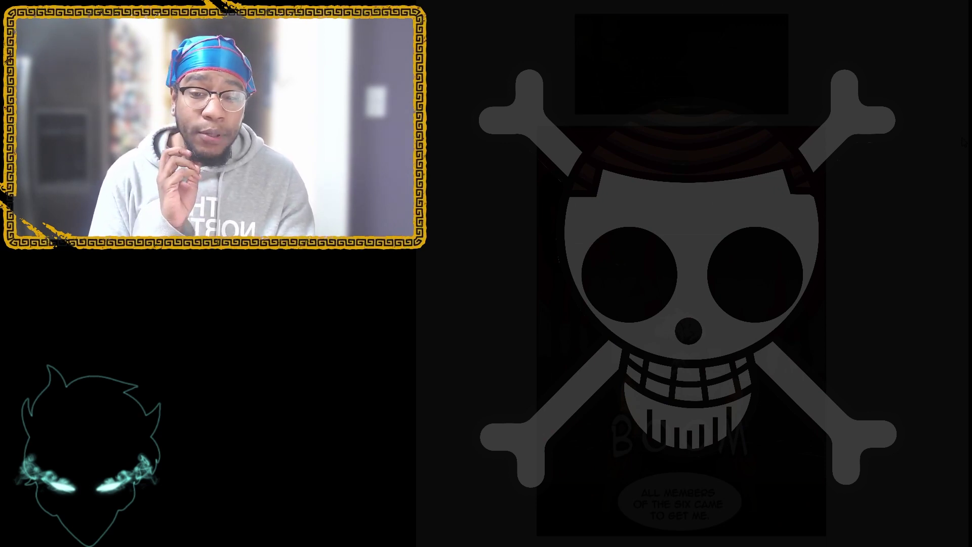
pyautogui.scroll(-5, 684, 274)
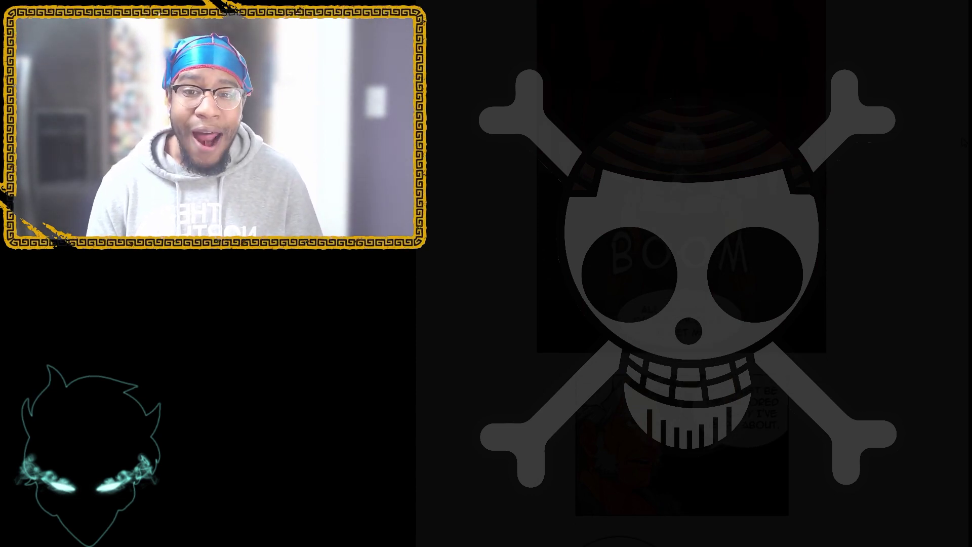
pyautogui.scroll(-5, 684, 274)
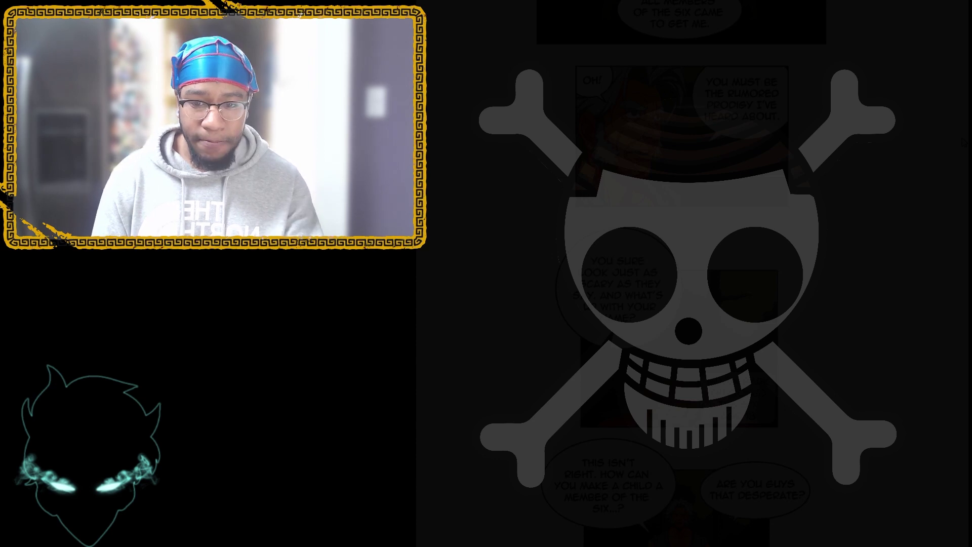
pyautogui.scroll(-3, 681, 273)
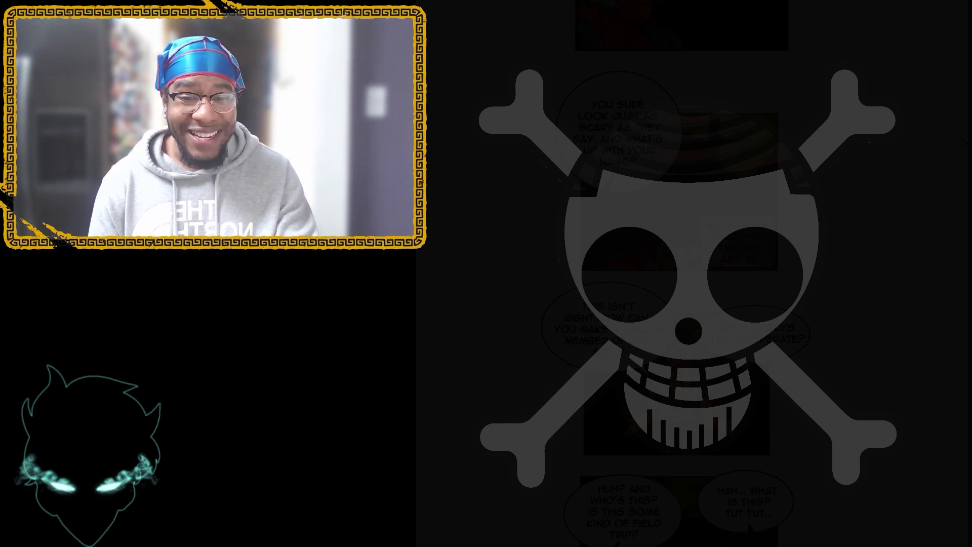
pyautogui.scroll(-3, 684, 274)
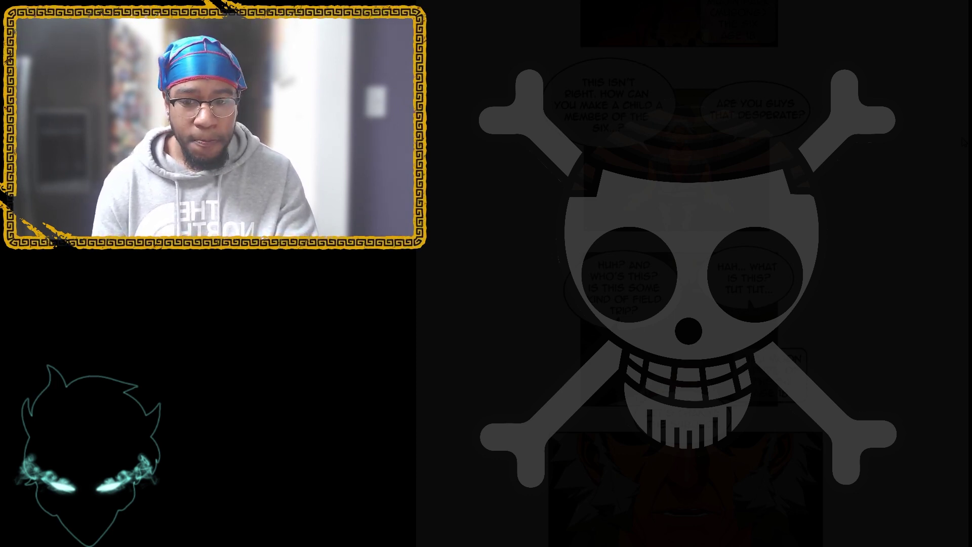
pyautogui.scroll(-3, 684, 273)
pyautogui.scroll(-3, 683, 274)
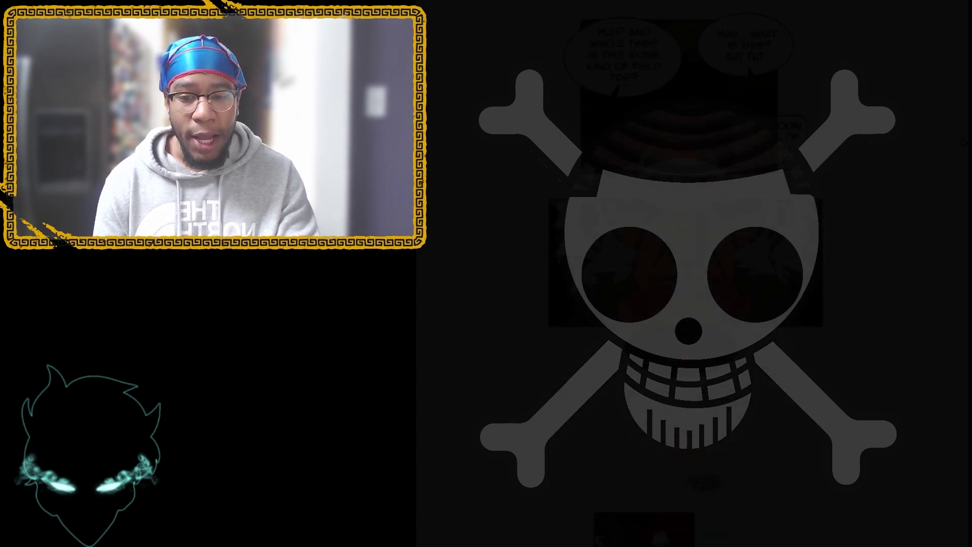
pyautogui.scroll(-3, 683, 274)
pyautogui.scroll(-3, 684, 274)
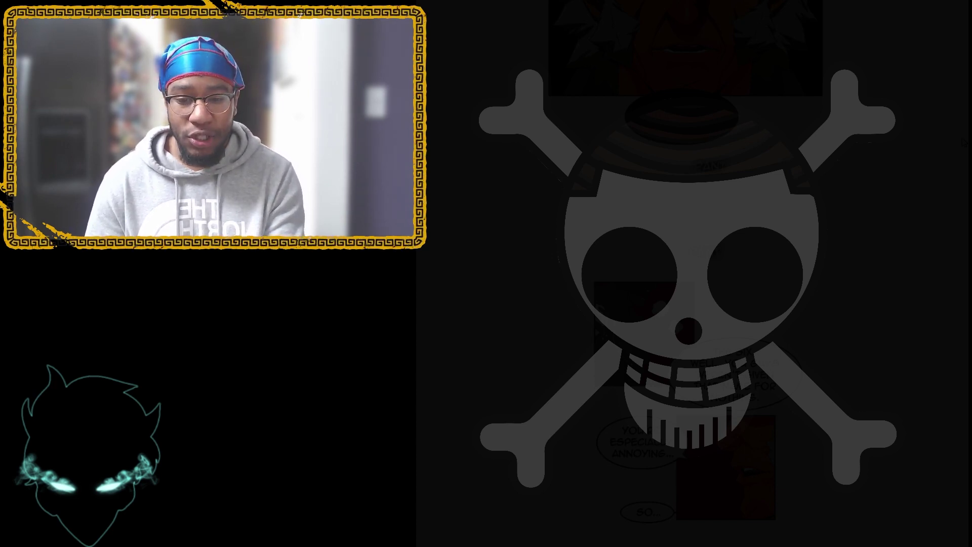
pyautogui.scroll(-5, 683, 304)
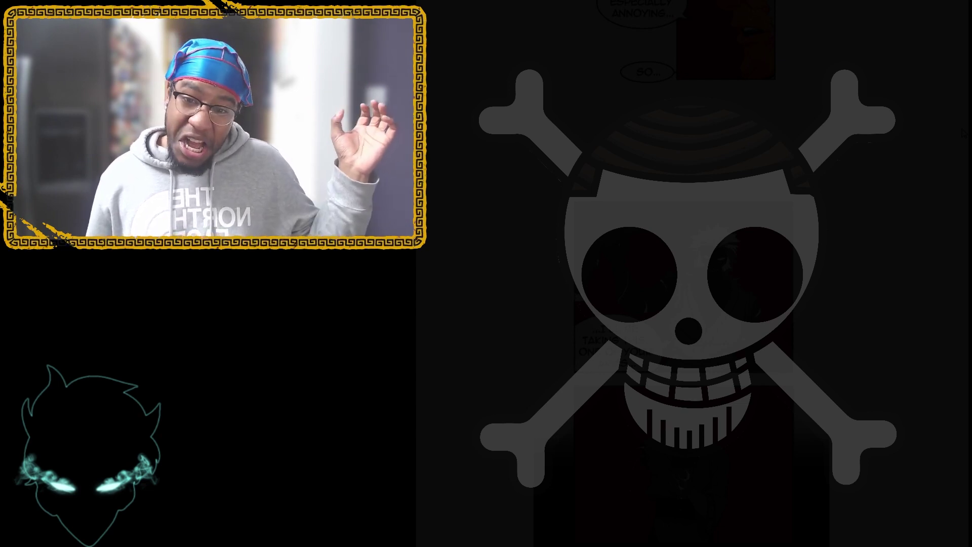
pyautogui.scroll(-5, 684, 273)
pyautogui.scroll(-3, 683, 273)
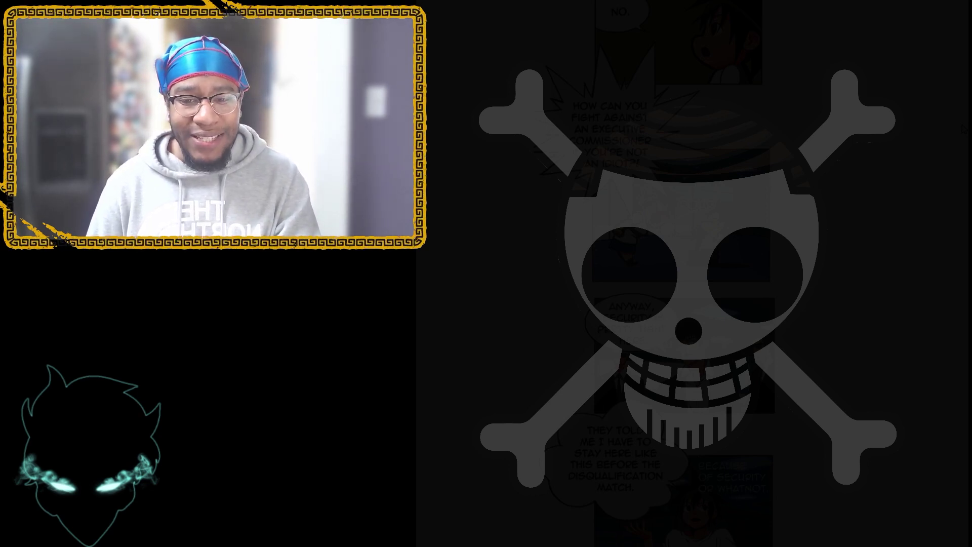
pyautogui.scroll(-3, 683, 274)
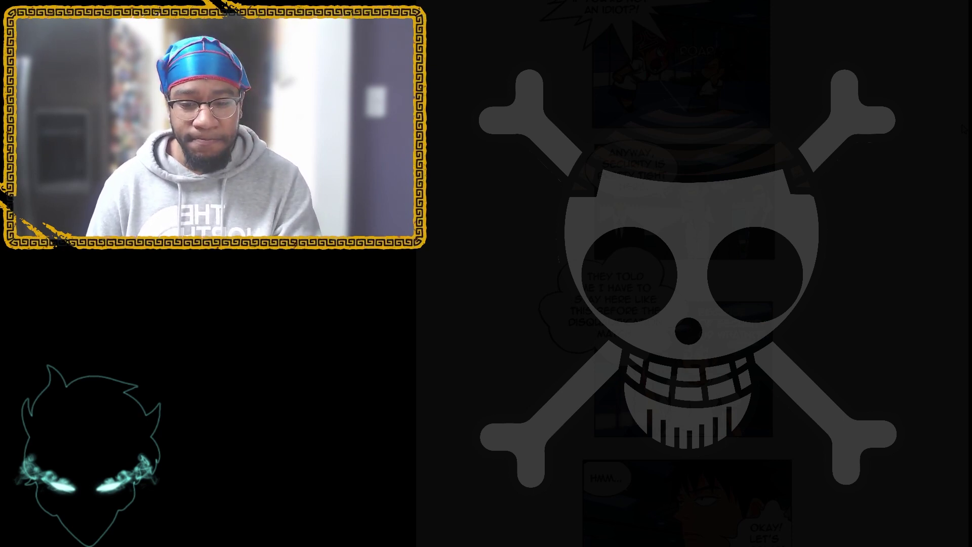
pyautogui.scroll(-5, 683, 273)
pyautogui.scroll(-3, 683, 273)
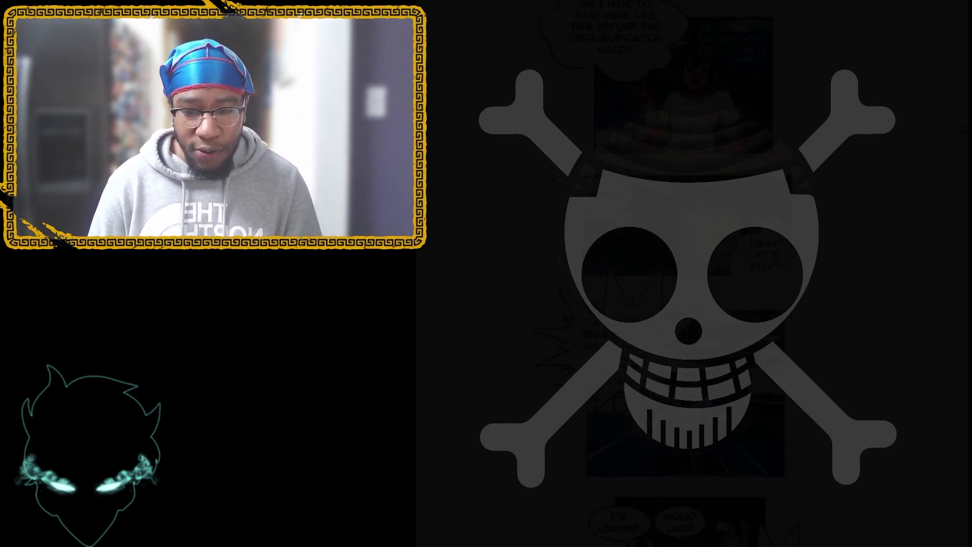
pyautogui.scroll(-5, 684, 273)
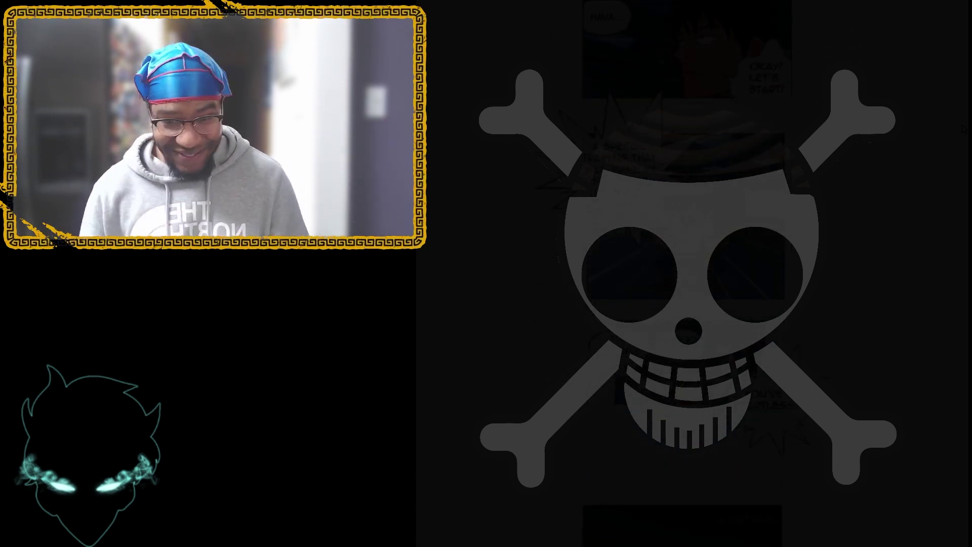
pyautogui.scroll(-5, 684, 273)
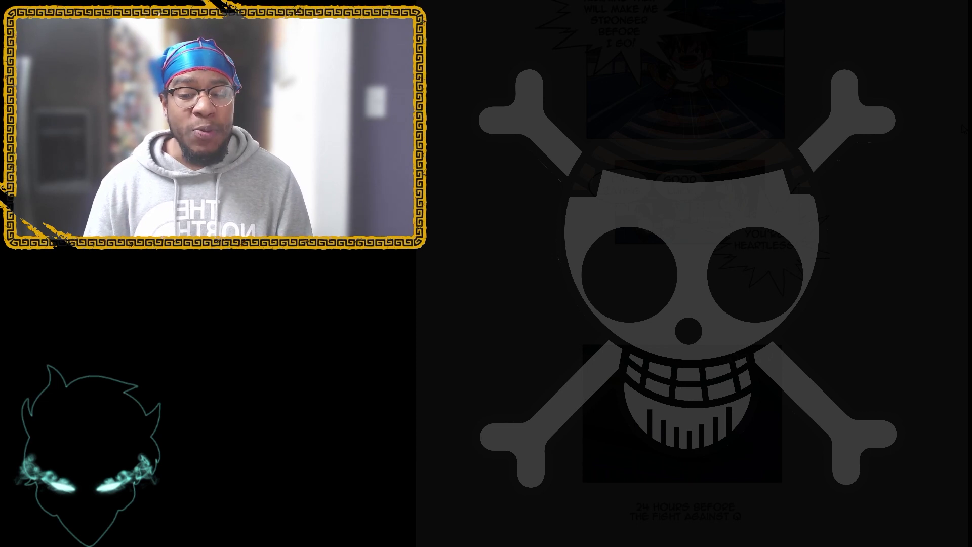
pyautogui.scroll(-5, 683, 274)
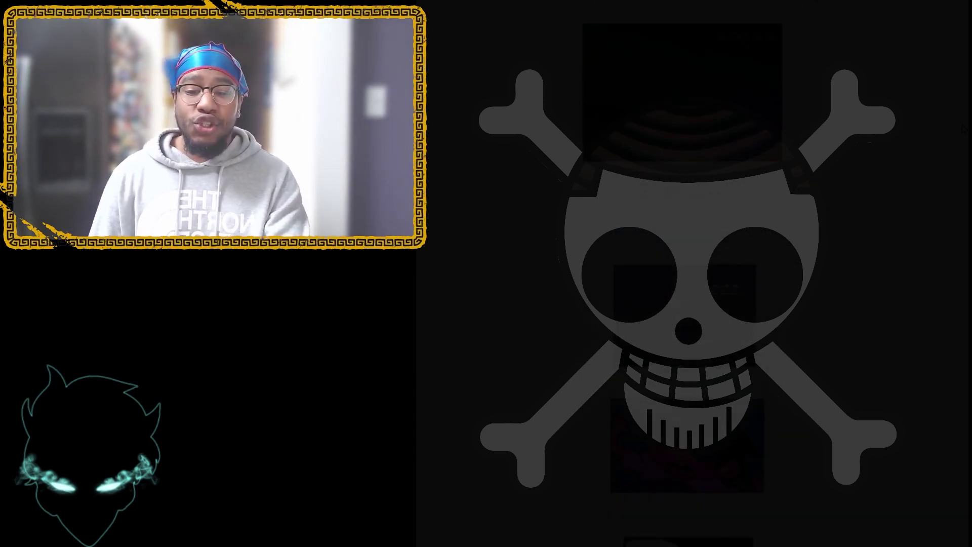
pyautogui.scroll(-5, 683, 273)
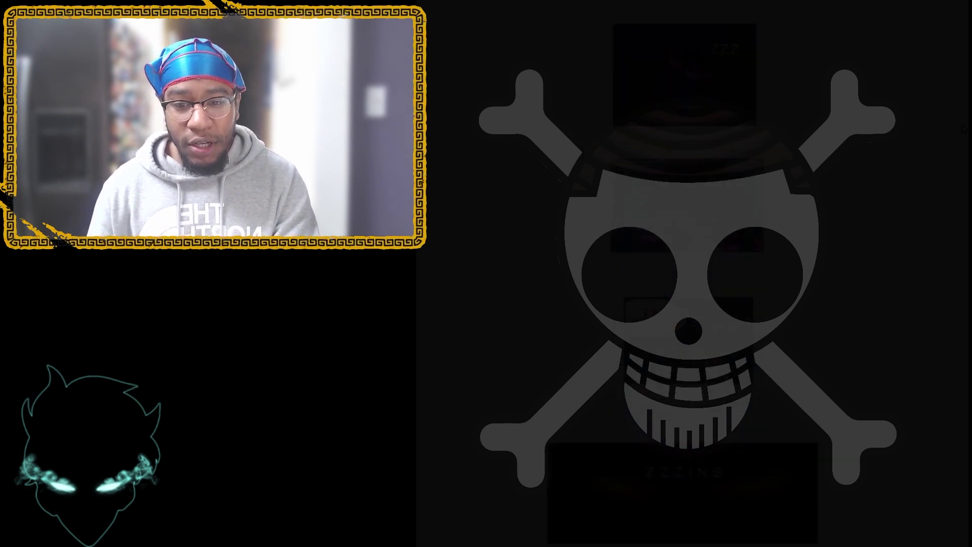
pyautogui.scroll(-5, 683, 274)
pyautogui.scroll(-3, 683, 274)
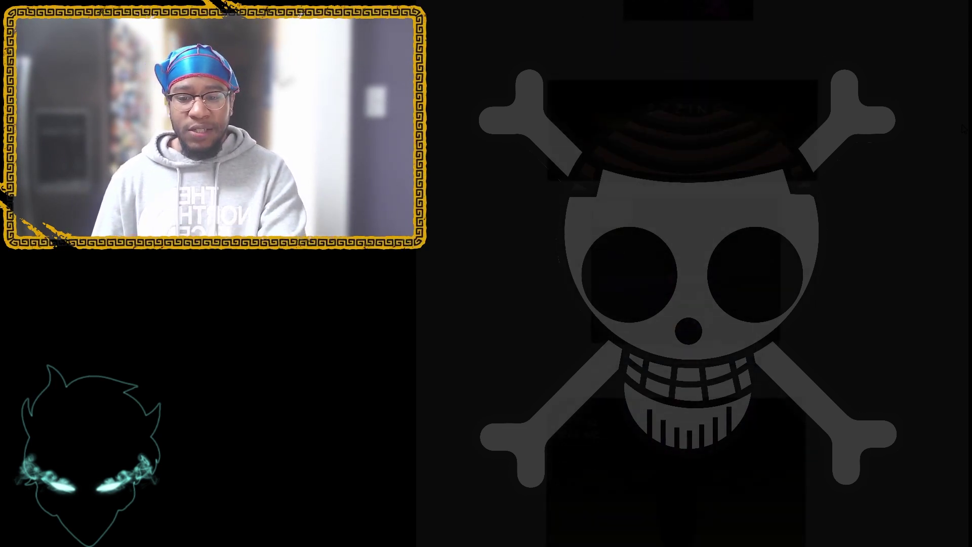
pyautogui.scroll(2, 683, 274)
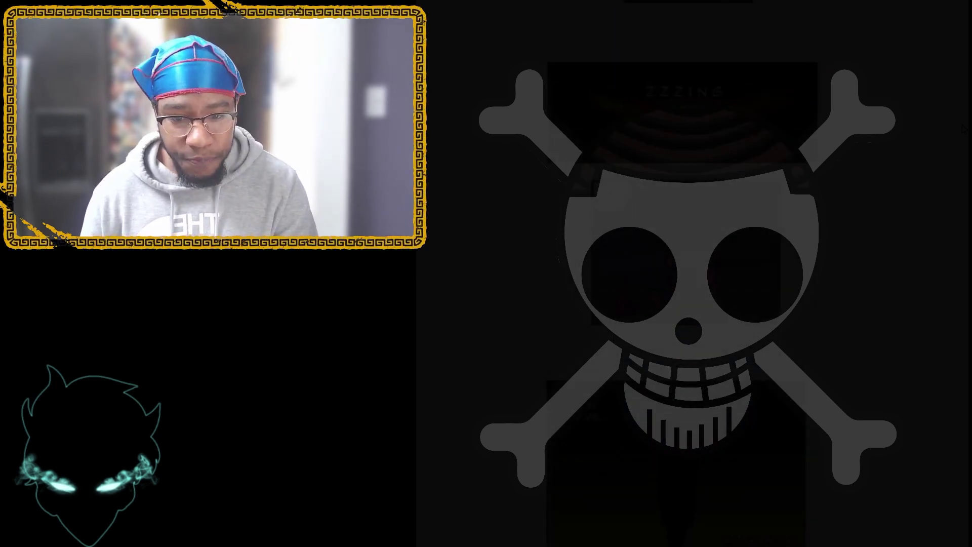
pyautogui.scroll(-3, 683, 274)
pyautogui.scroll(-2, 683, 273)
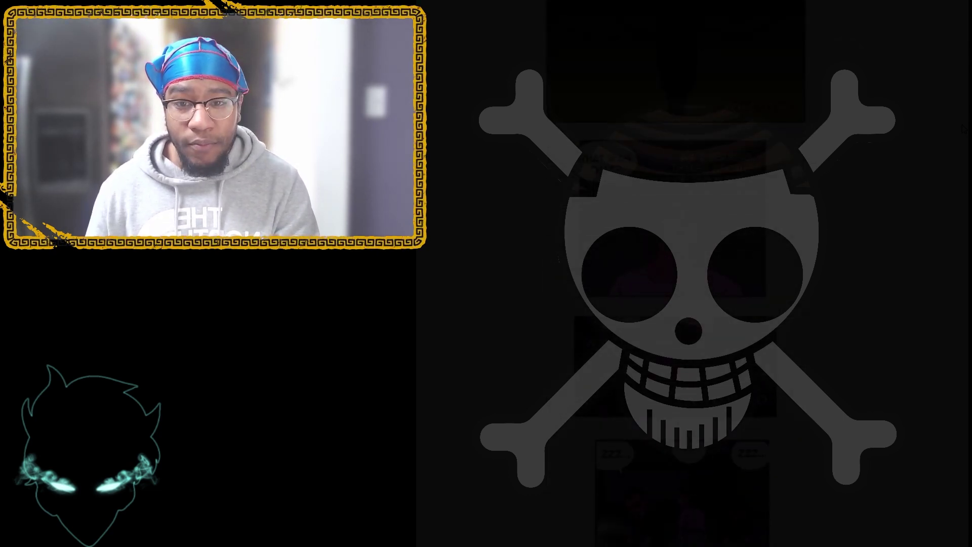
pyautogui.scroll(3, 684, 274)
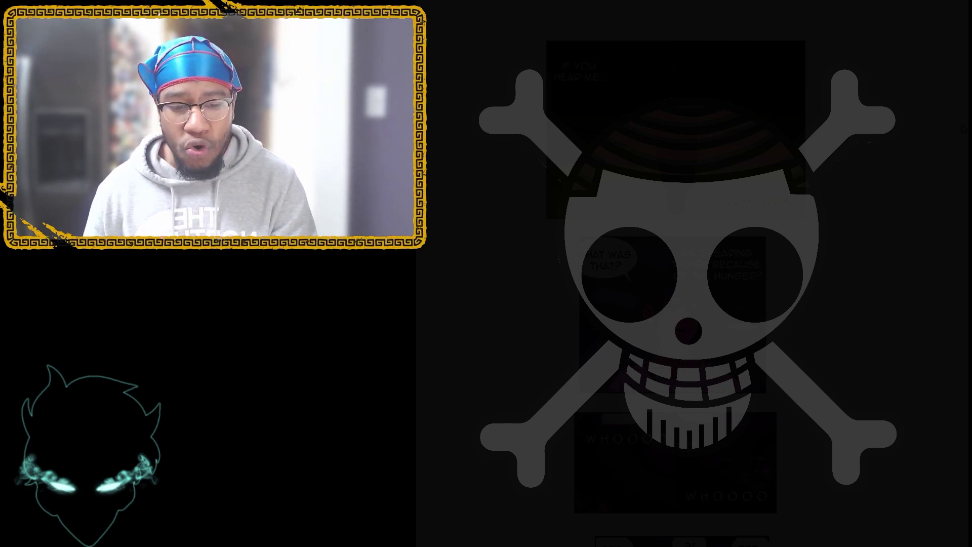
pyautogui.scroll(-3, 675, 274)
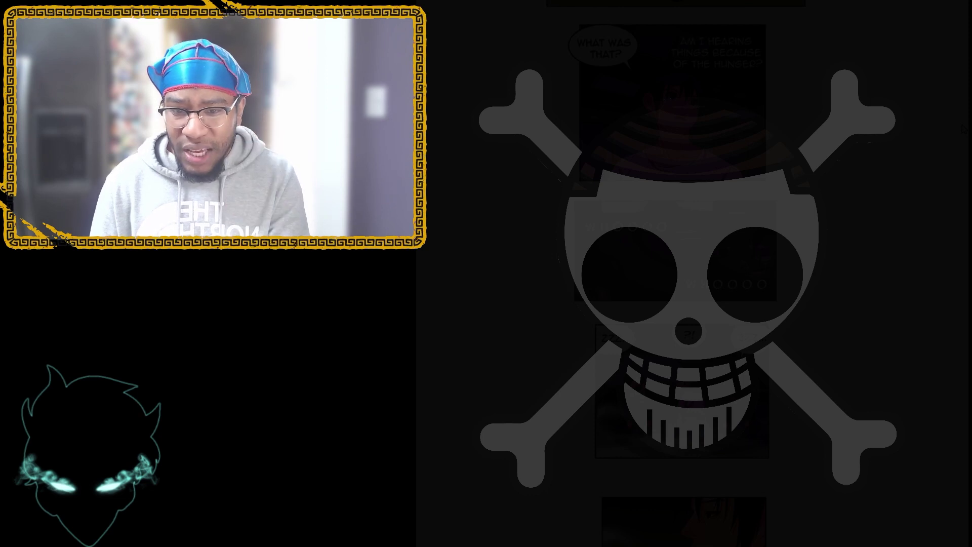
pyautogui.scroll(-5, 684, 304)
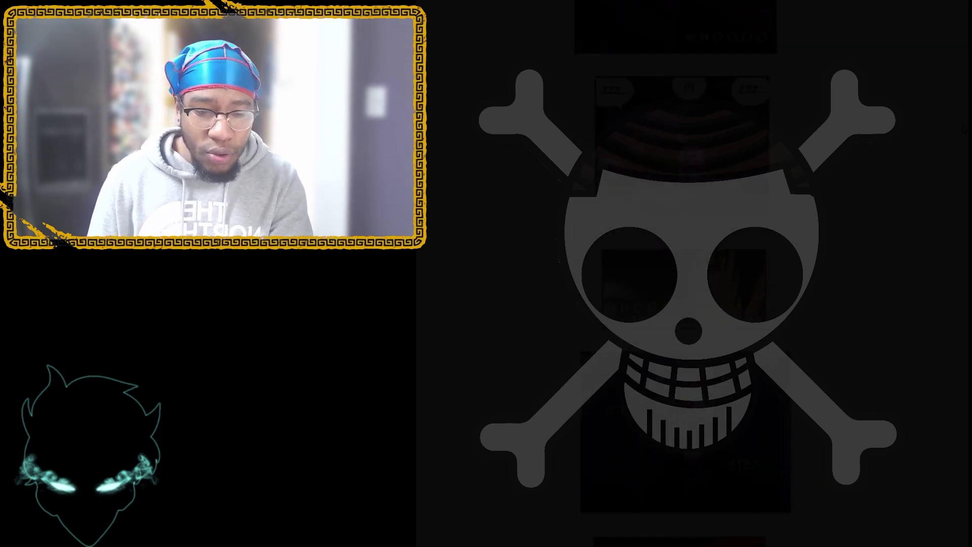
pyautogui.scroll(-5, 683, 304)
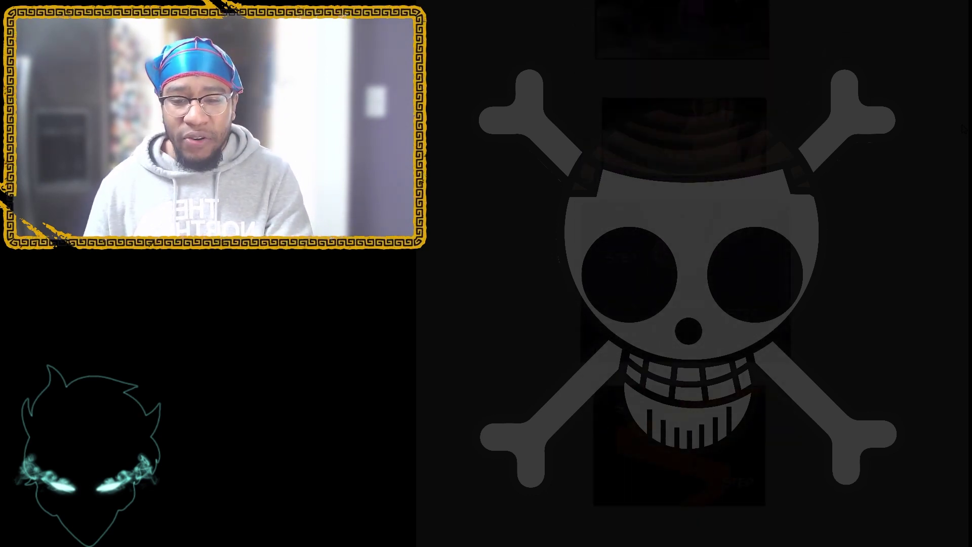
pyautogui.scroll(-5, 683, 304)
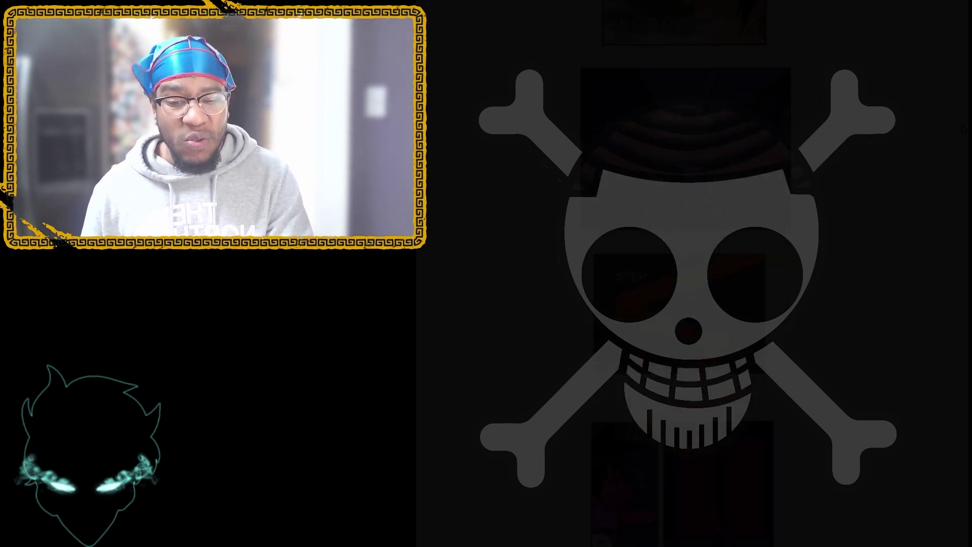
pyautogui.scroll(-3, 684, 303)
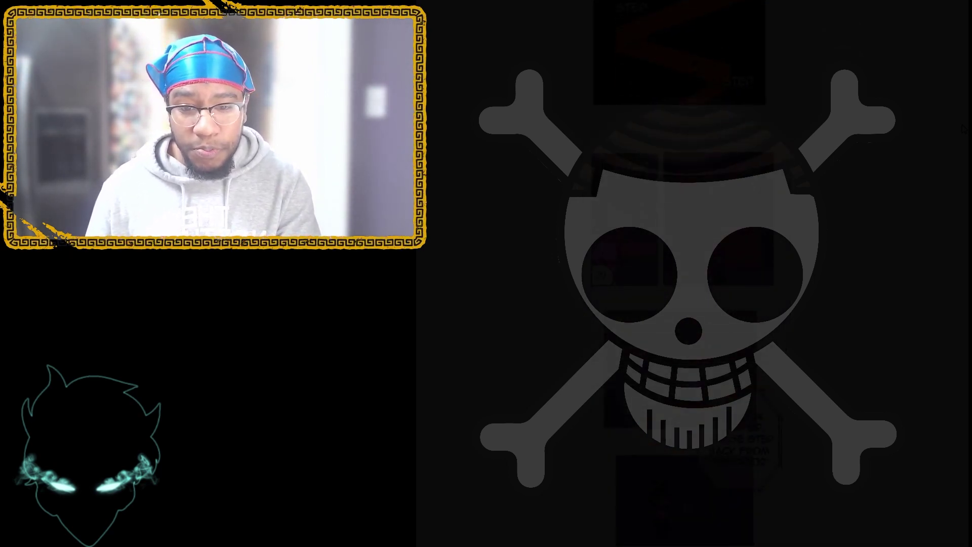
pyautogui.scroll(-3, 684, 304)
pyautogui.scroll(-4, 684, 304)
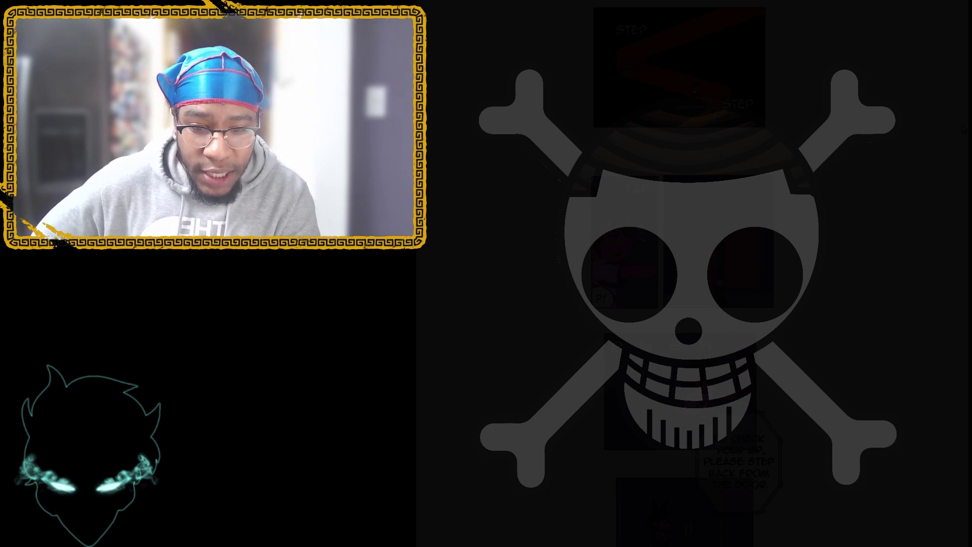
pyautogui.scroll(-3, 684, 273)
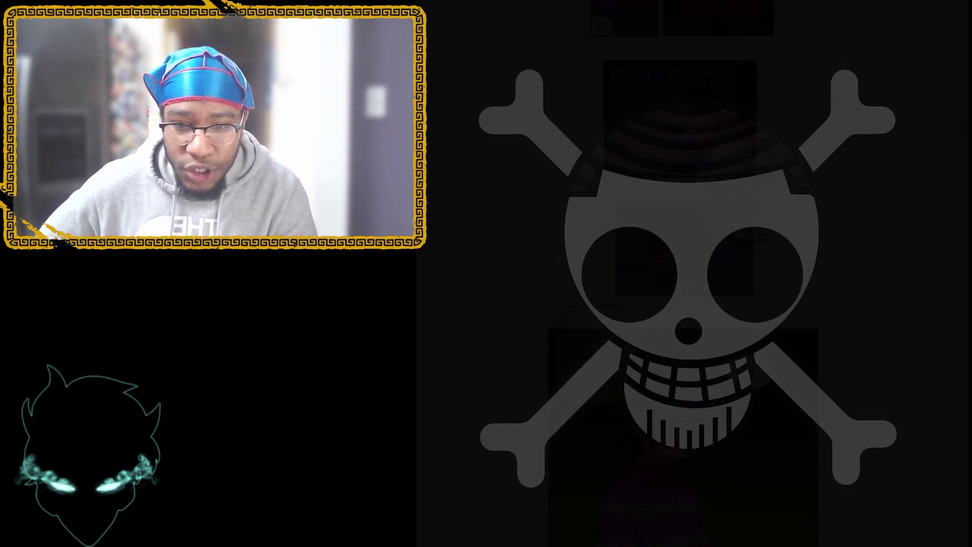
pyautogui.scroll(-3, 684, 274)
pyautogui.scroll(-3, 683, 273)
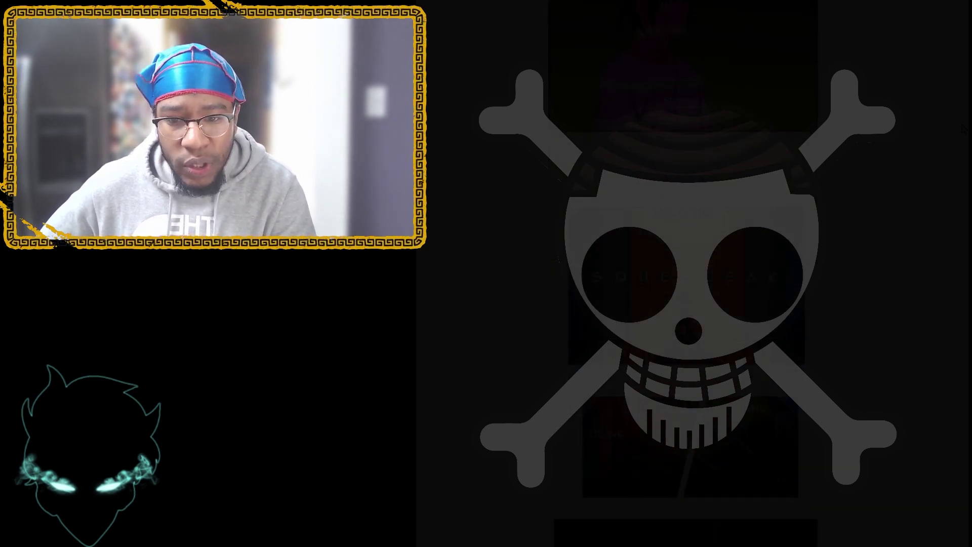
pyautogui.scroll(-3, 684, 273)
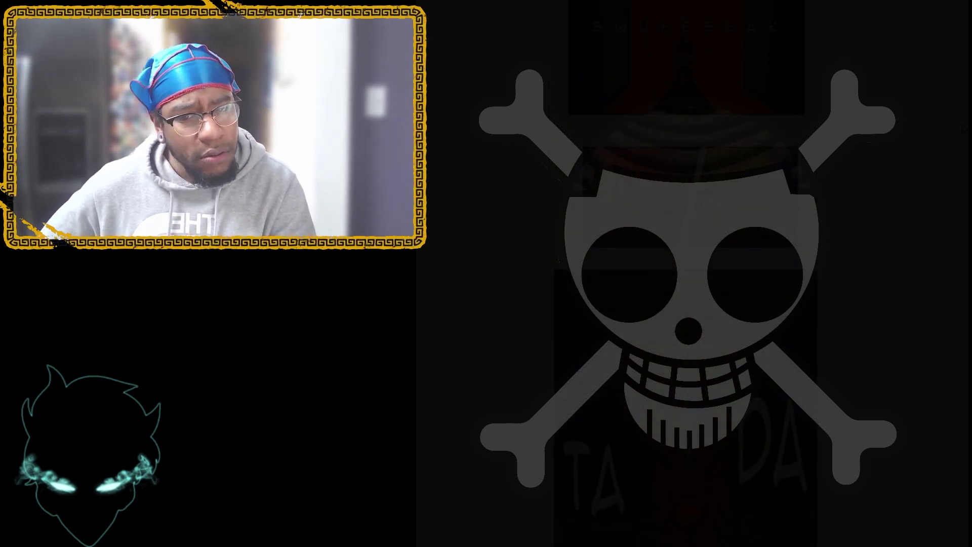
pyautogui.scroll(-2, 683, 274)
pyautogui.scroll(-3, 683, 273)
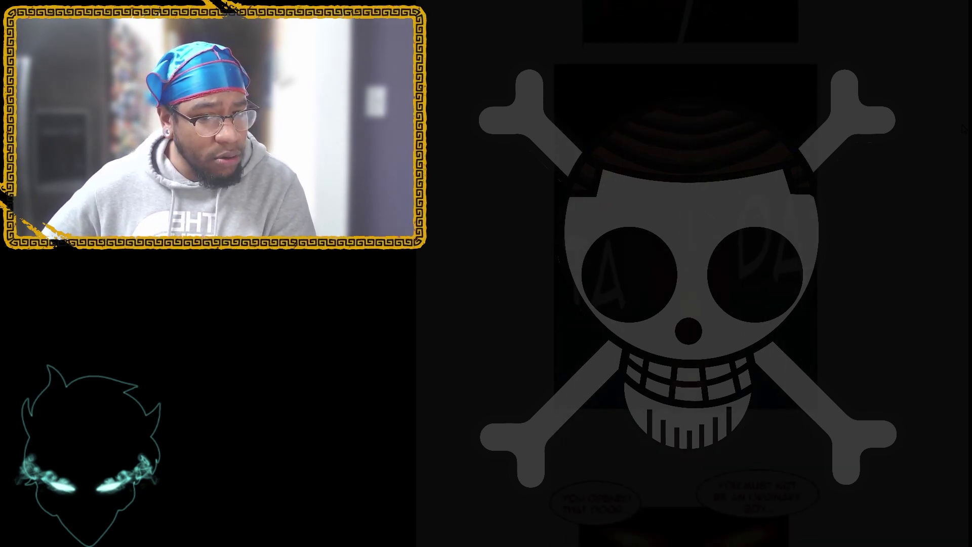
pyautogui.scroll(2, 684, 273)
pyautogui.scroll(1, 683, 274)
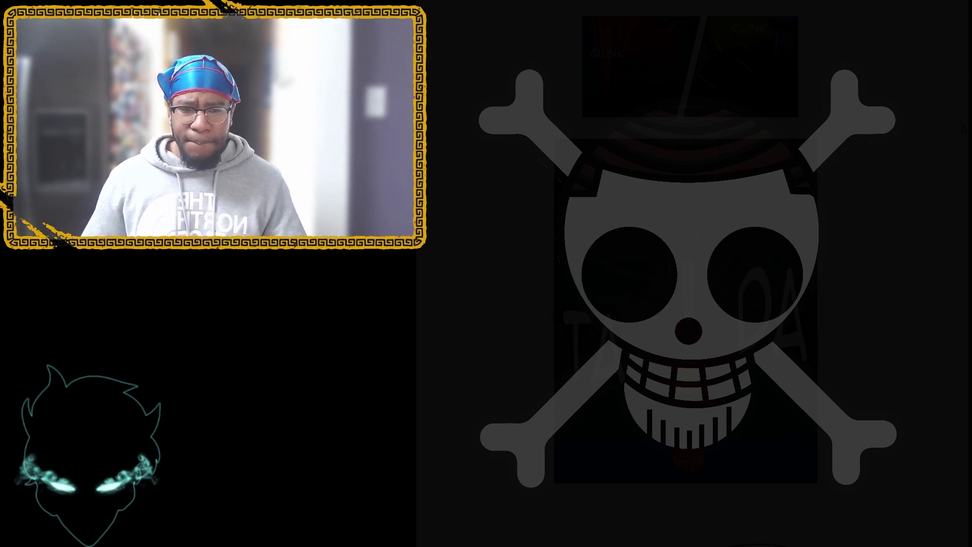
pyautogui.scroll(-5, 720, 71)
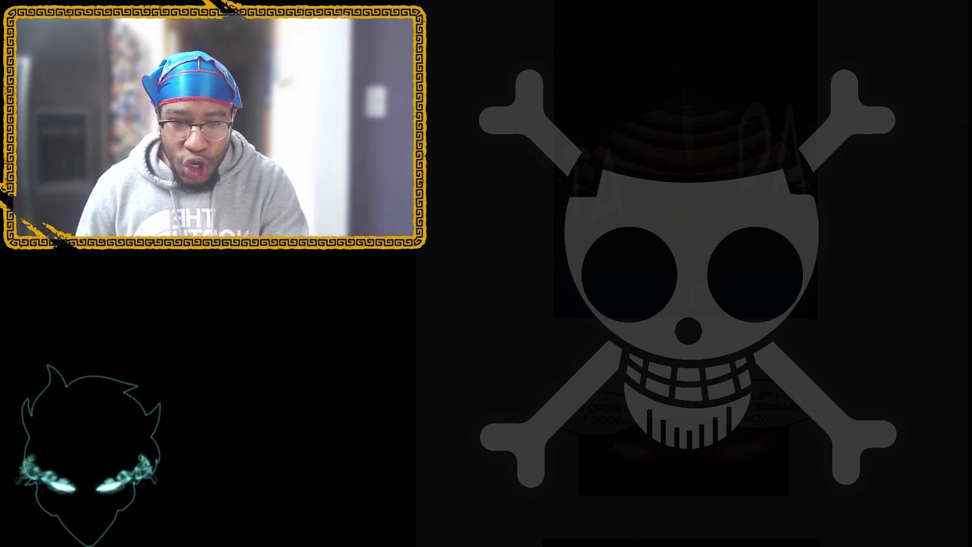
pyautogui.scroll(-5, 720, 71)
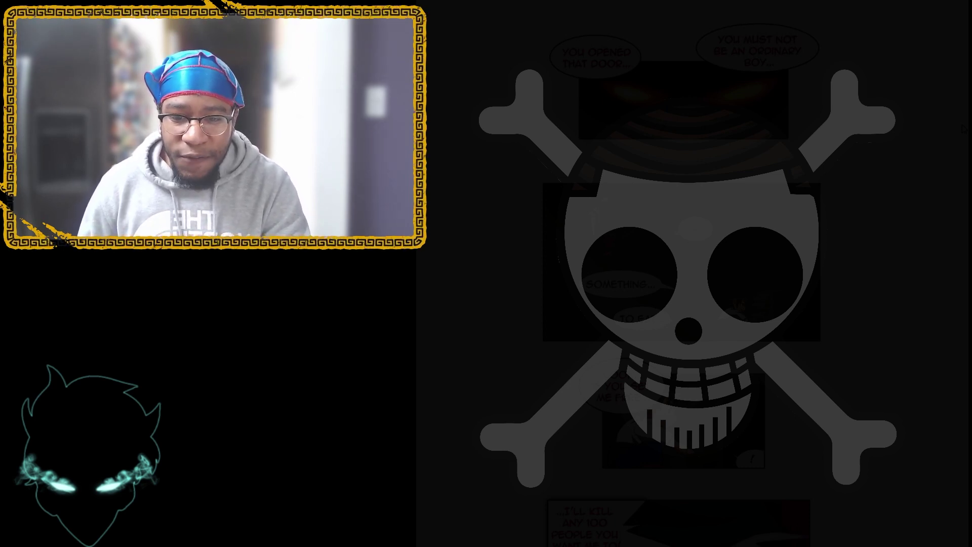
pyautogui.scroll(-3, 683, 274)
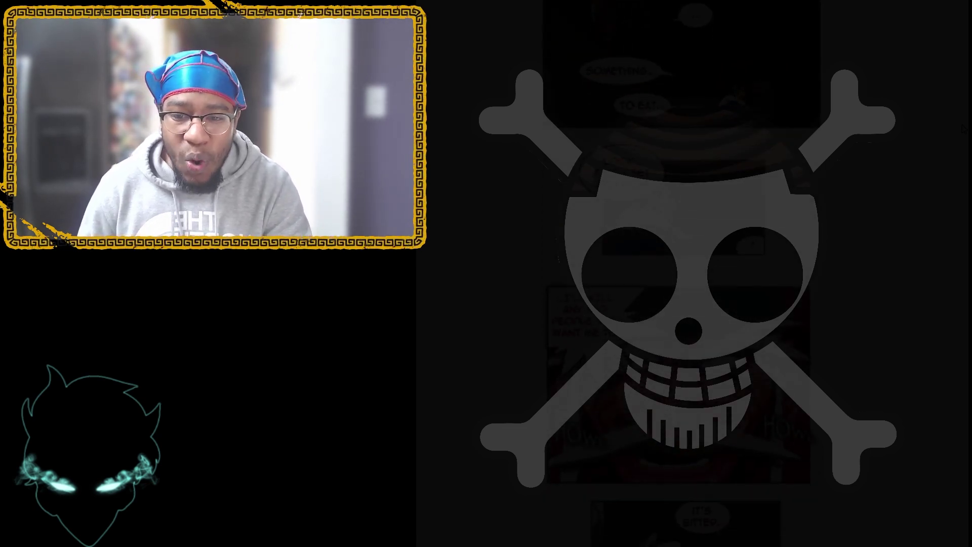
pyautogui.scroll(-5, 684, 273)
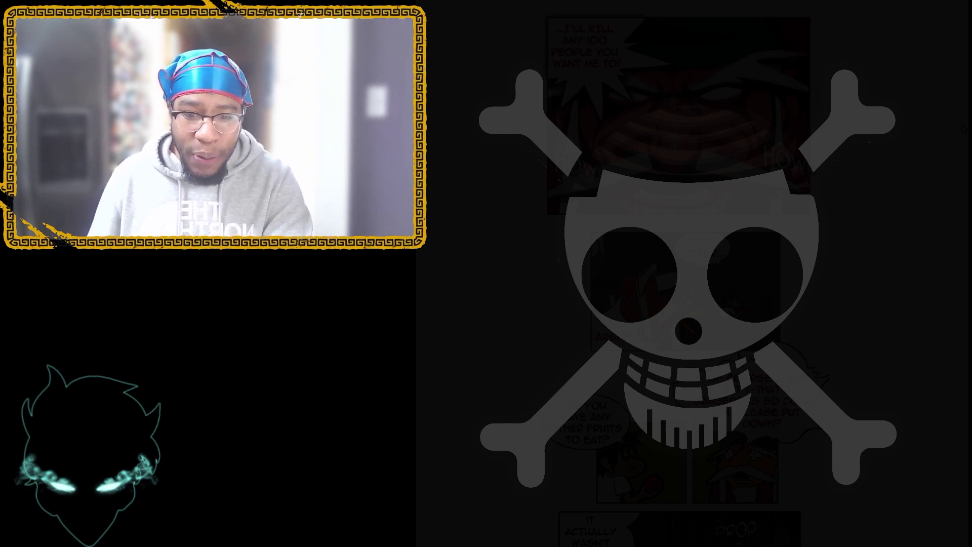
pyautogui.scroll(-5, 684, 304)
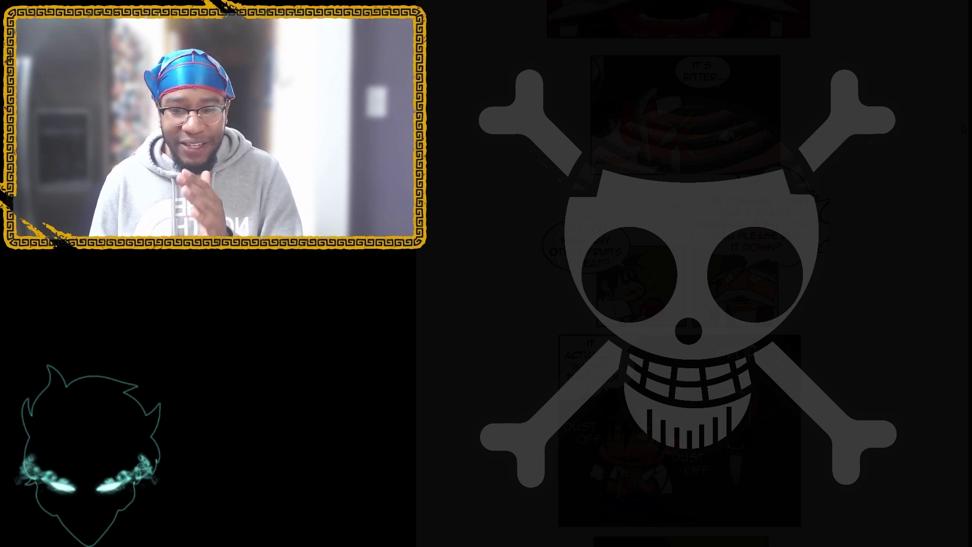
pyautogui.scroll(-5, 683, 304)
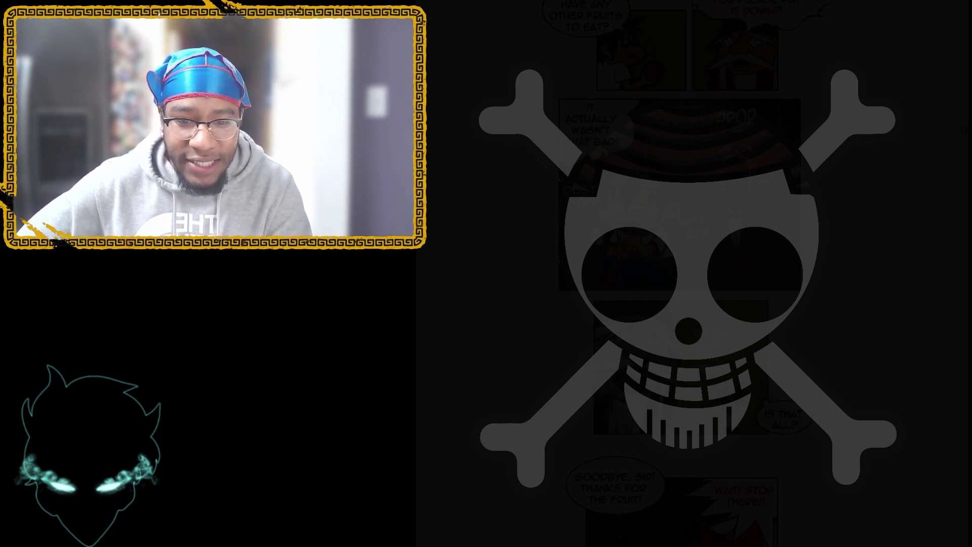
pyautogui.scroll(-5, 683, 304)
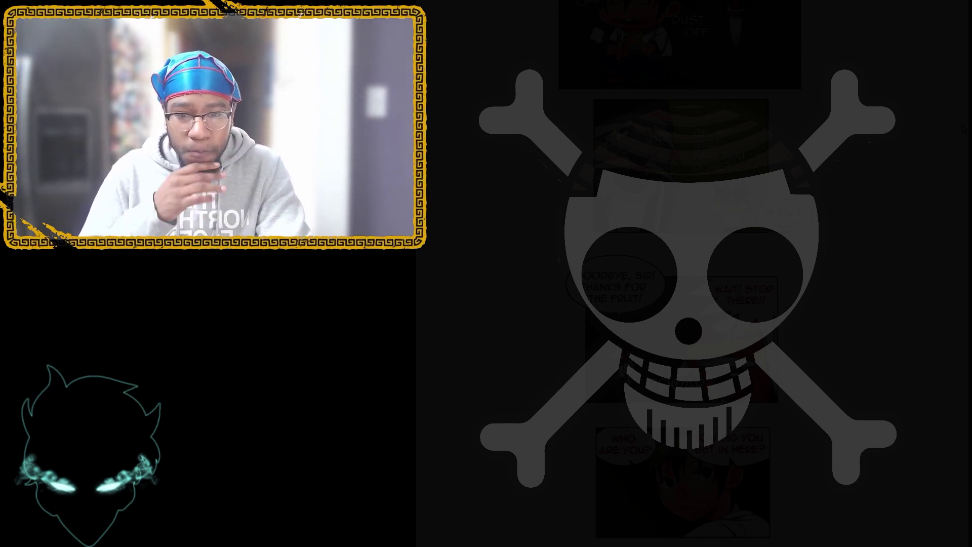
pyautogui.scroll(-4, 684, 273)
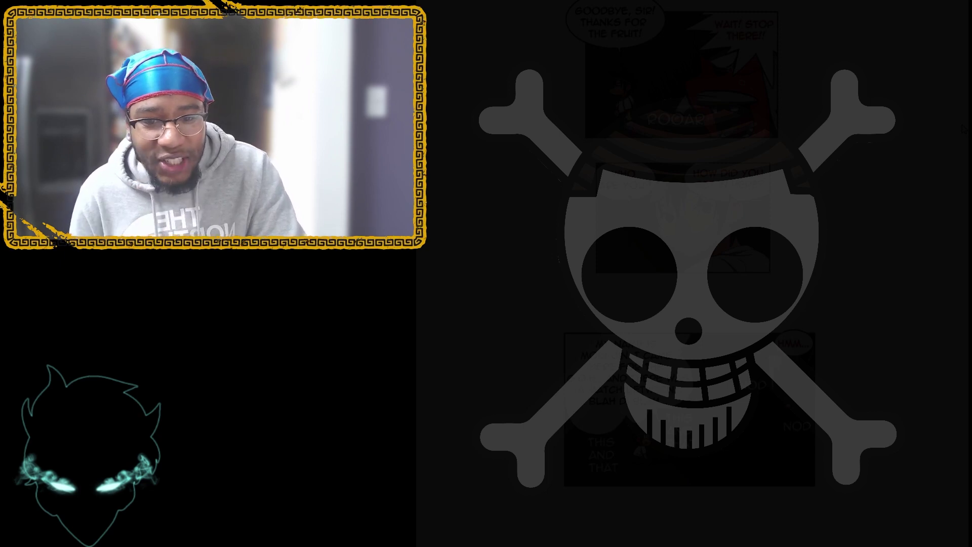
pyautogui.scroll(-5, 689, 273)
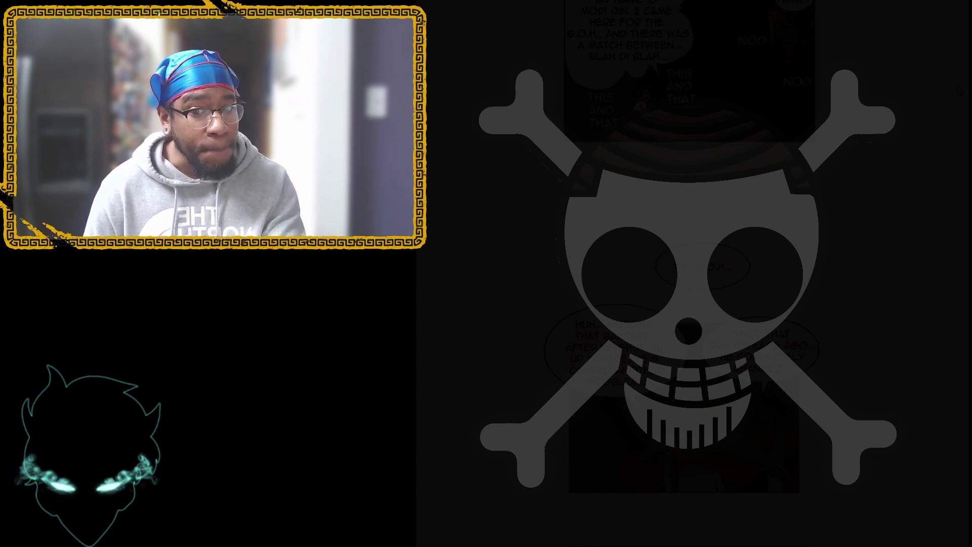
pyautogui.scroll(-5, 691, 274)
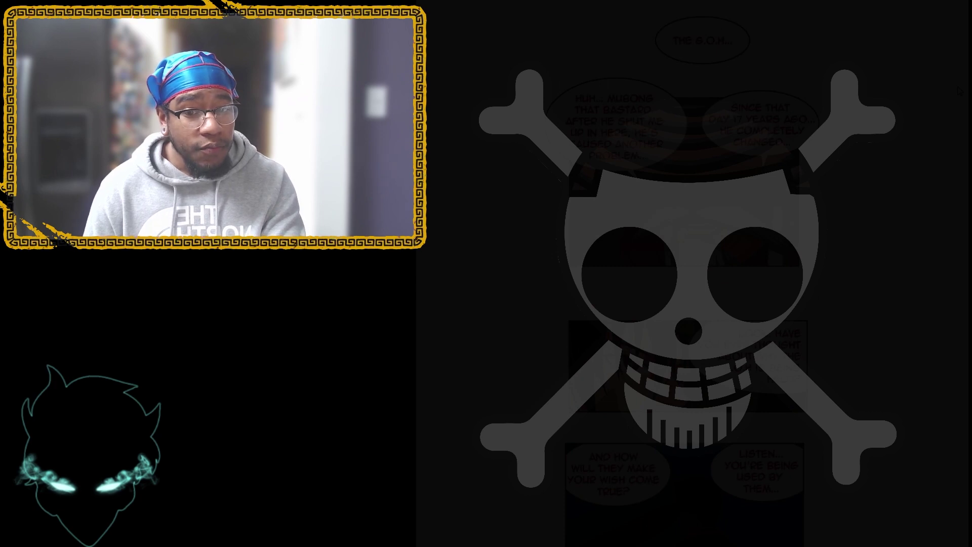
pyautogui.scroll(-2, 691, 274)
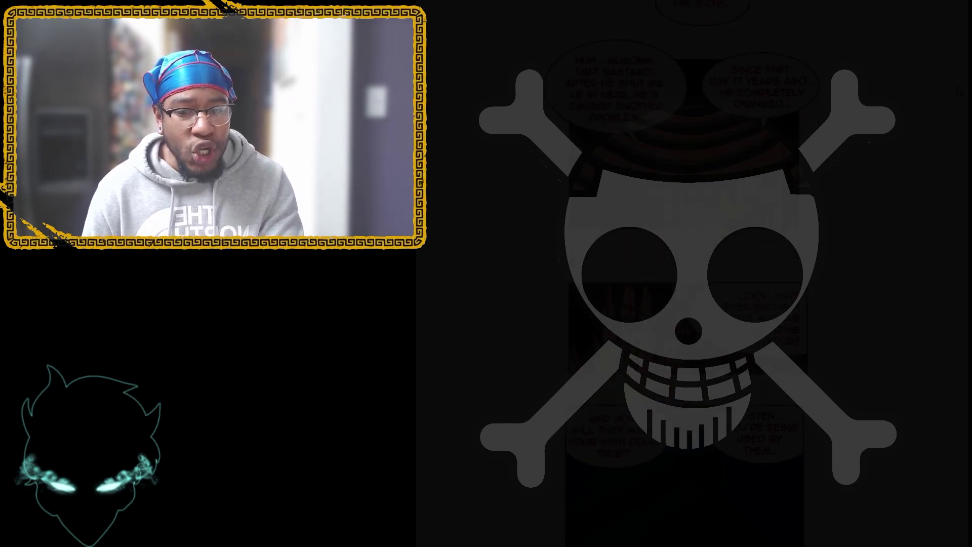
pyautogui.scroll(-3, 691, 274)
pyautogui.scroll(-3, 691, 273)
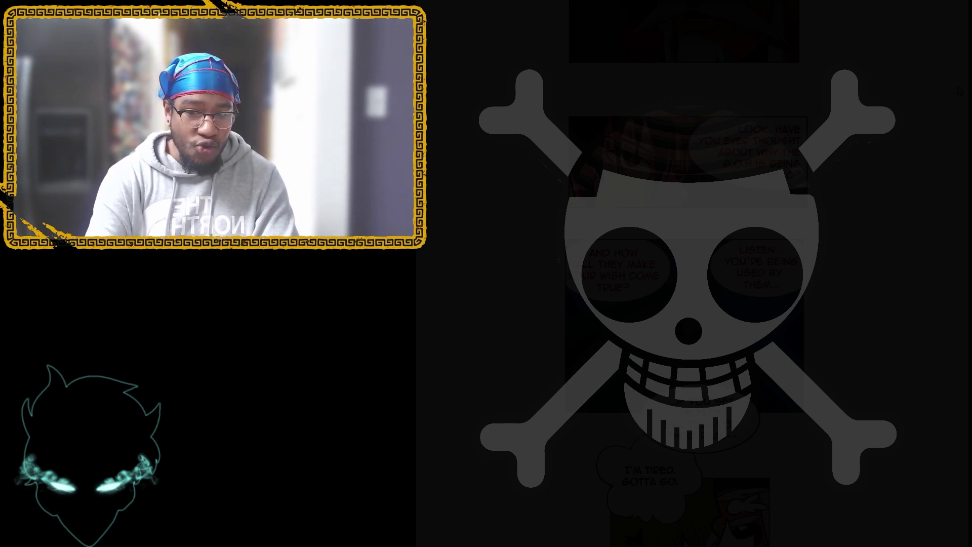
pyautogui.scroll(-5, 959, 91)
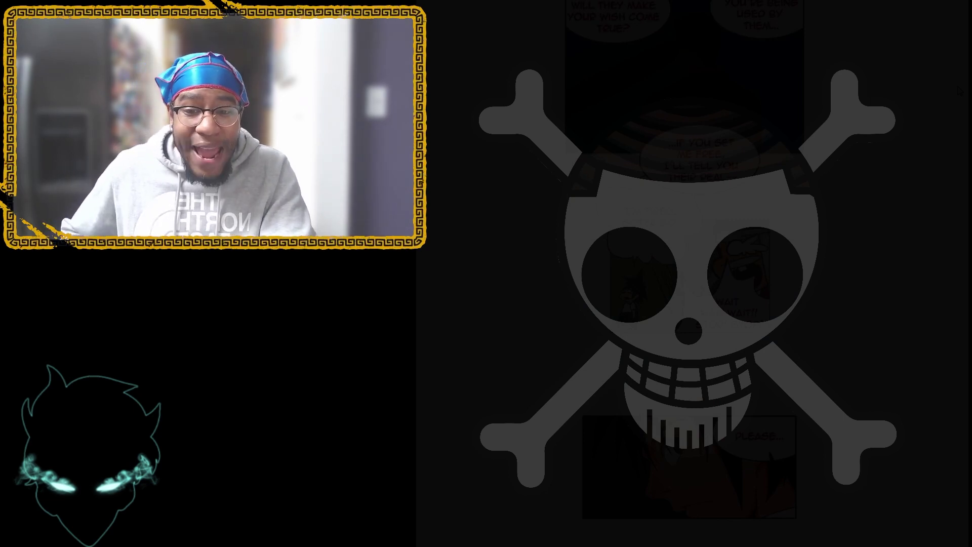
pyautogui.scroll(-5, 960, 91)
pyautogui.scroll(-2, 959, 91)
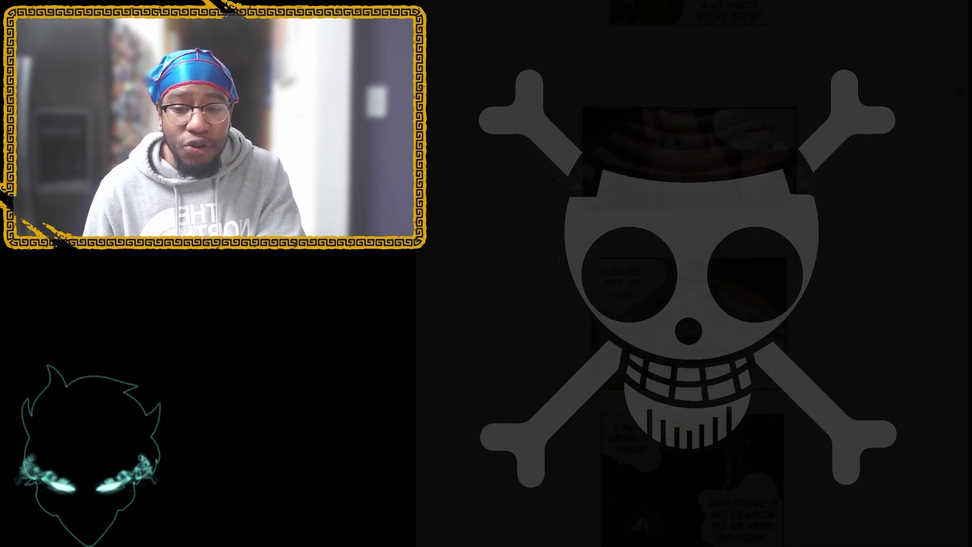
pyautogui.scroll(-4, 960, 91)
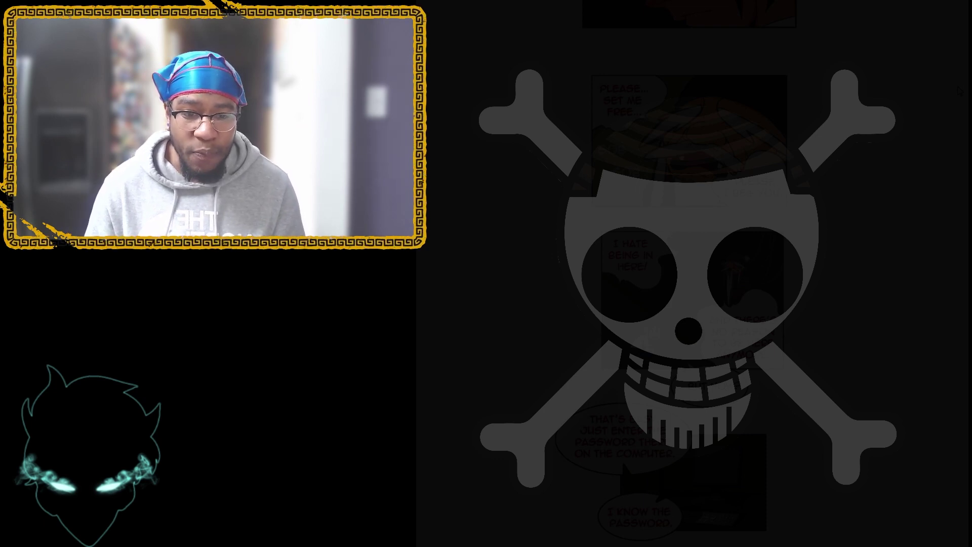
pyautogui.scroll(-5, 691, 304)
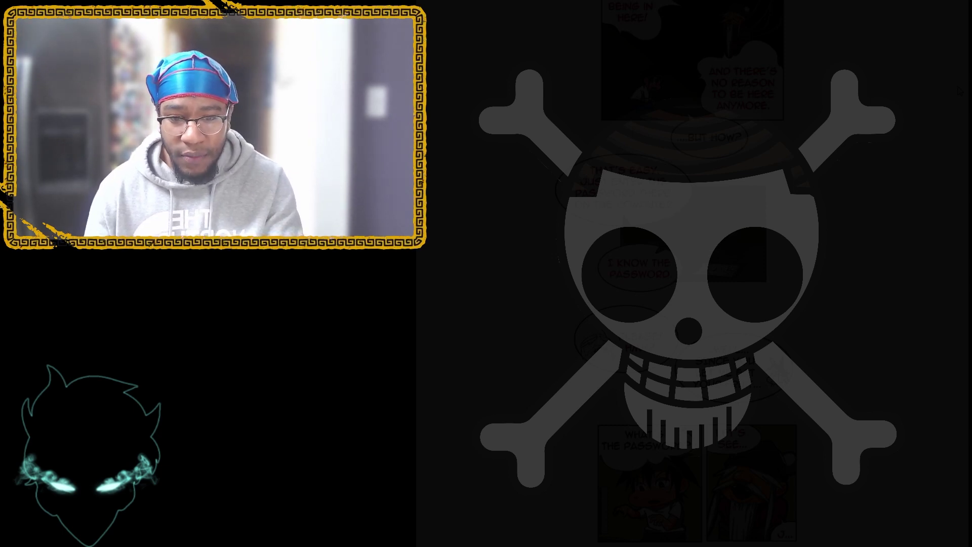
pyautogui.scroll(-3, 683, 274)
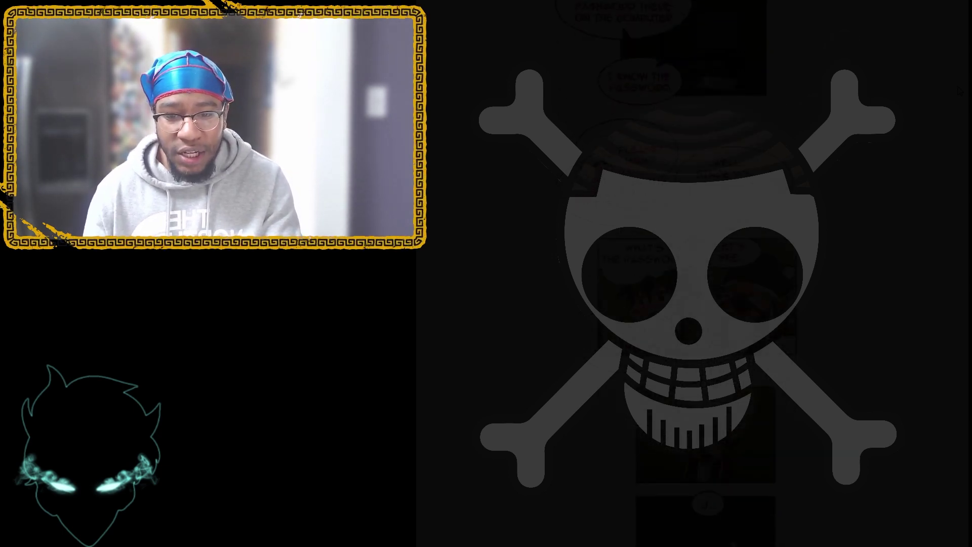
pyautogui.scroll(-3, 684, 274)
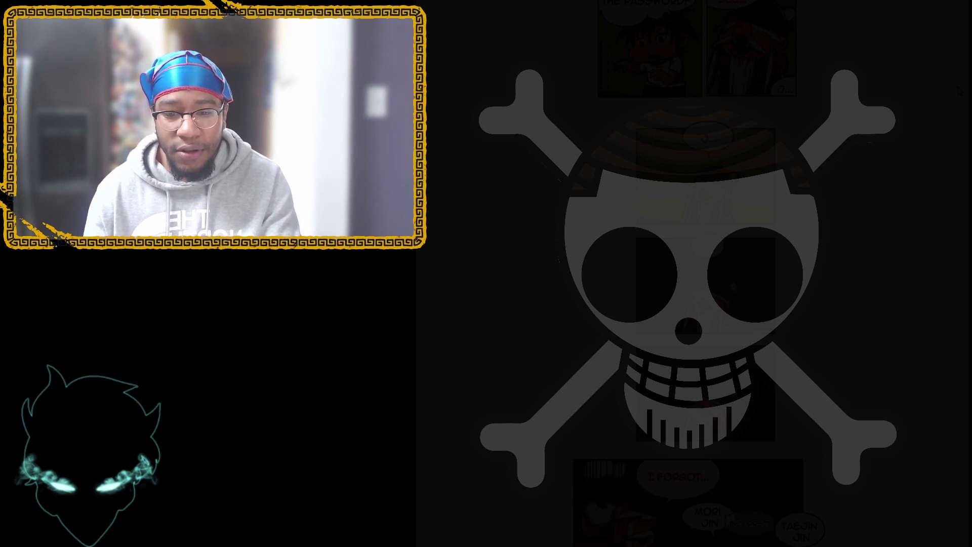
pyautogui.scroll(-3, 684, 274)
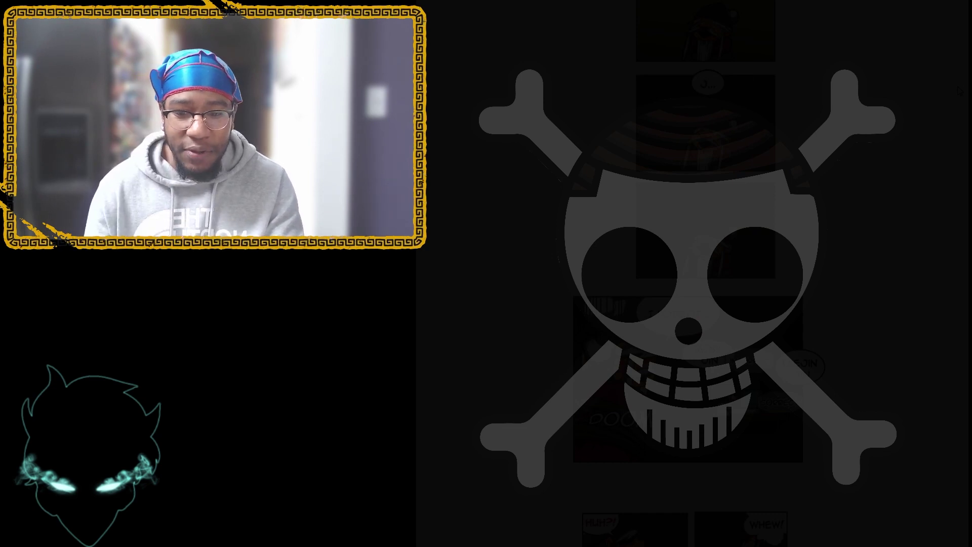
pyautogui.scroll(-1, 683, 273)
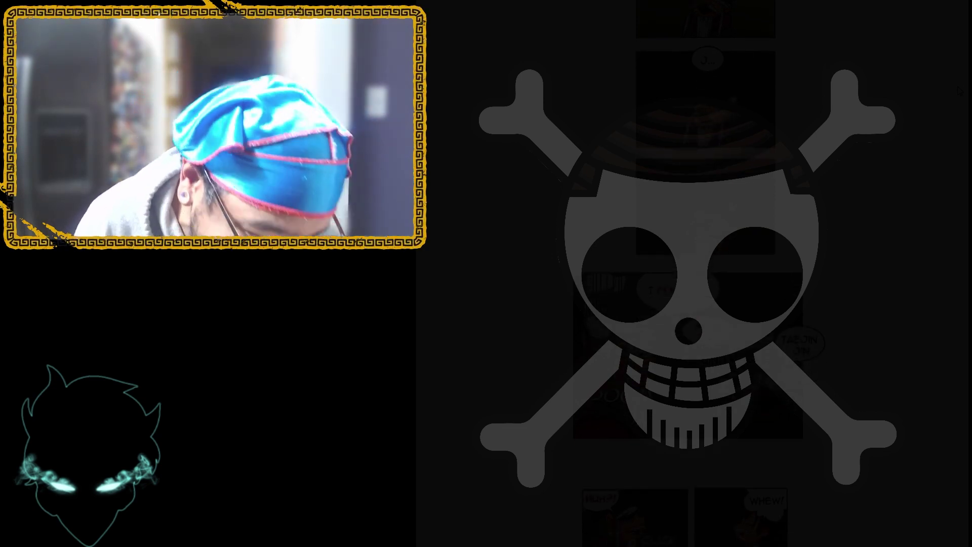
pyautogui.scroll(3, 684, 304)
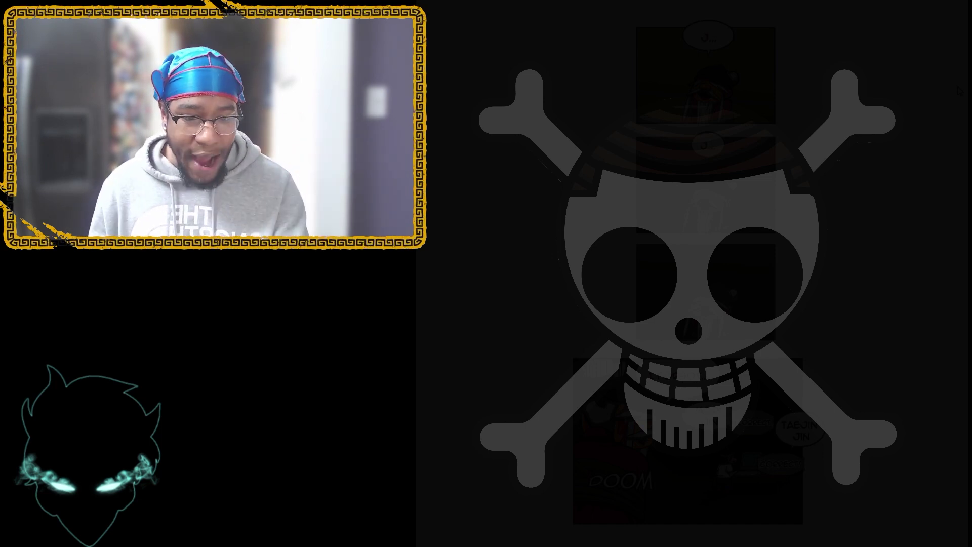
pyautogui.scroll(-5, 688, 303)
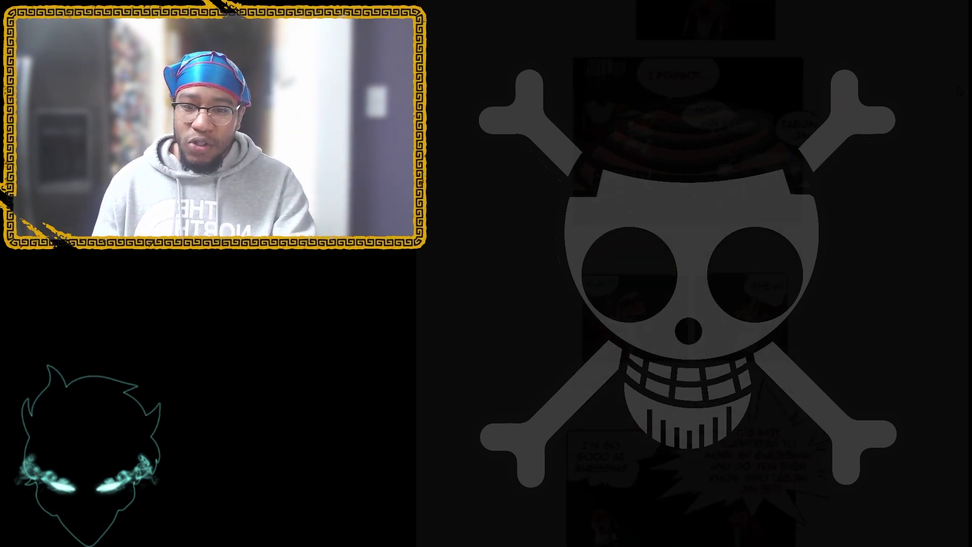
pyautogui.scroll(-3, 687, 304)
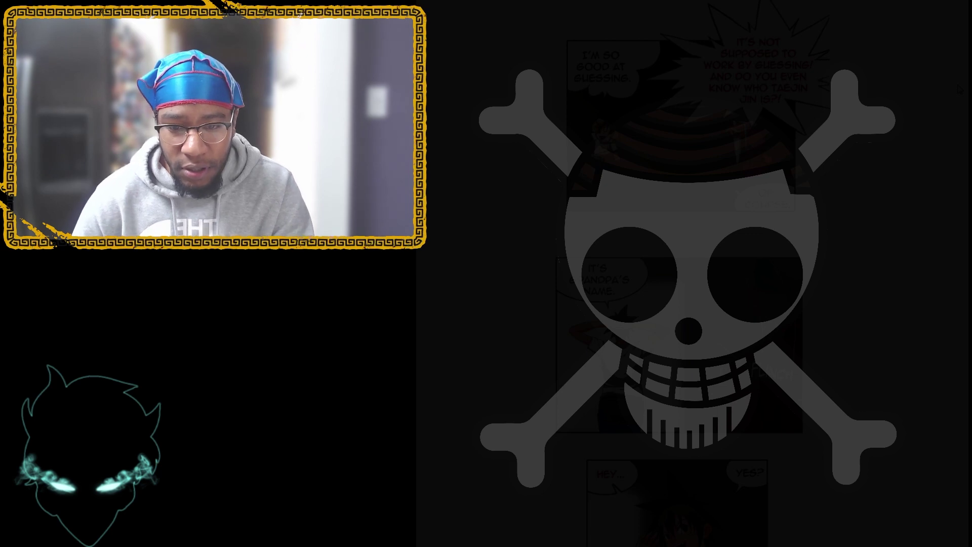
pyautogui.scroll(-5, 684, 274)
pyautogui.scroll(-5, 683, 274)
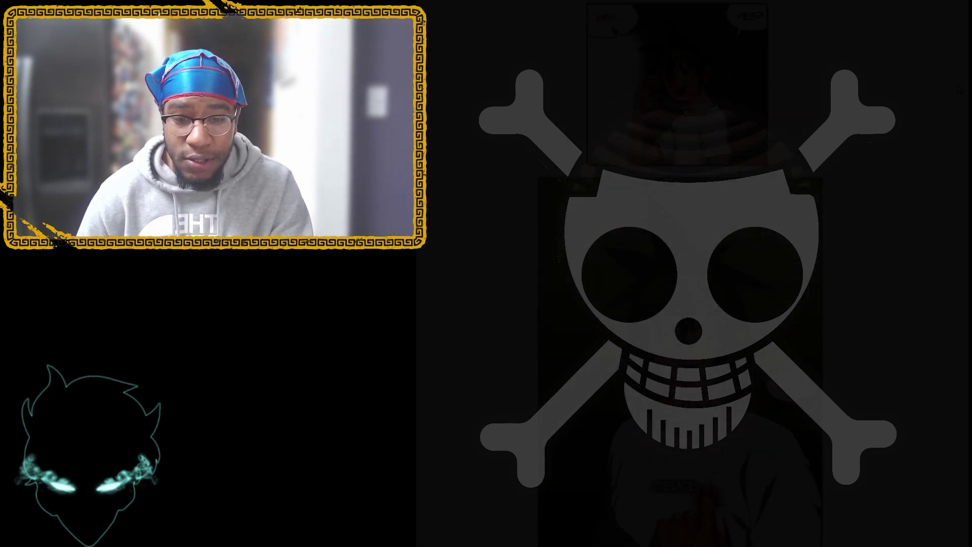
pyautogui.scroll(-5, 683, 273)
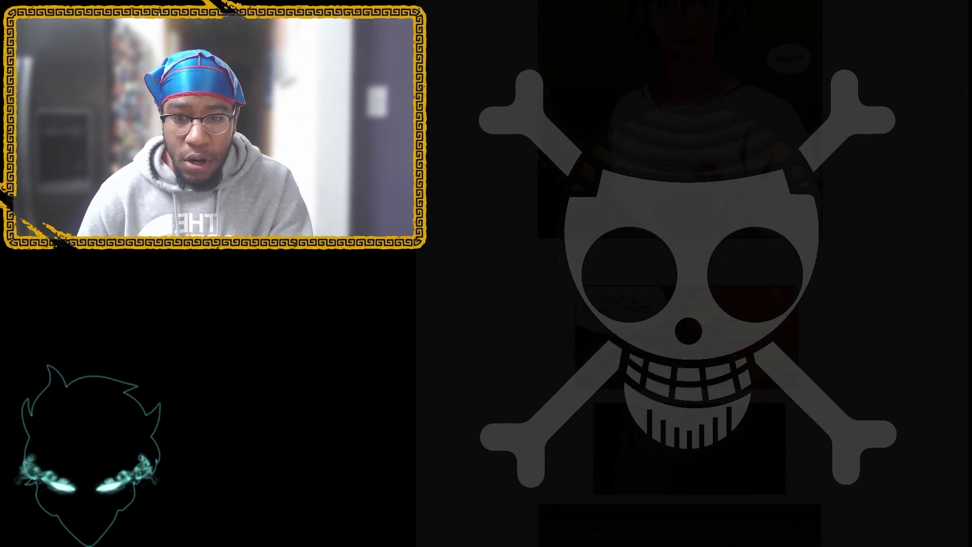
pyautogui.scroll(-4, 683, 274)
pyautogui.scroll(-4, 683, 273)
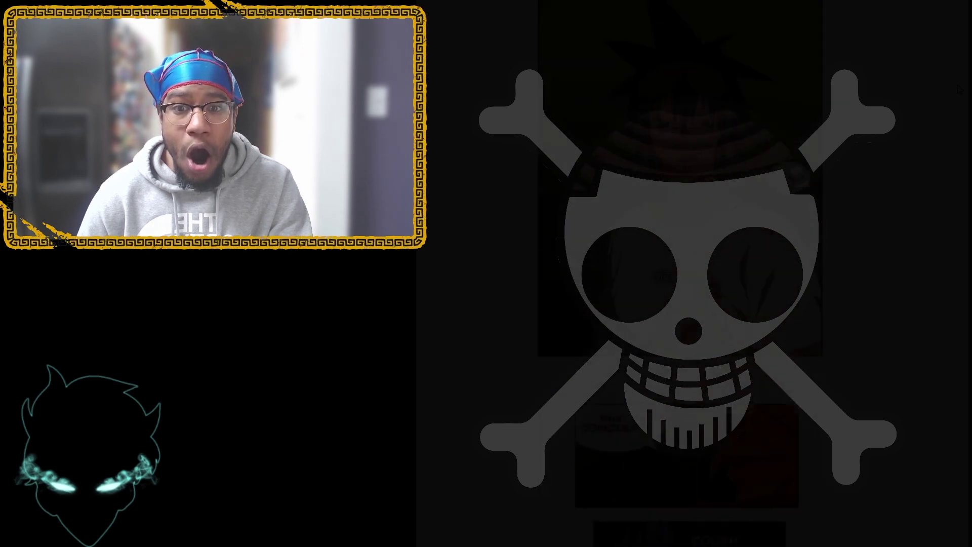
pyautogui.scroll(-5, 684, 274)
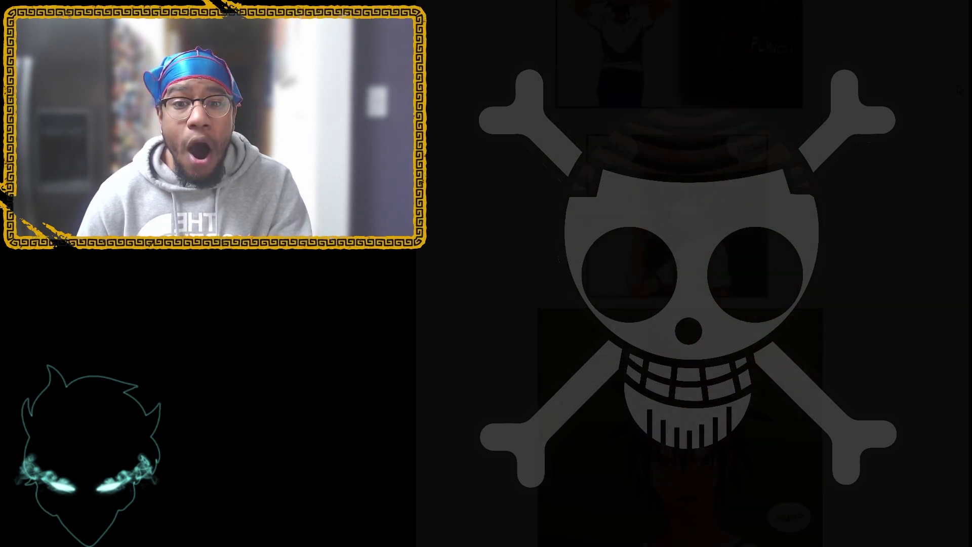
pyautogui.scroll(-5, 684, 273)
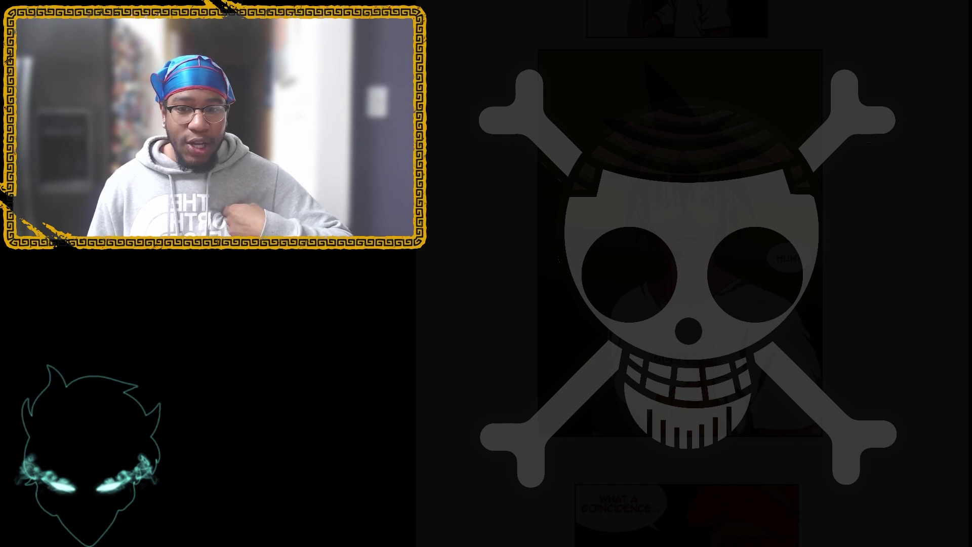
pyautogui.scroll(-5, 684, 273)
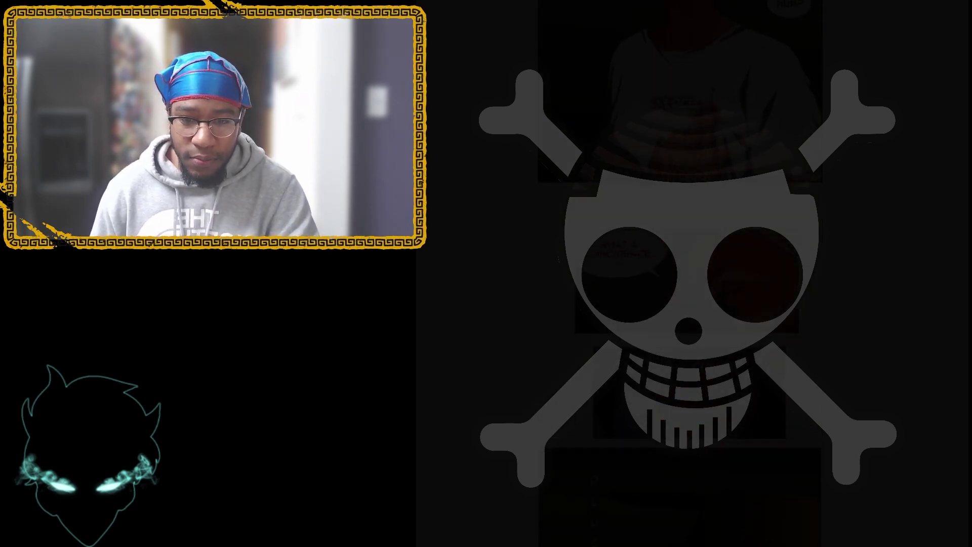
pyautogui.scroll(-5, 684, 274)
pyautogui.scroll(-5, 683, 273)
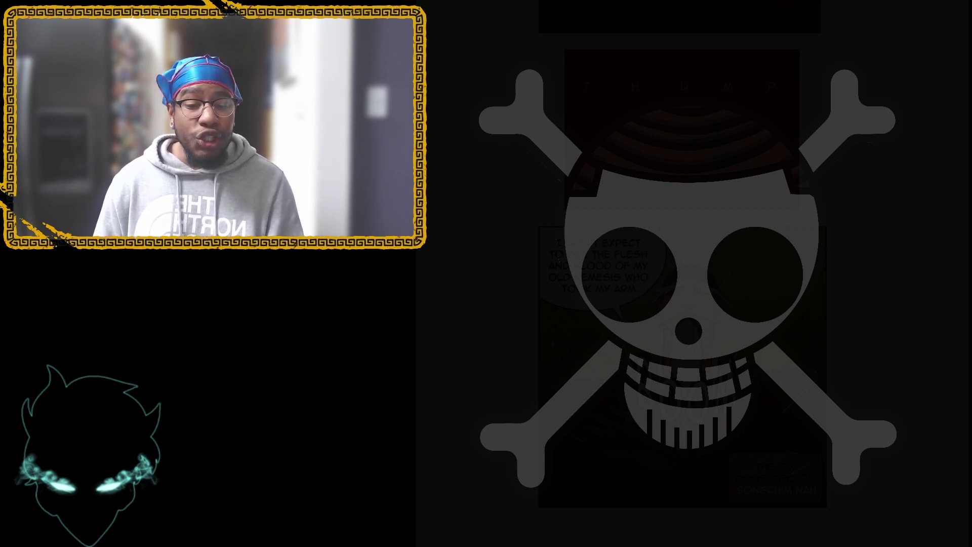
pyautogui.scroll(-5, 683, 303)
pyautogui.scroll(-5, 682, 304)
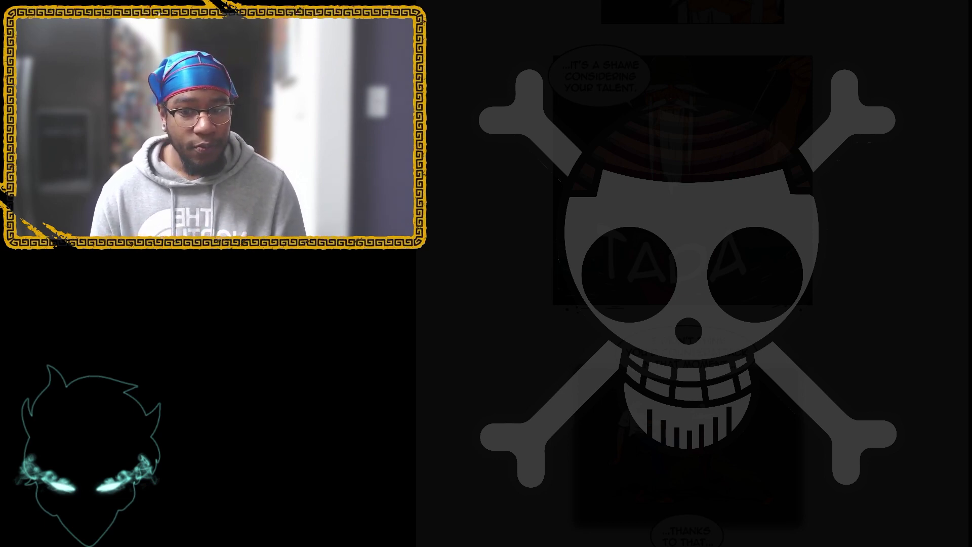
pyautogui.scroll(-3, 684, 273)
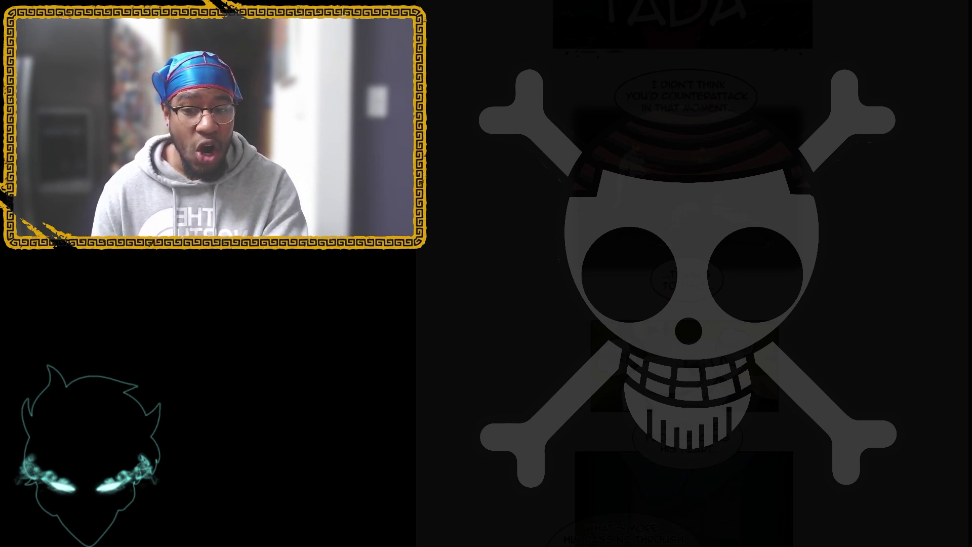
pyautogui.scroll(-5, 683, 273)
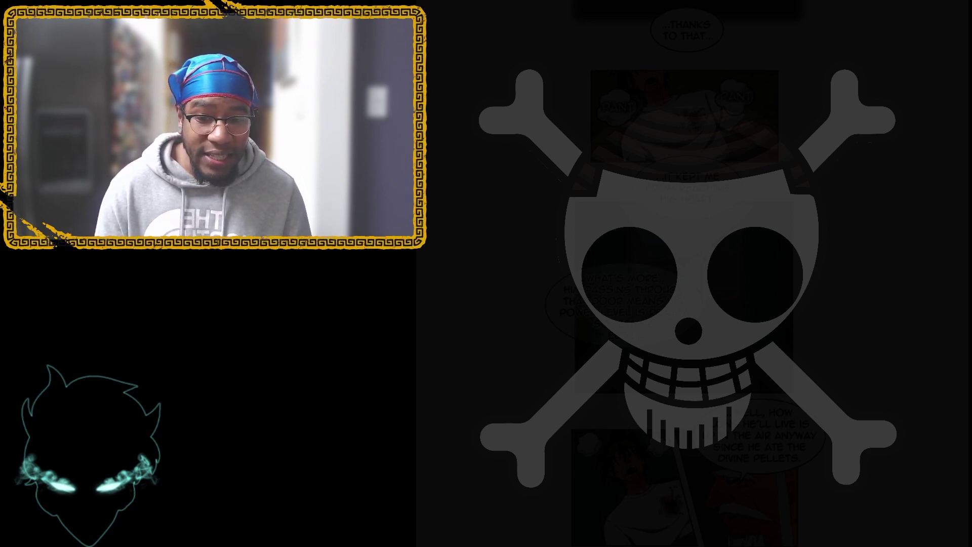
pyautogui.scroll(-5, 683, 274)
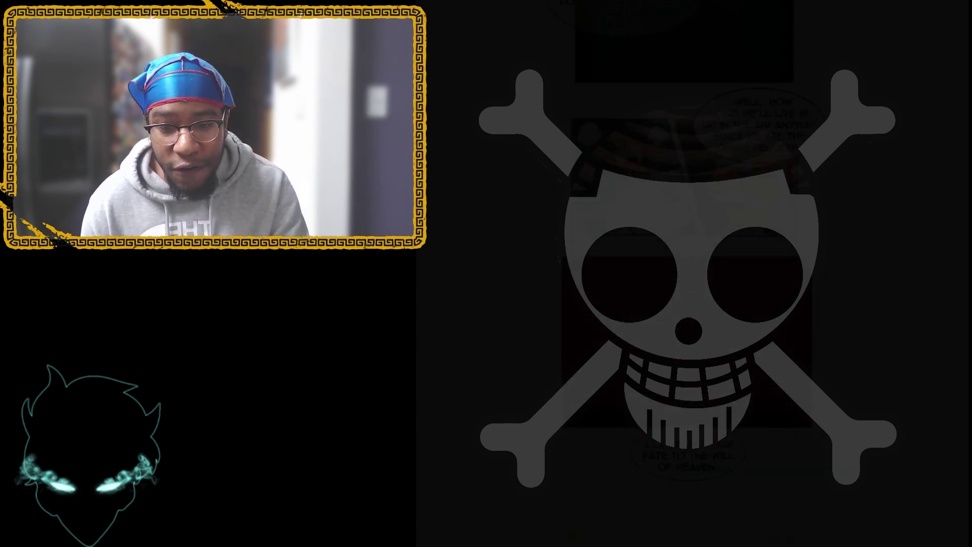
pyautogui.scroll(-5, 684, 274)
pyautogui.scroll(-3, 683, 273)
pyautogui.scroll(-5, 683, 274)
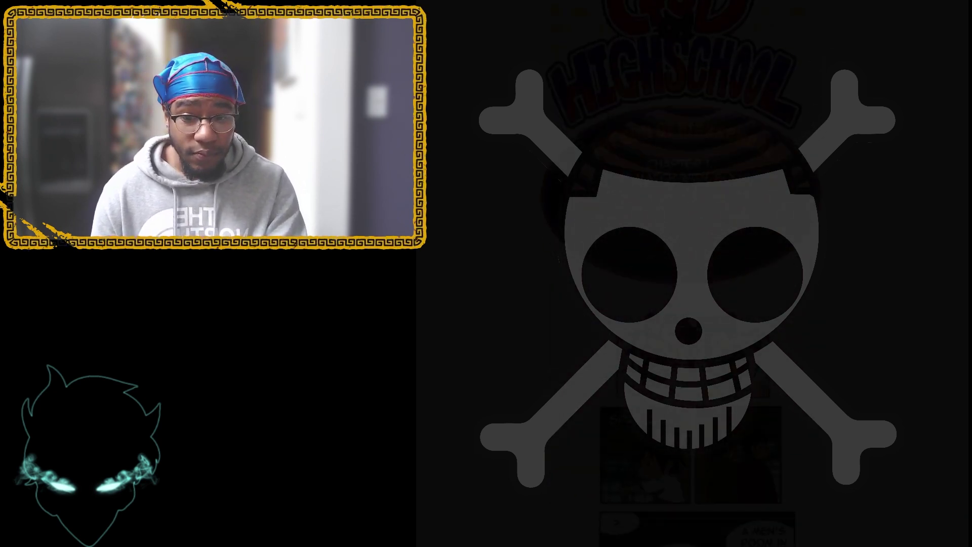
pyautogui.scroll(-5, 684, 274)
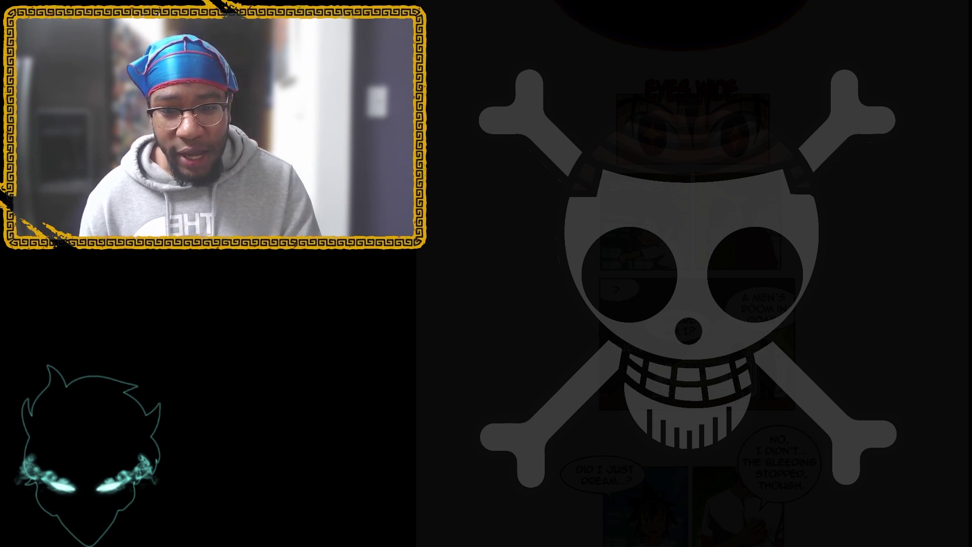
pyautogui.scroll(-5, 691, 273)
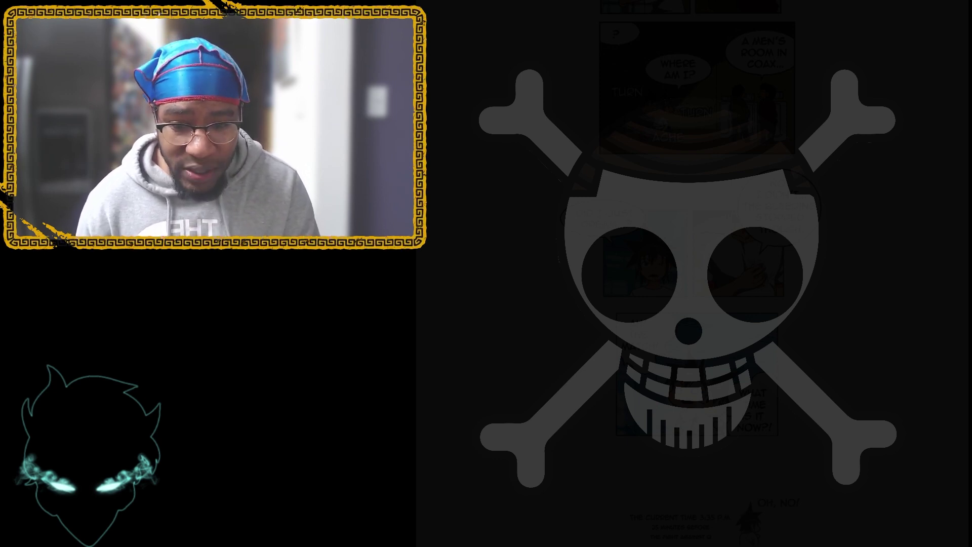
pyautogui.scroll(-5, 691, 273)
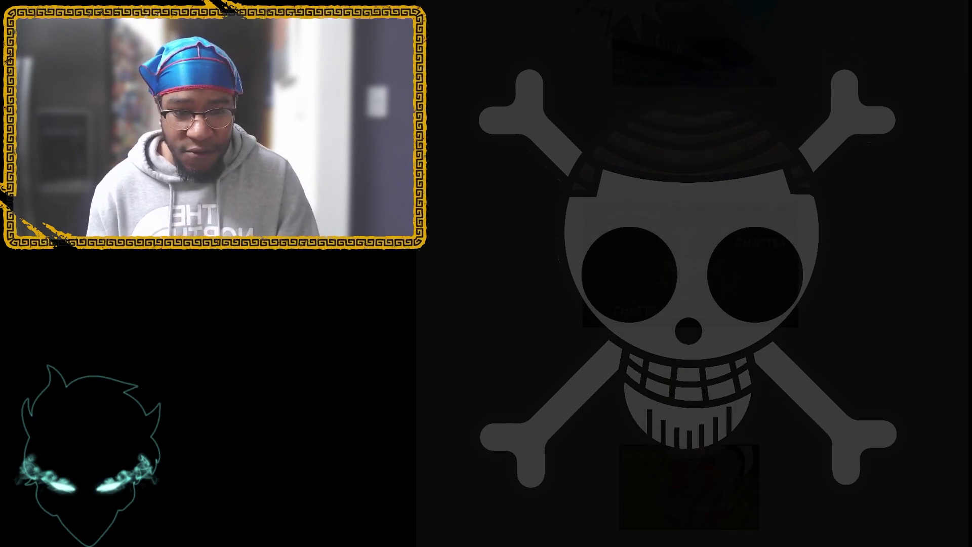
pyautogui.scroll(-5, 691, 273)
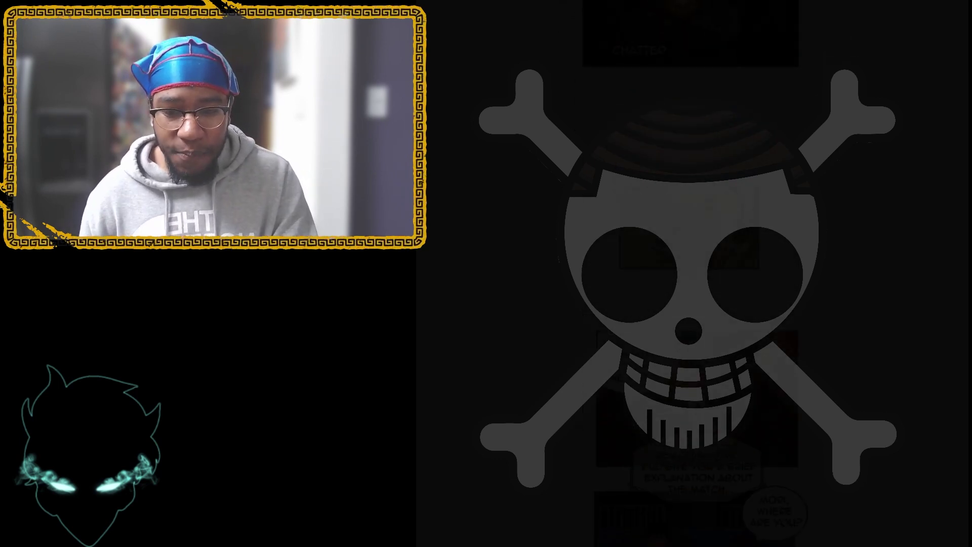
pyautogui.scroll(-5, 690, 274)
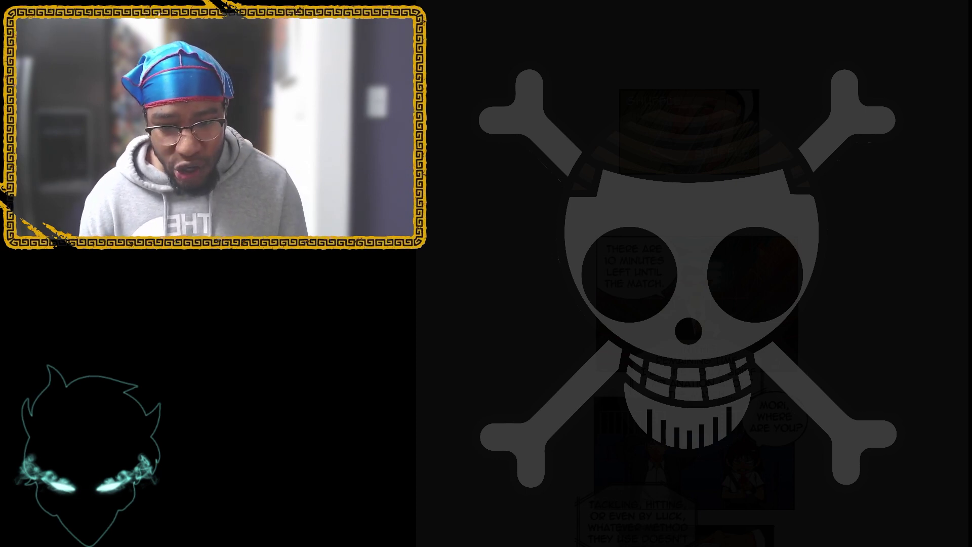
pyautogui.scroll(-3, 696, 305)
pyautogui.scroll(-2, 697, 304)
pyautogui.scroll(1, 697, 304)
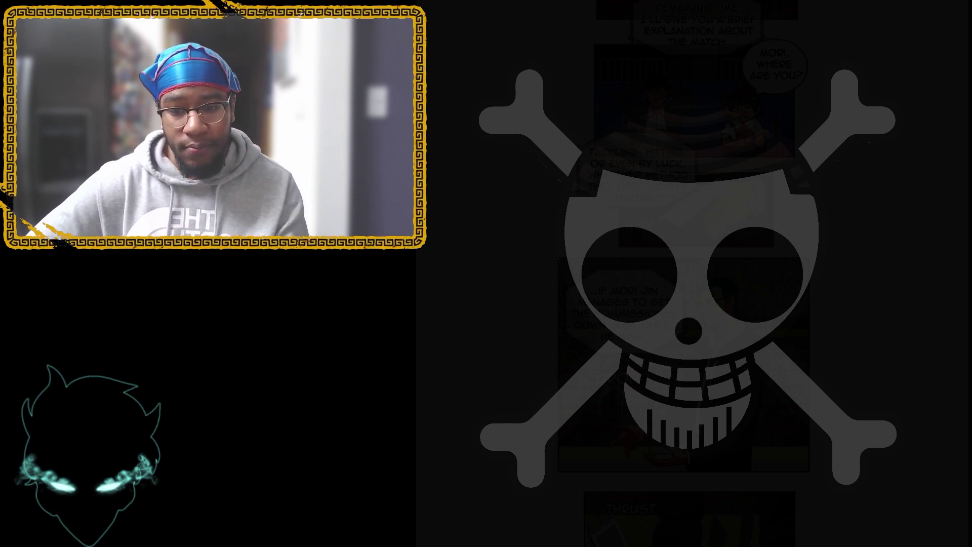
pyautogui.scroll(-2, 690, 305)
pyautogui.scroll(-3, 691, 304)
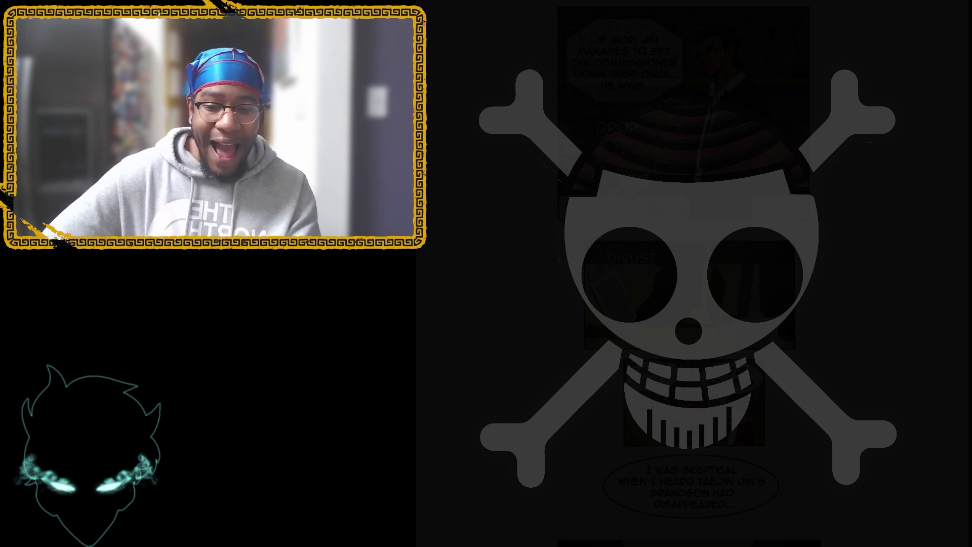
pyautogui.scroll(-5, 683, 274)
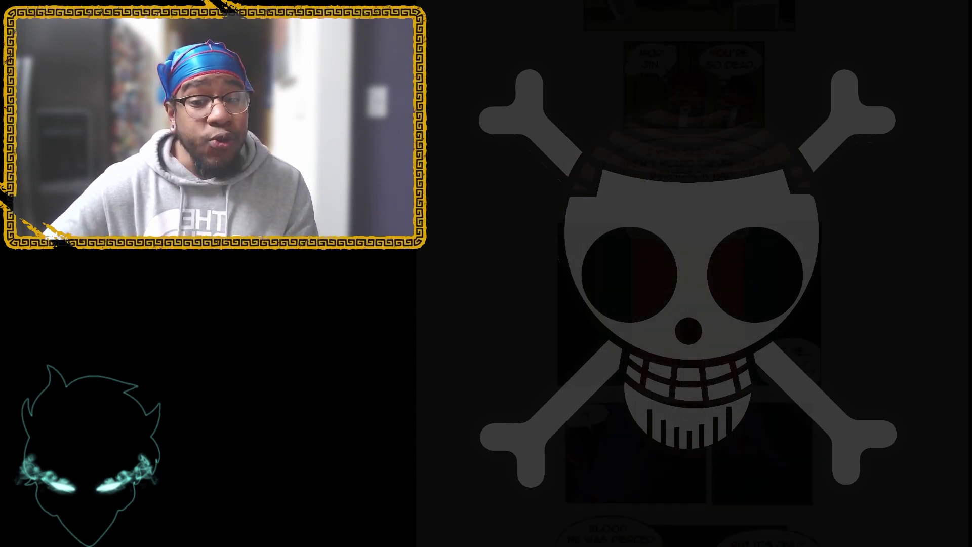
pyautogui.scroll(-5, 684, 304)
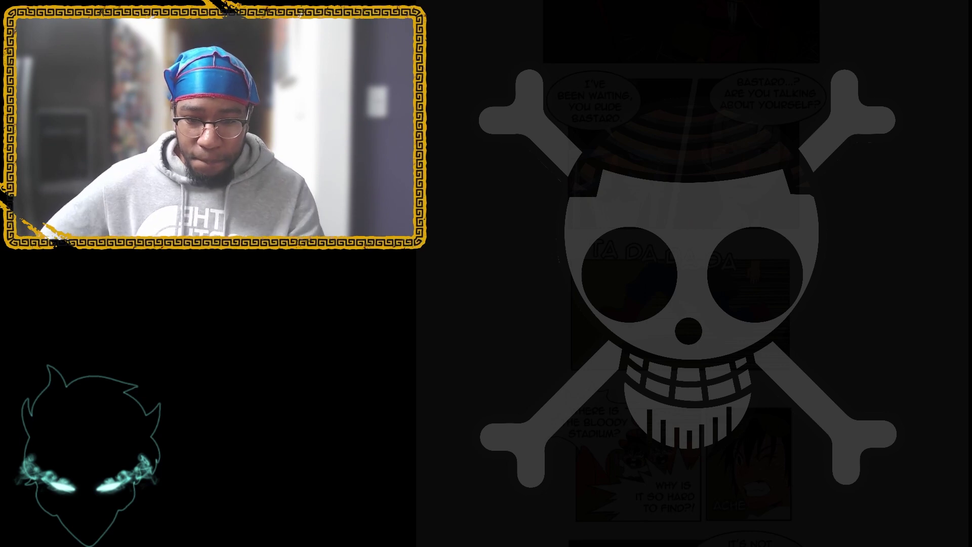
pyautogui.scroll(-4, 684, 304)
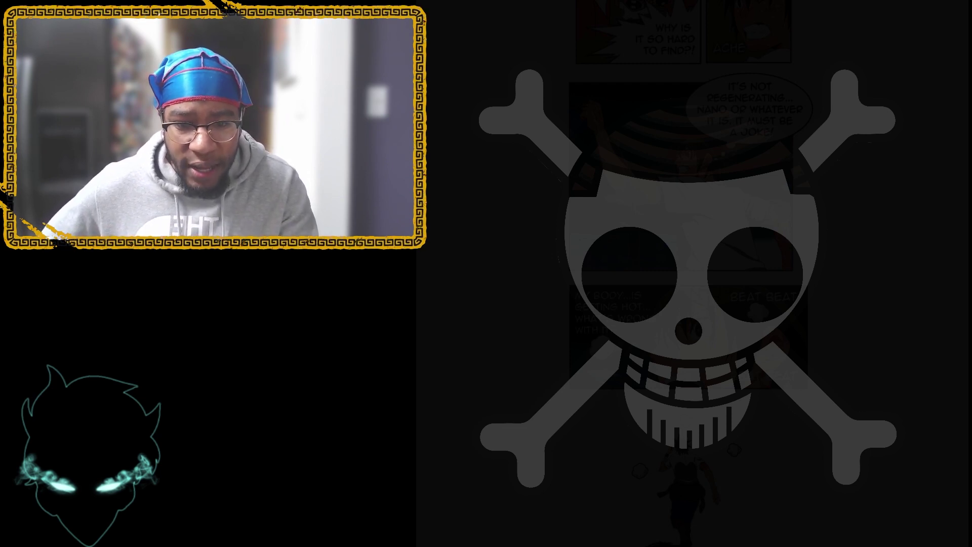
pyautogui.scroll(-5, 683, 304)
pyautogui.scroll(-5, 683, 304)
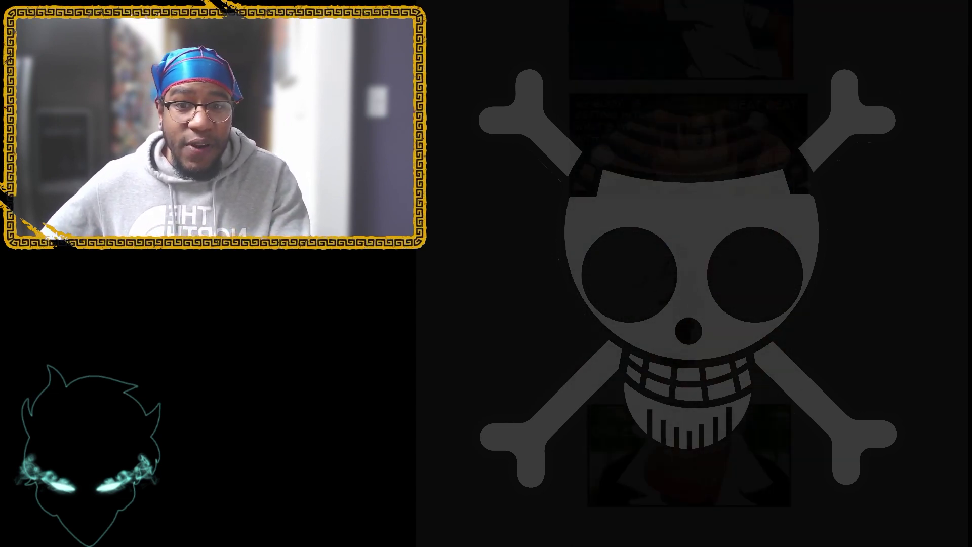
pyautogui.scroll(-5, 684, 304)
pyautogui.scroll(-3, 683, 304)
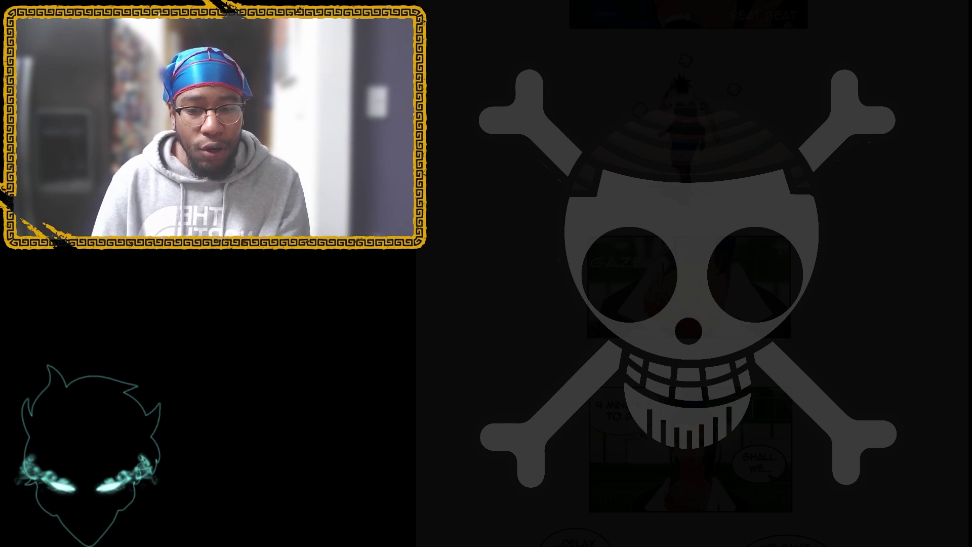
pyautogui.scroll(-5, 684, 303)
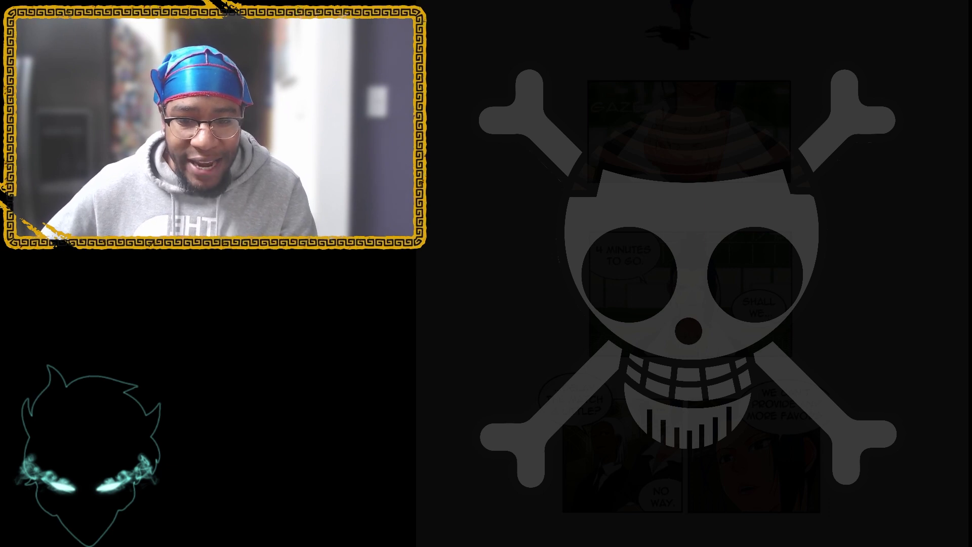
pyautogui.scroll(-4, 683, 303)
pyautogui.scroll(-4, 683, 304)
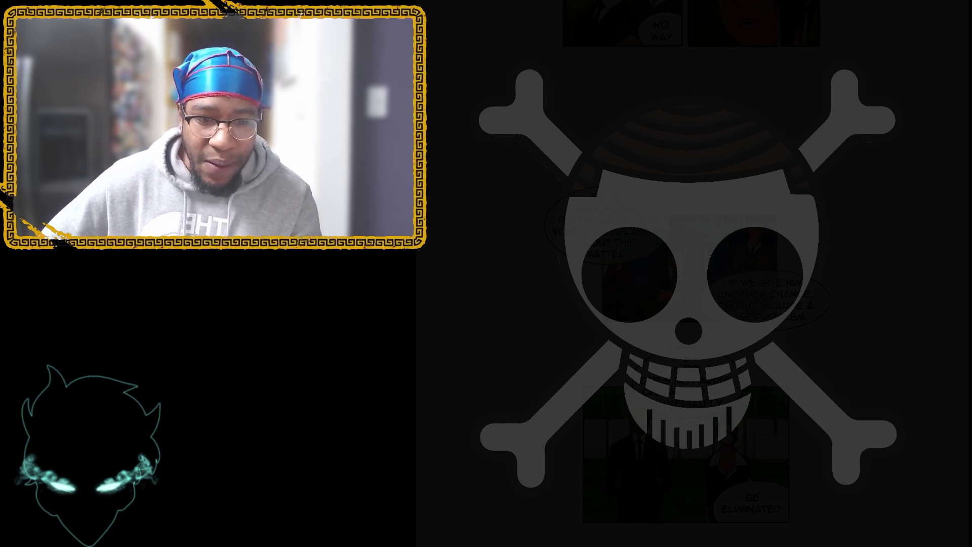
pyautogui.scroll(-5, 686, 274)
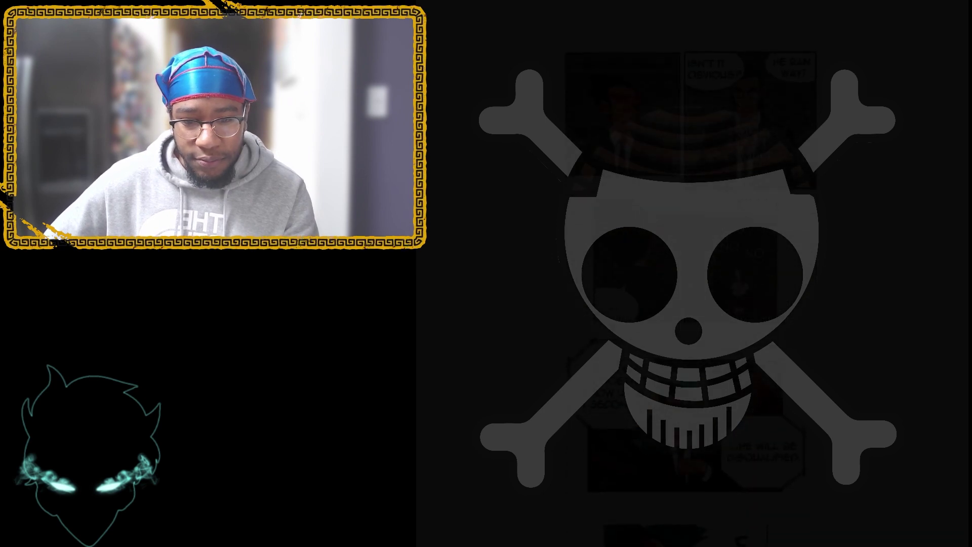
pyautogui.scroll(-2, 686, 274)
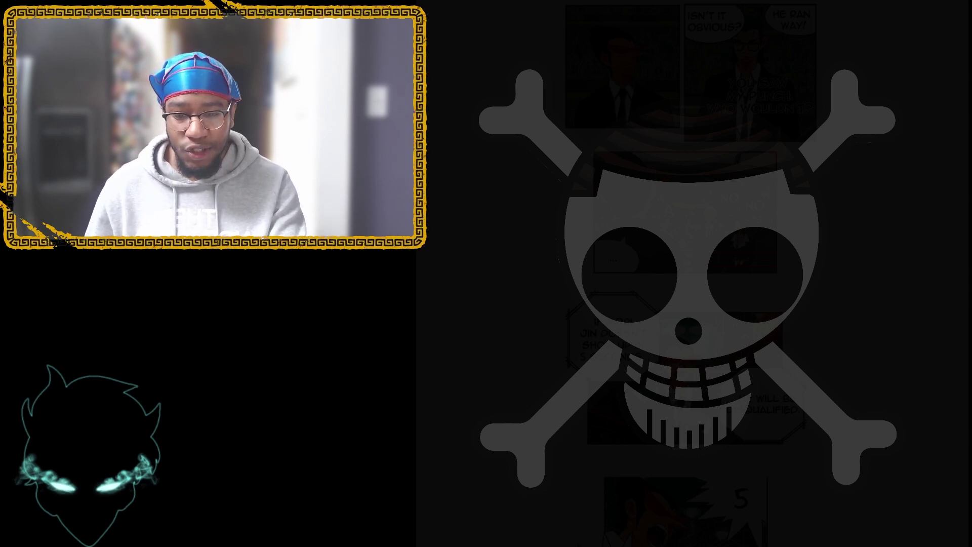
pyautogui.scroll(-5, 687, 274)
pyautogui.scroll(-4, 687, 274)
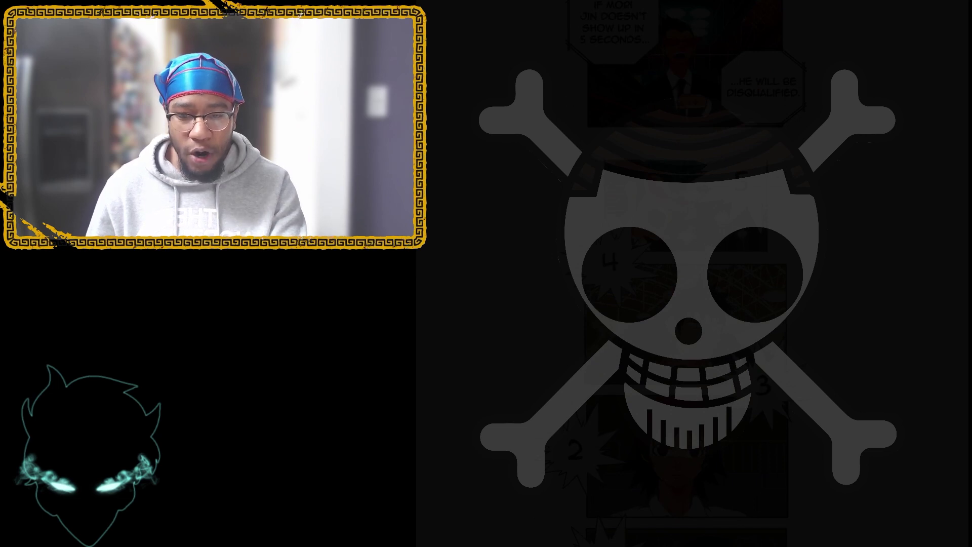
pyautogui.scroll(-4, 687, 273)
pyautogui.scroll(-4, 688, 273)
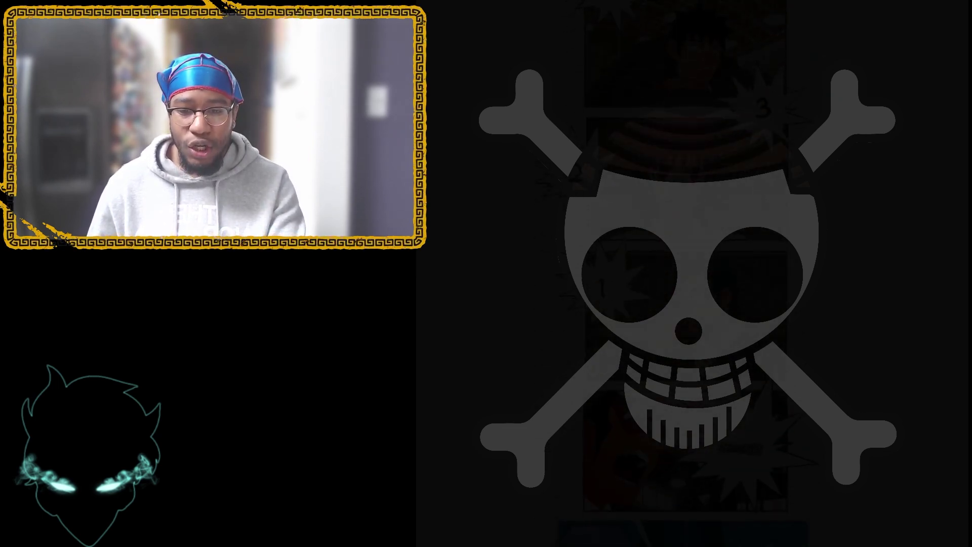
pyautogui.scroll(-4, 686, 273)
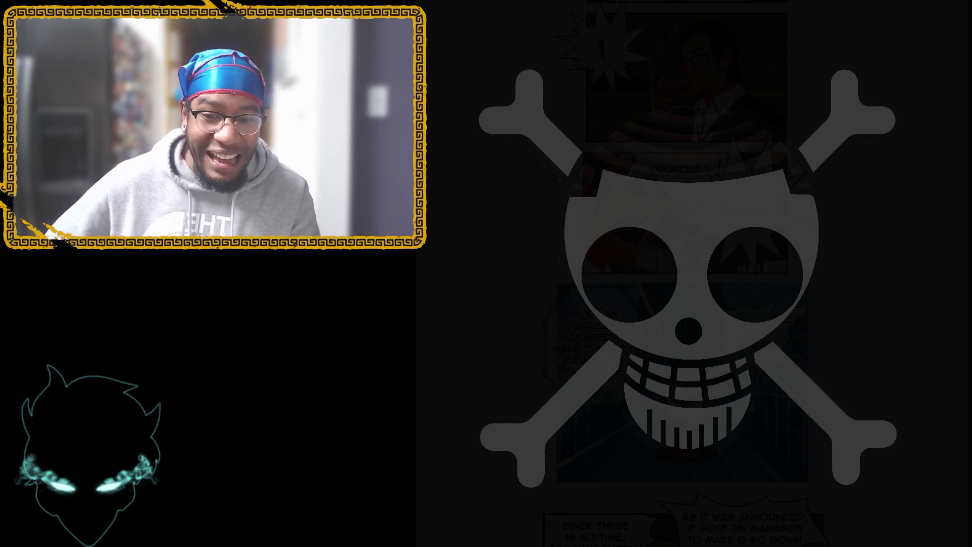
pyautogui.scroll(-3, 683, 274)
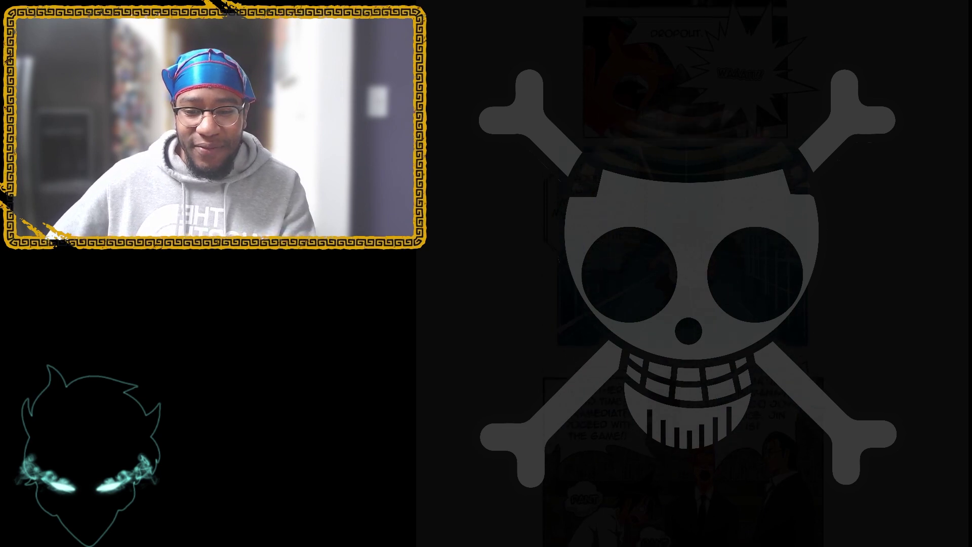
pyautogui.scroll(-3, 683, 274)
pyautogui.scroll(-3, 684, 273)
pyautogui.scroll(-2, 683, 273)
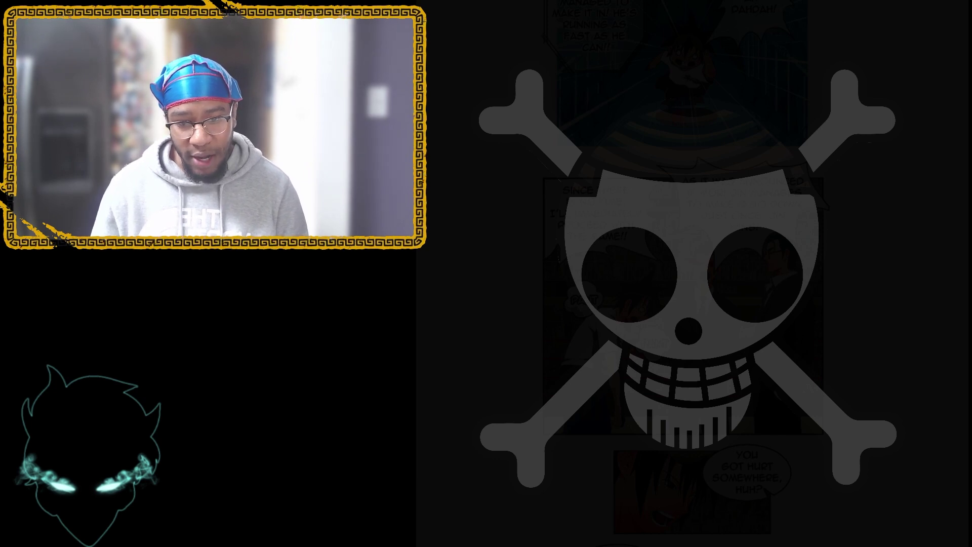
pyautogui.scroll(-5, 683, 303)
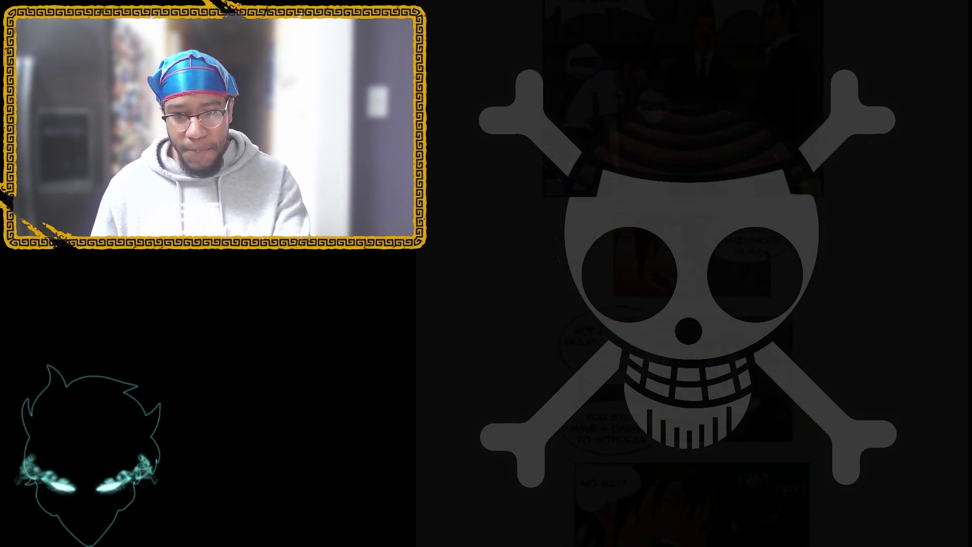
pyautogui.scroll(-3, 684, 304)
pyautogui.scroll(-3, 683, 303)
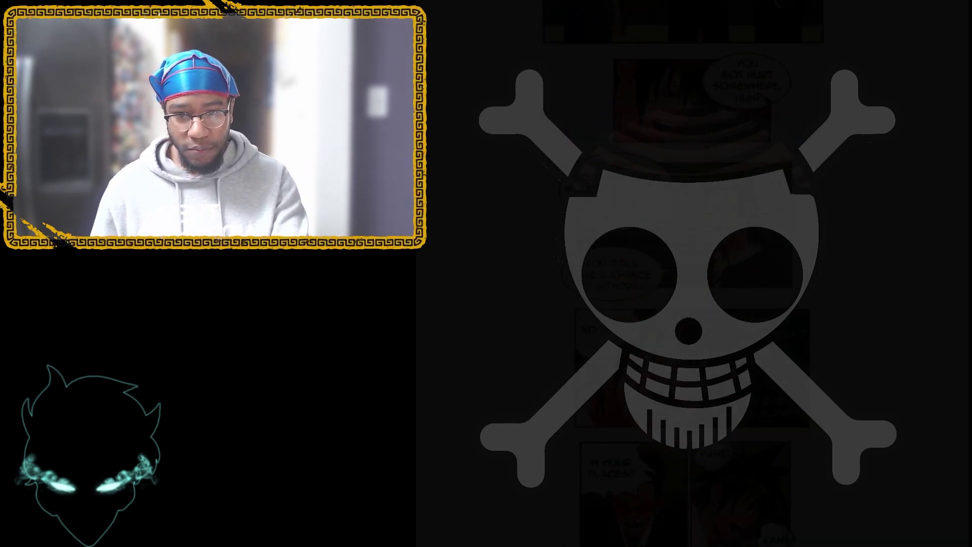
pyautogui.scroll(-1, 684, 304)
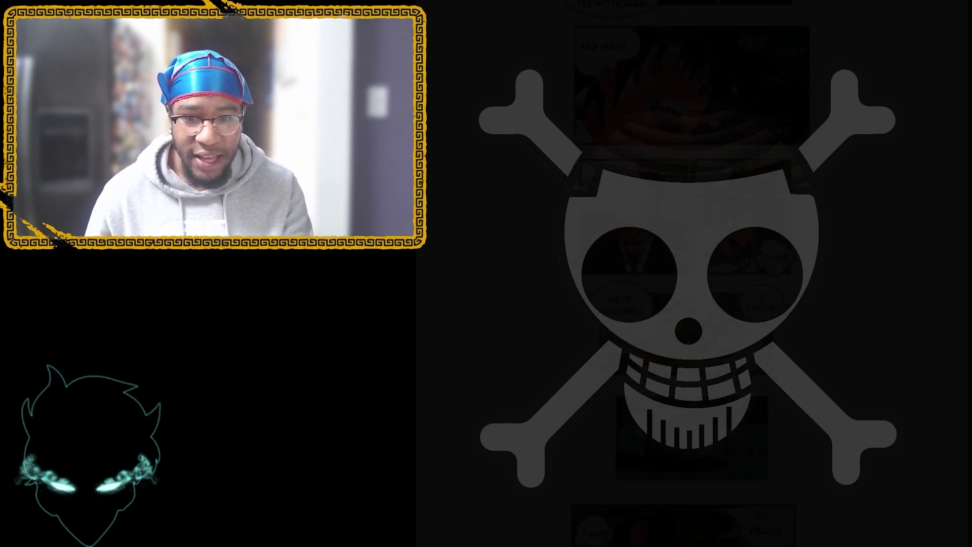
pyautogui.scroll(-5, 691, 273)
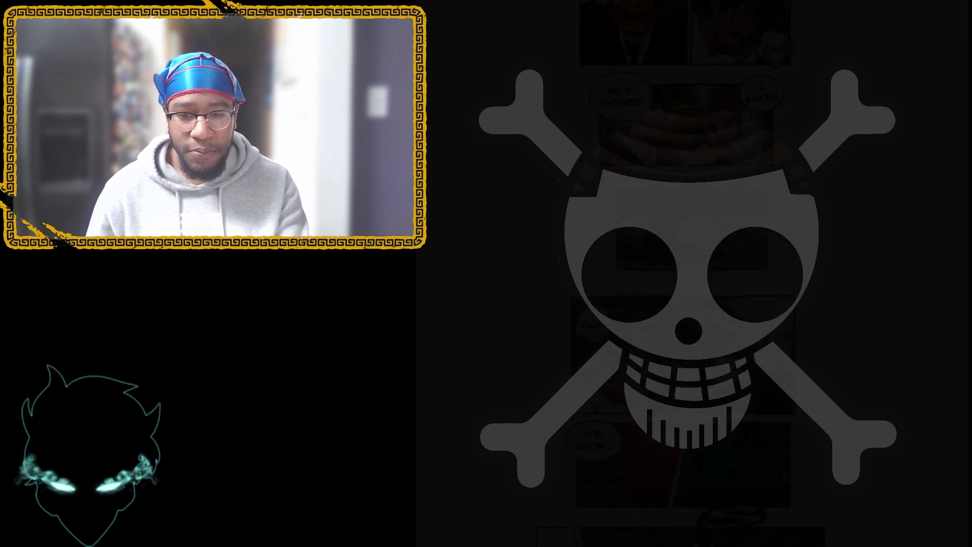
pyautogui.scroll(-5, 691, 274)
pyautogui.scroll(-5, 691, 273)
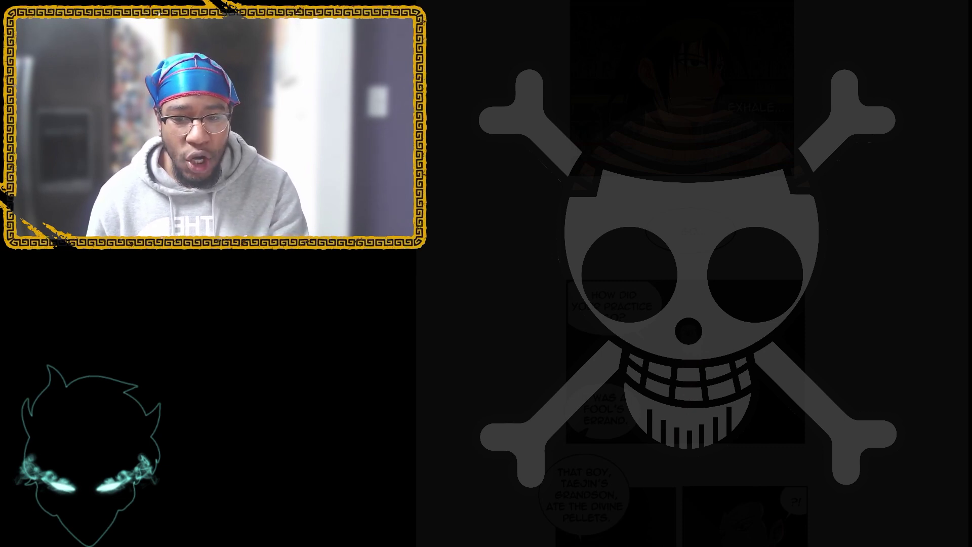
pyautogui.scroll(-3, 683, 304)
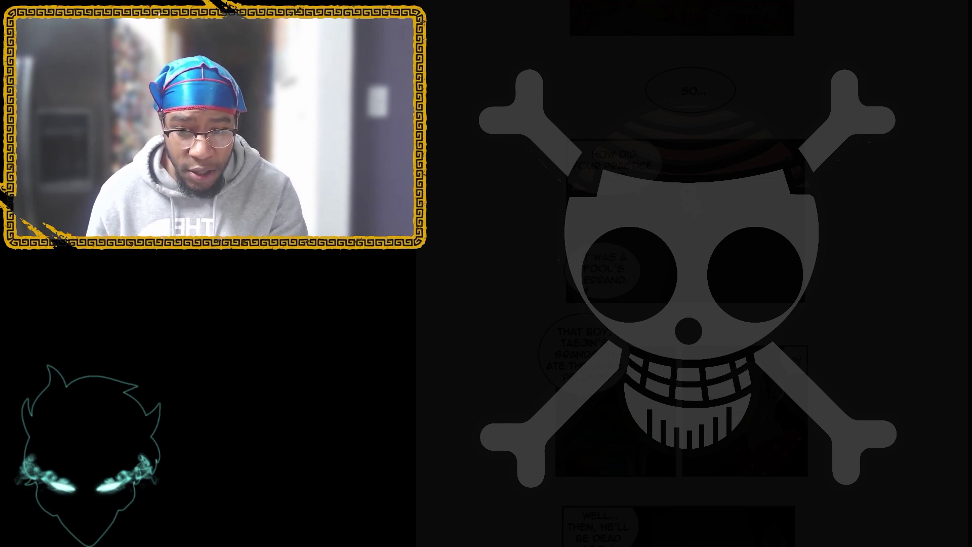
pyautogui.scroll(-3, 684, 274)
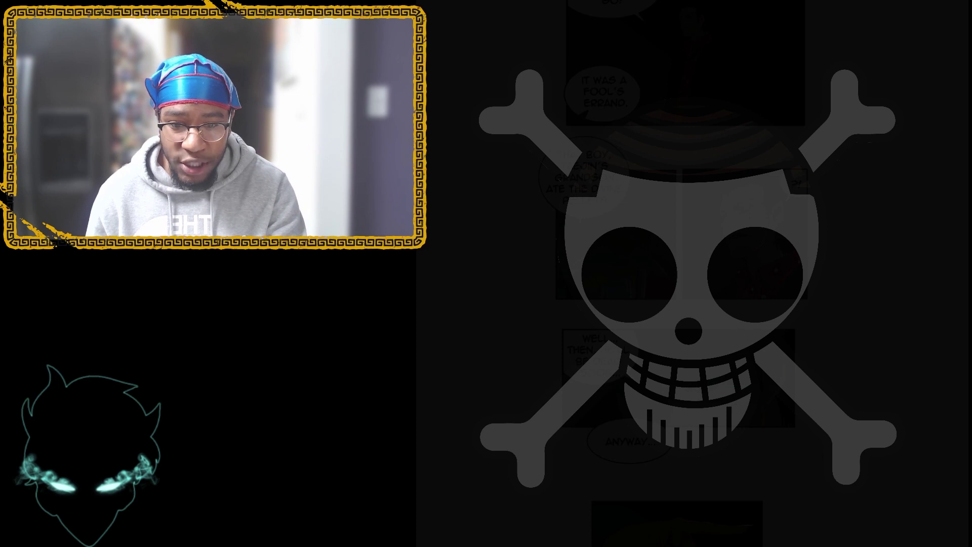
pyautogui.scroll(-3, 683, 274)
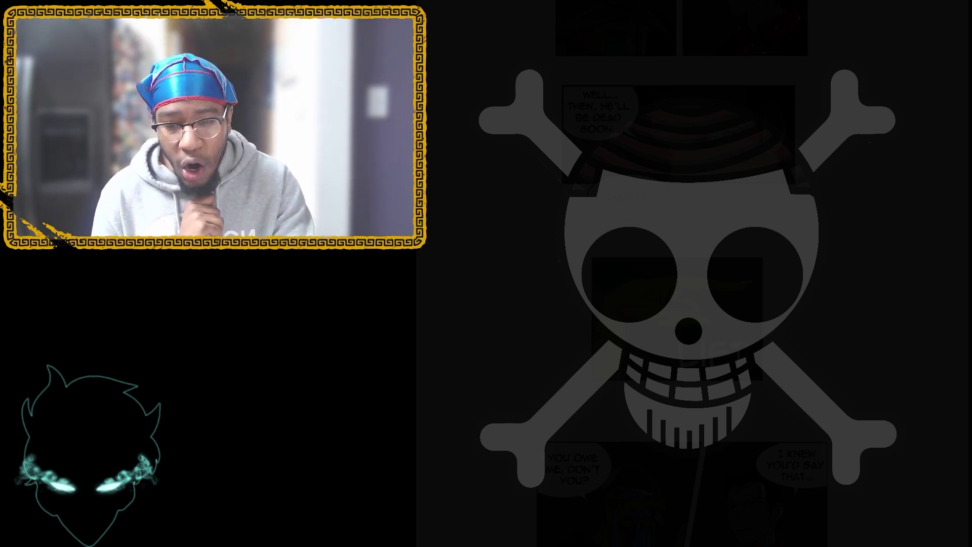
pyautogui.scroll(-3, 683, 274)
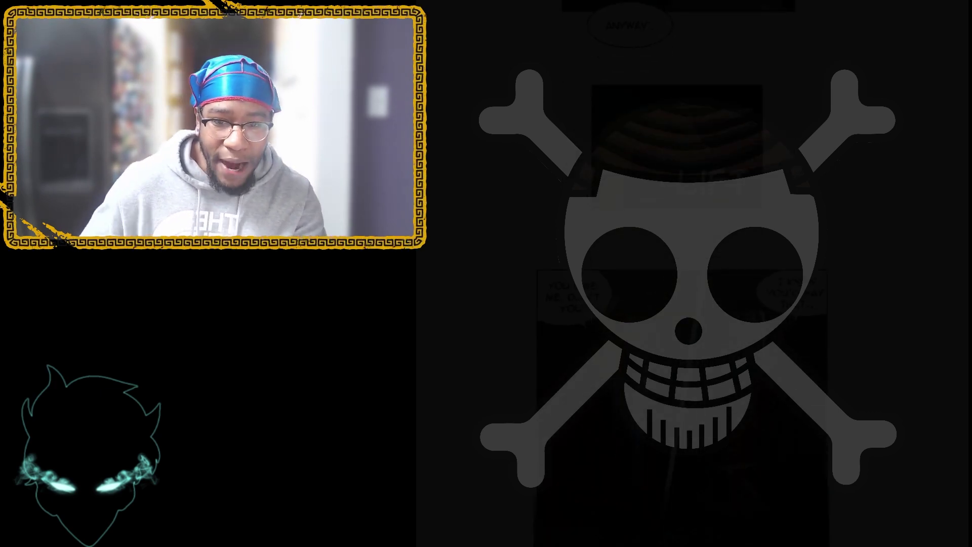
pyautogui.scroll(-5, 683, 273)
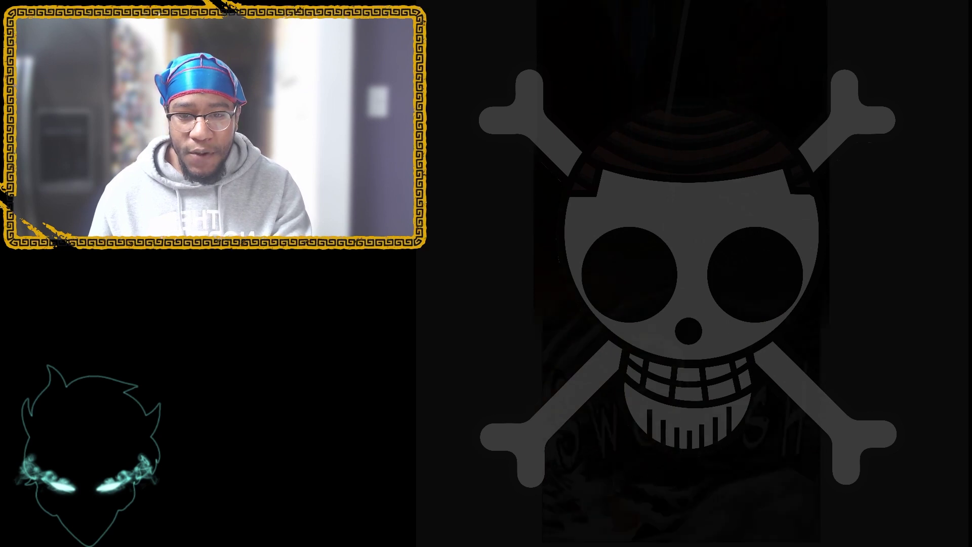
pyautogui.scroll(-1, 684, 273)
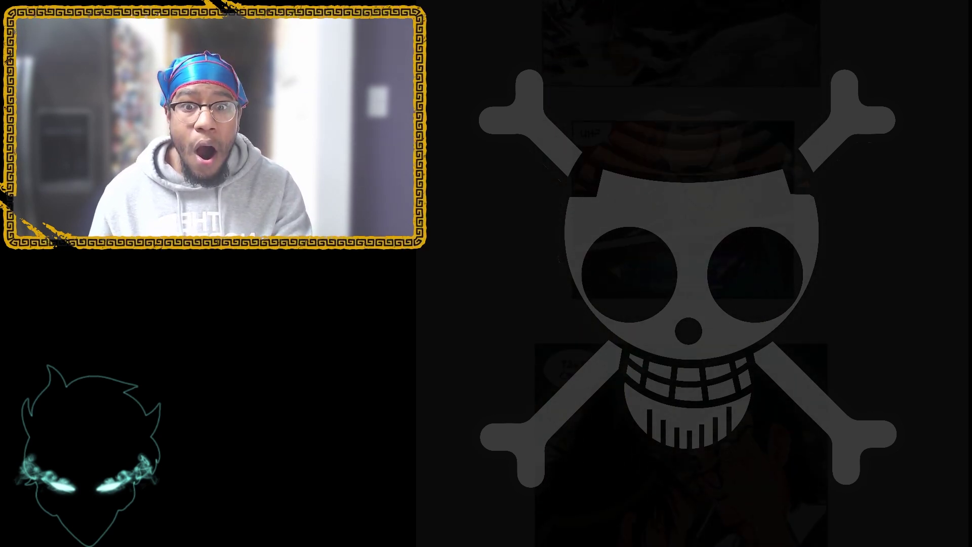
pyautogui.scroll(-5, 683, 274)
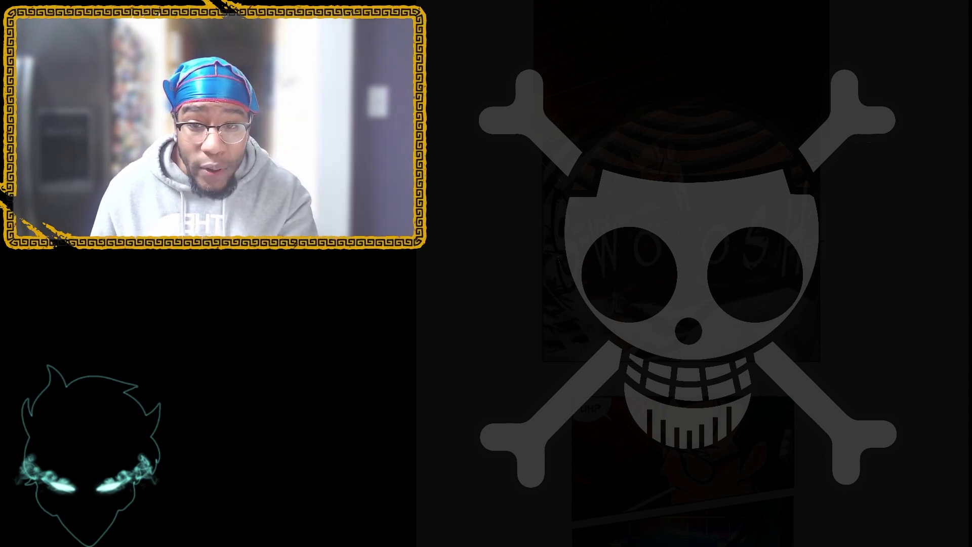
pyautogui.scroll(-5, 684, 274)
pyautogui.scroll(-5, 683, 274)
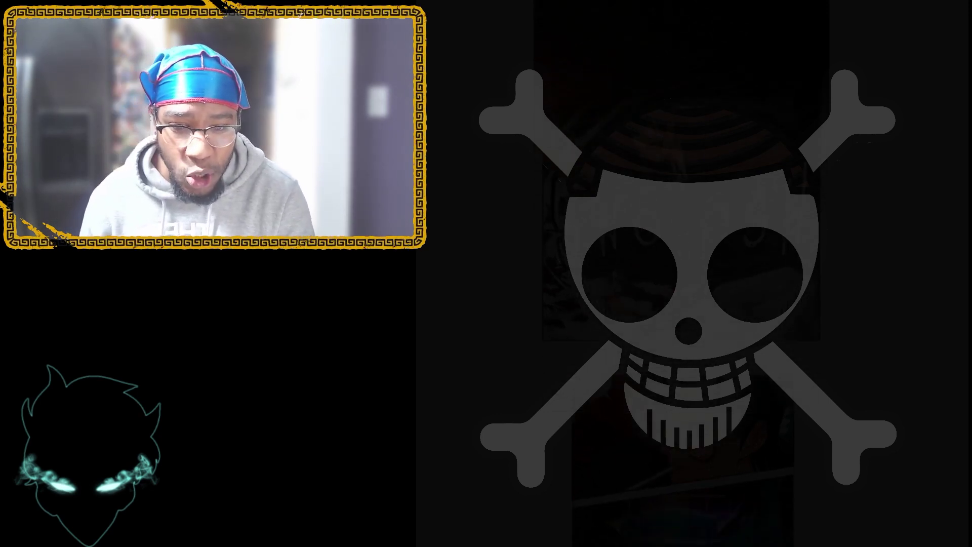
pyautogui.scroll(-5, 683, 273)
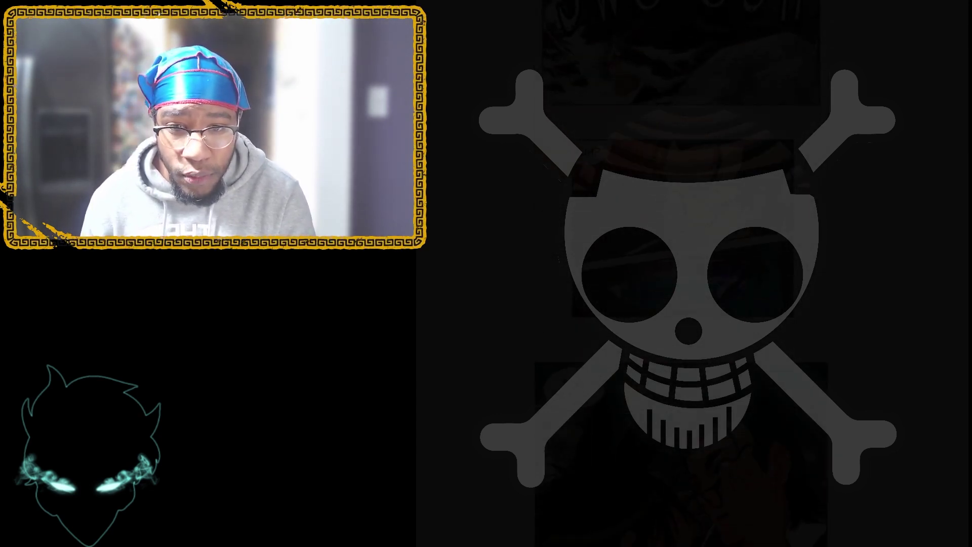
pyautogui.scroll(-5, 684, 273)
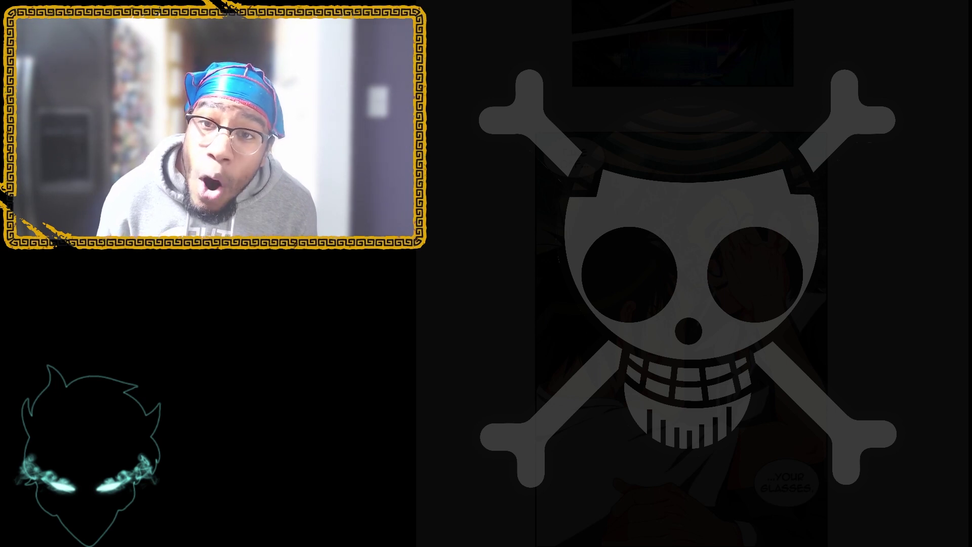
pyautogui.scroll(-3, 683, 274)
pyautogui.scroll(-3, 683, 274)
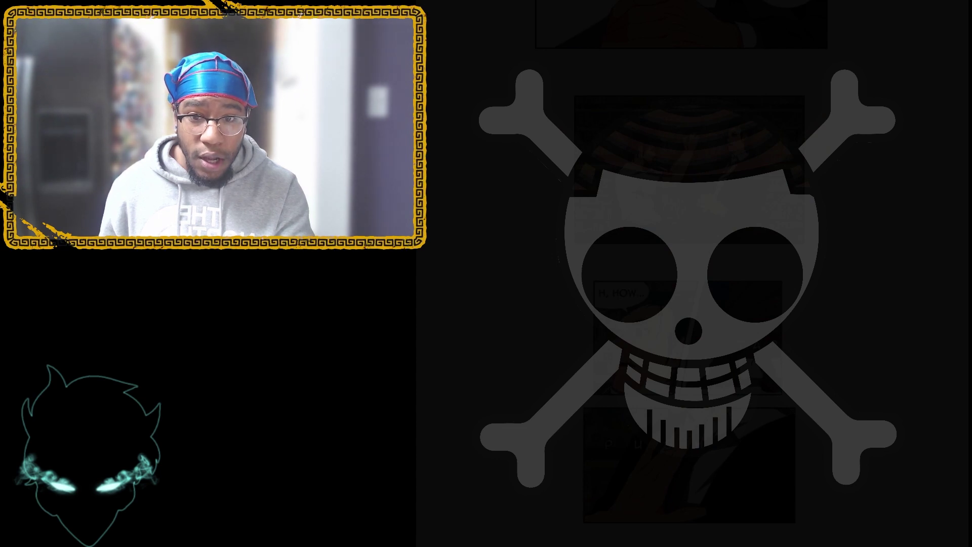
pyautogui.scroll(-4, 684, 273)
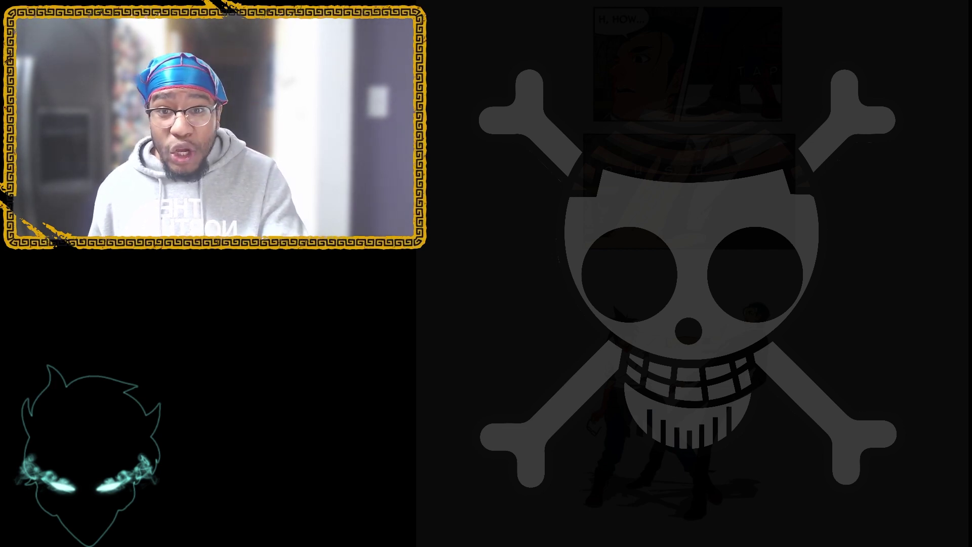
pyautogui.scroll(-4, 683, 274)
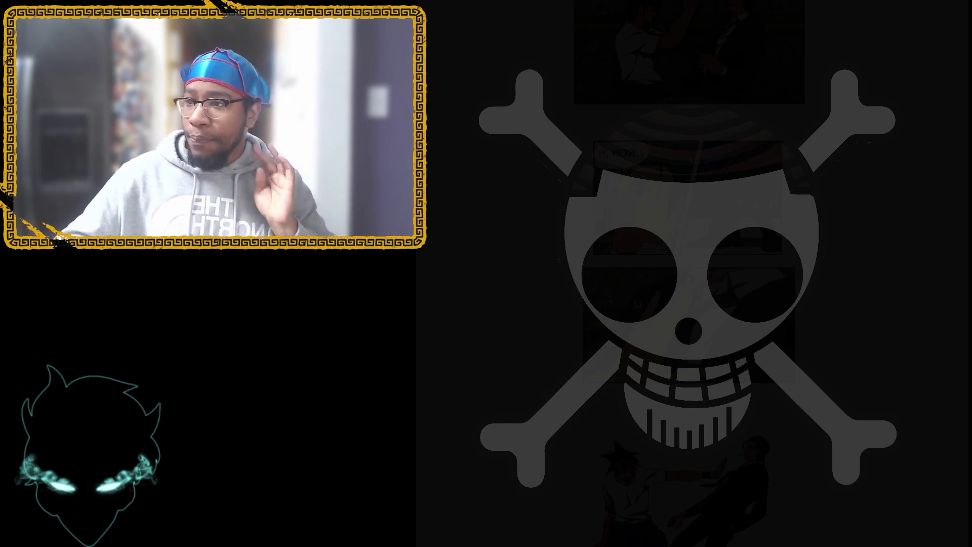
pyautogui.scroll(-3, 683, 304)
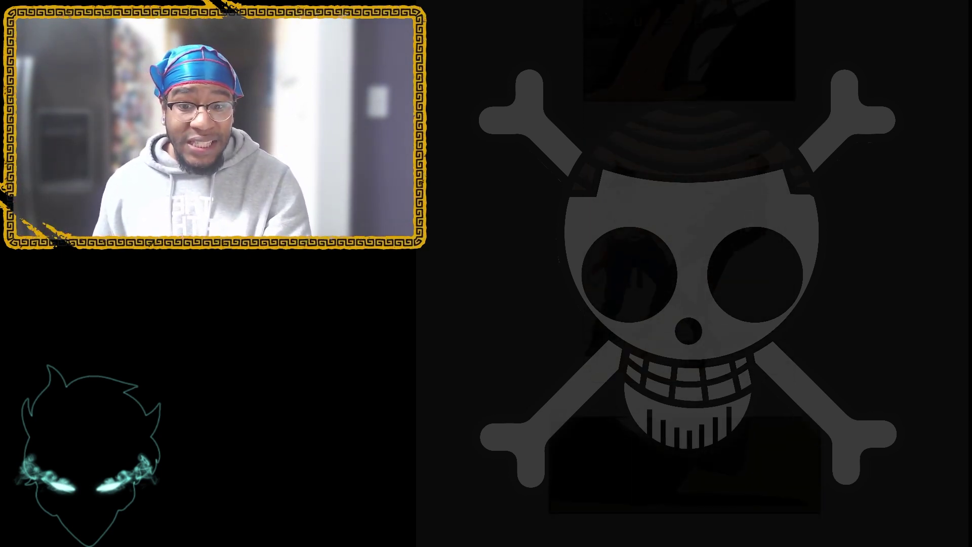
pyautogui.scroll(-3, 683, 304)
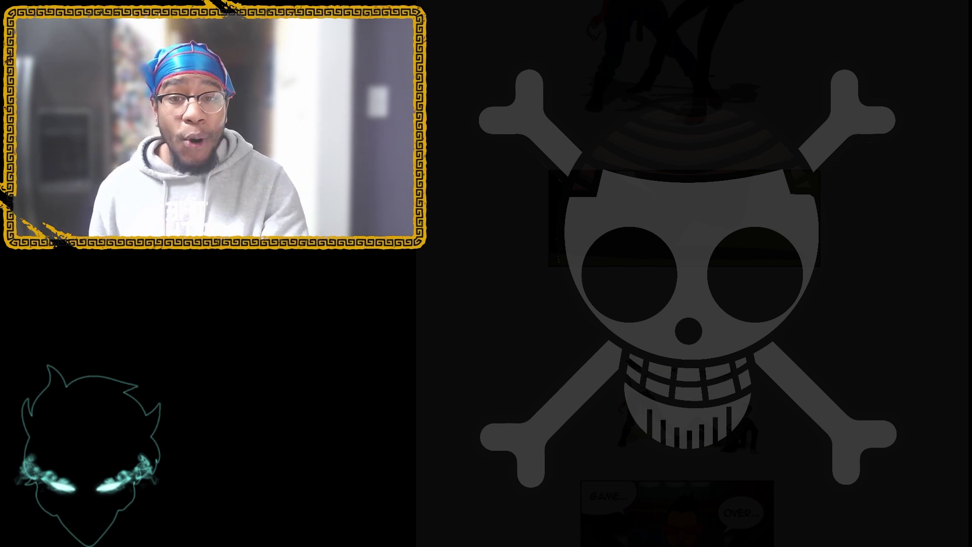
pyautogui.scroll(-3, 683, 304)
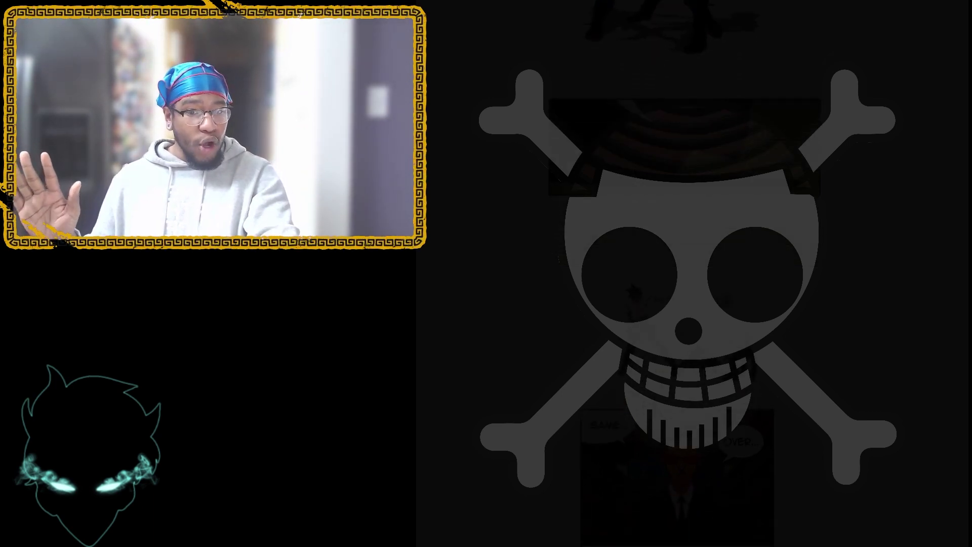
pyautogui.scroll(-3, 683, 304)
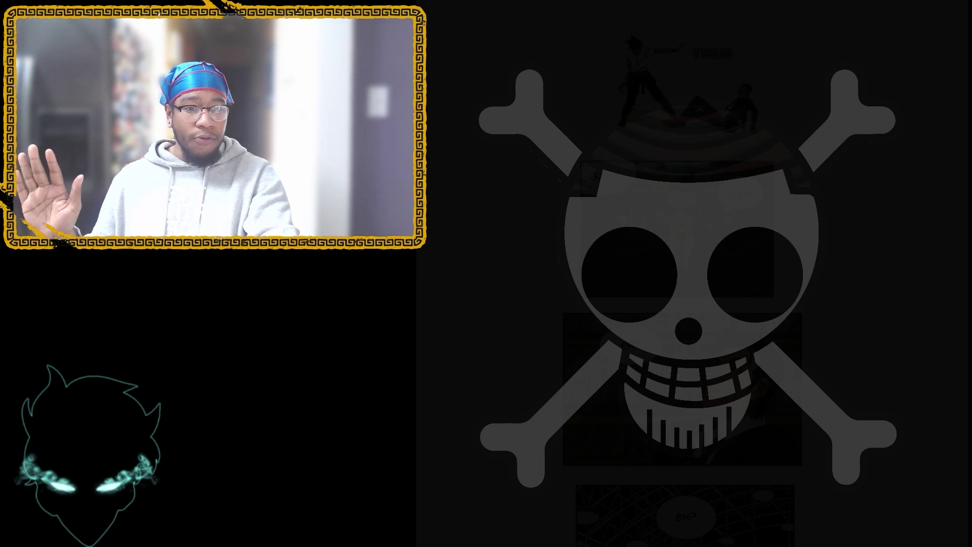
pyautogui.scroll(-3, 683, 305)
pyautogui.scroll(-3, 683, 304)
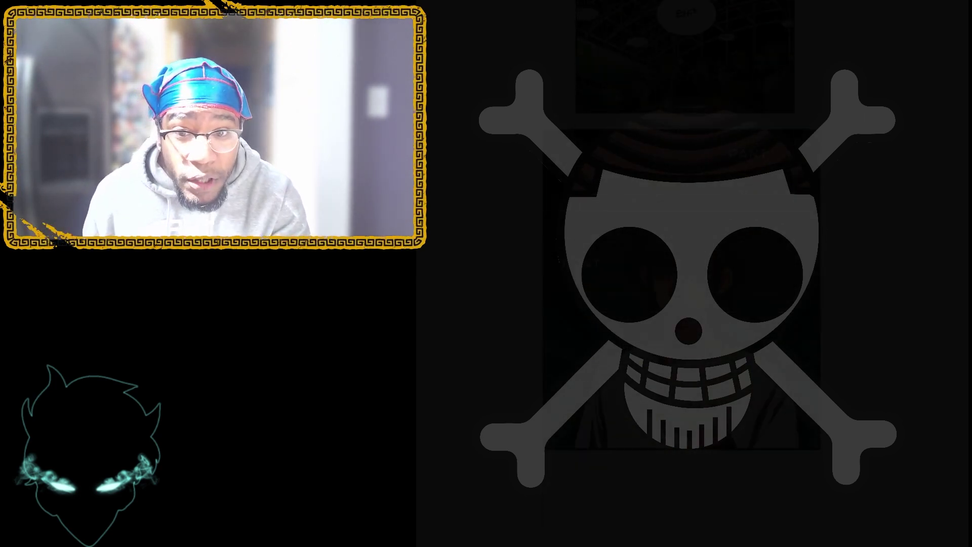
pyautogui.scroll(-3, 683, 304)
pyautogui.scroll(-3, 683, 304)
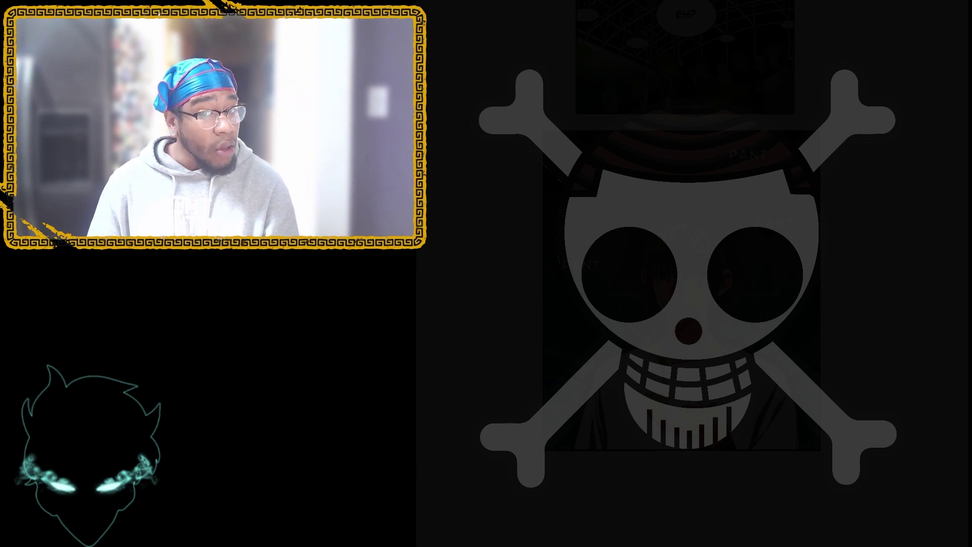
pyautogui.scroll(-3, 683, 304)
pyautogui.scroll(-3, 683, 304)
pyautogui.scroll(-3, 683, 304)
pyautogui.scroll(-2, 684, 304)
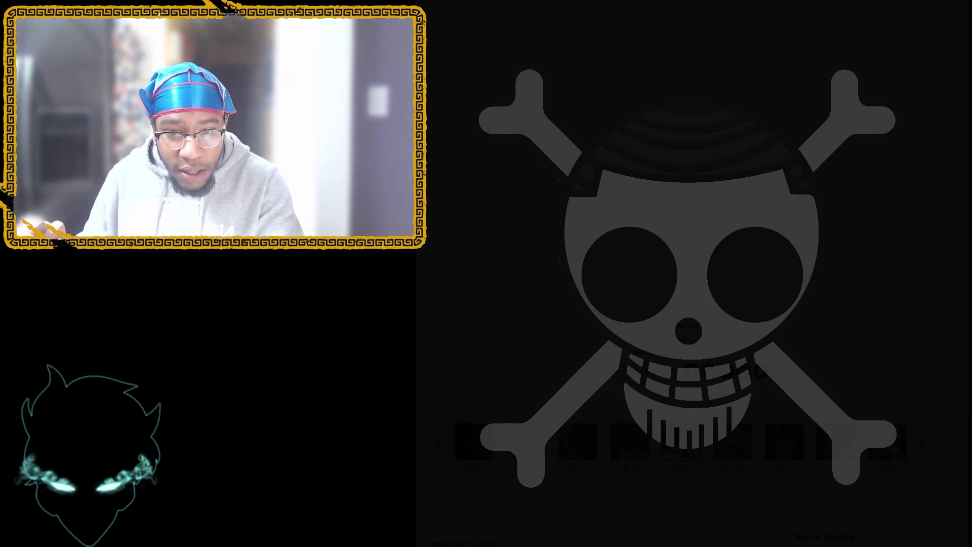
pyautogui.click(630, 442)
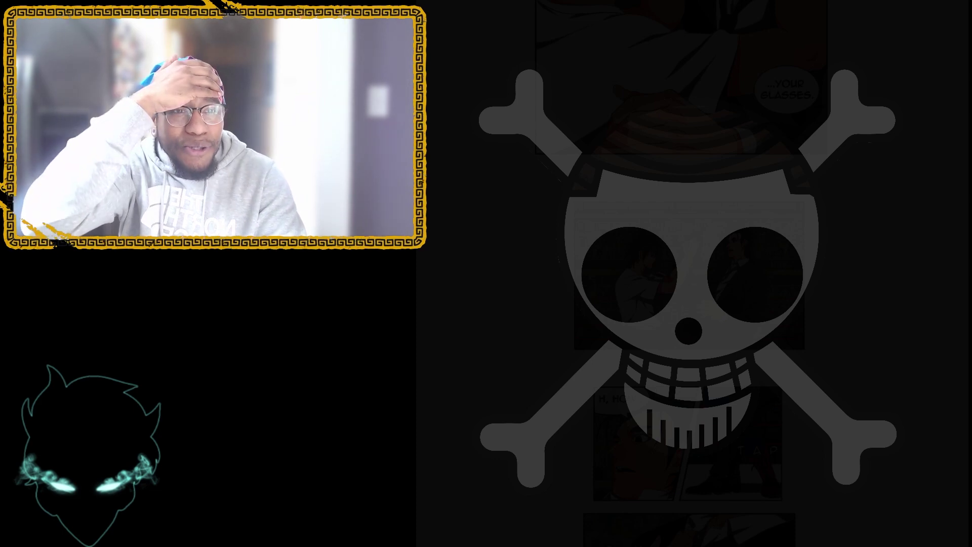
pyautogui.scroll(-5, 683, 273)
pyautogui.scroll(-3, 684, 274)
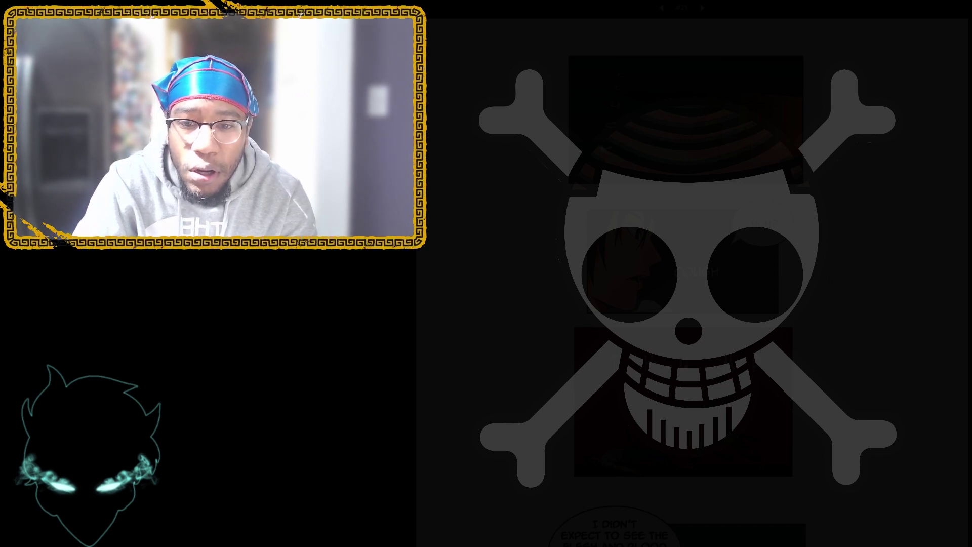
pyautogui.scroll(-5, 683, 304)
pyautogui.scroll(-5, 683, 303)
pyautogui.scroll(-5, 684, 303)
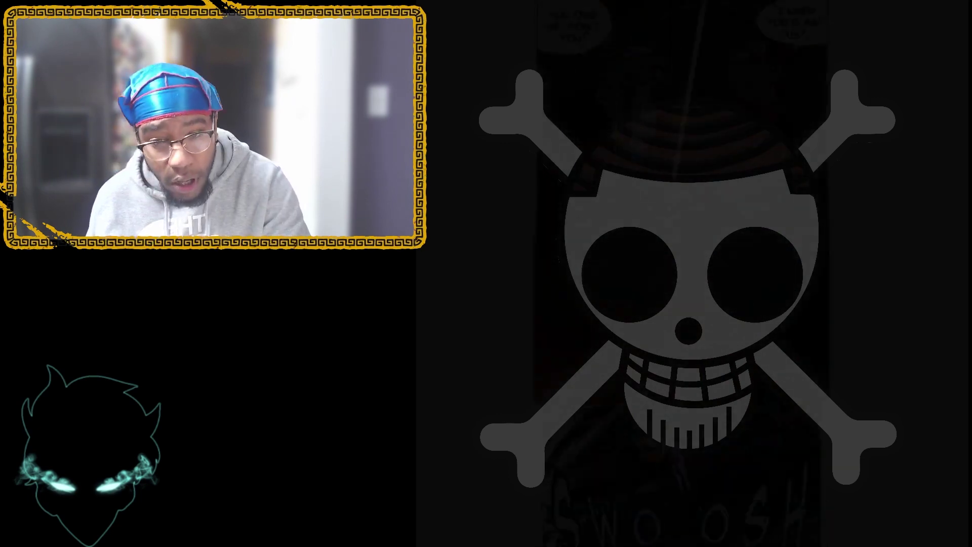
pyautogui.scroll(-5, 683, 305)
pyautogui.scroll(-5, 683, 303)
pyautogui.scroll(-5, 684, 304)
pyautogui.scroll(-5, 684, 304)
pyautogui.scroll(-5, 684, 303)
pyautogui.scroll(-5, 684, 304)
pyautogui.scroll(-5, 683, 305)
pyautogui.scroll(-5, 683, 304)
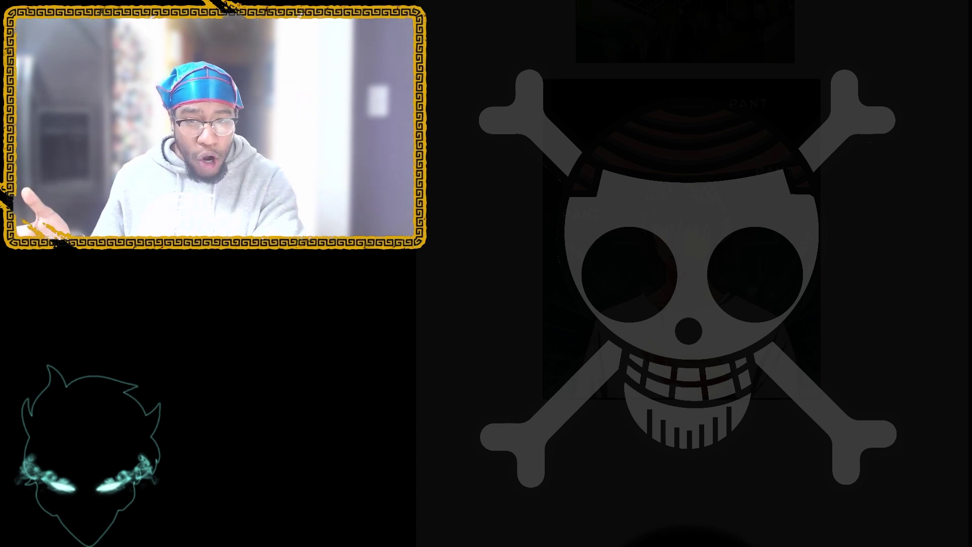
pyautogui.scroll(-5, 682, 304)
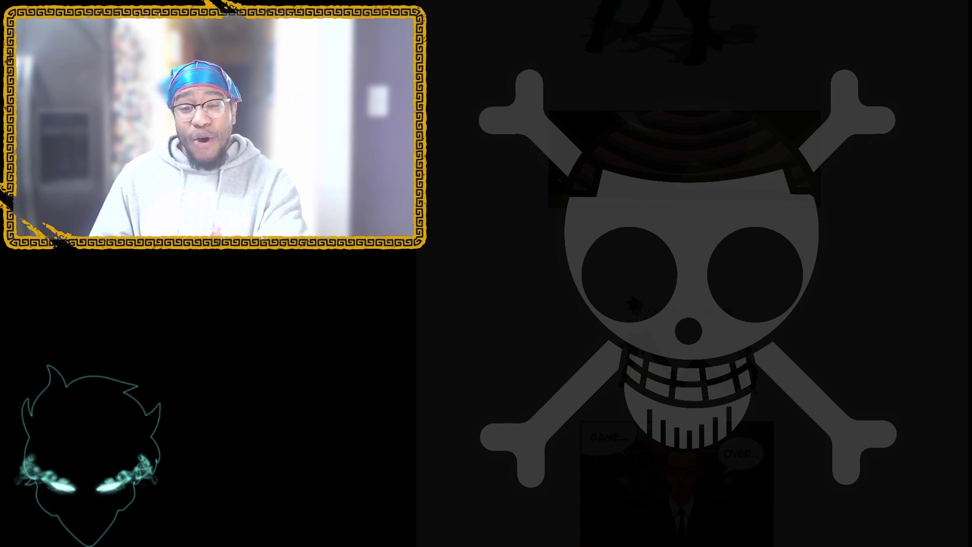
pyautogui.scroll(-5, 682, 304)
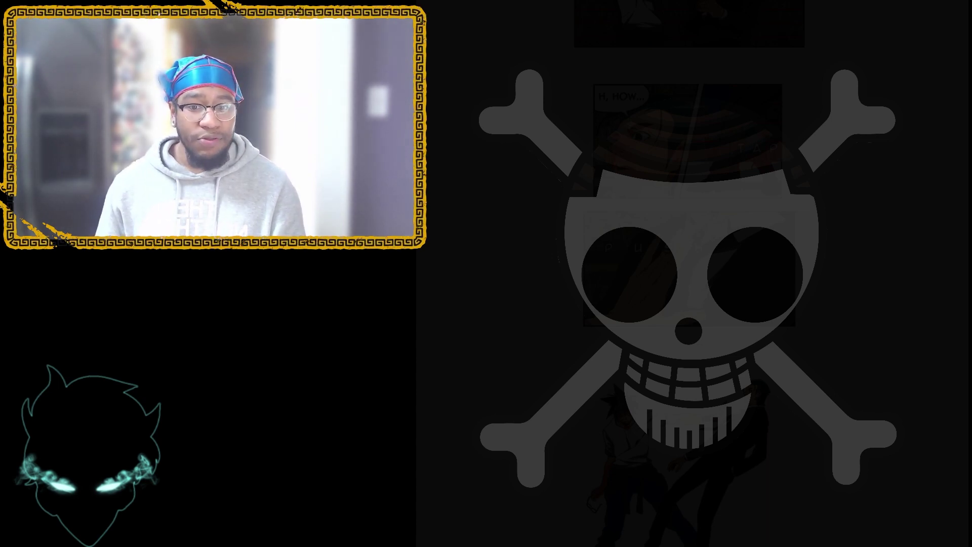
pyautogui.scroll(-5, 682, 304)
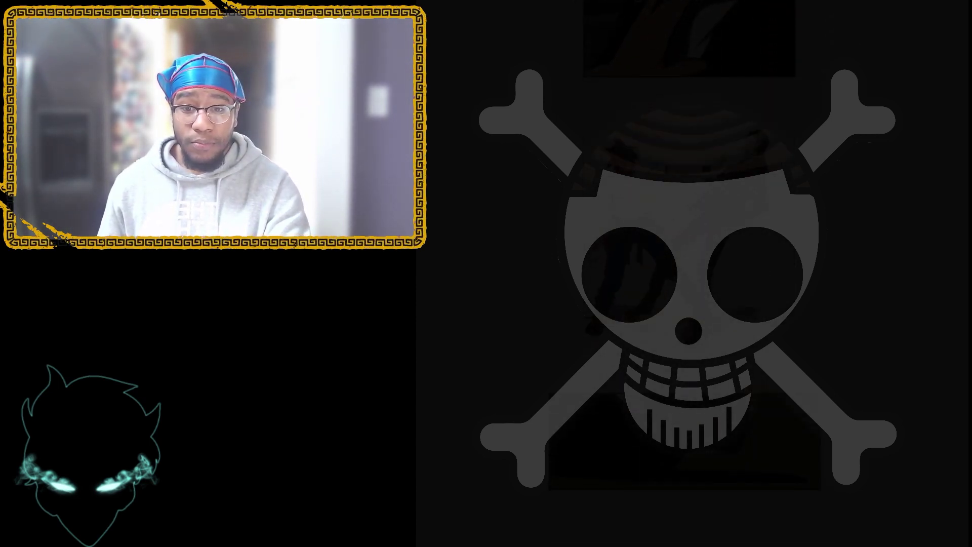
pyautogui.scroll(-5, 683, 304)
pyautogui.scroll(-5, 682, 304)
pyautogui.scroll(-5, 682, 304)
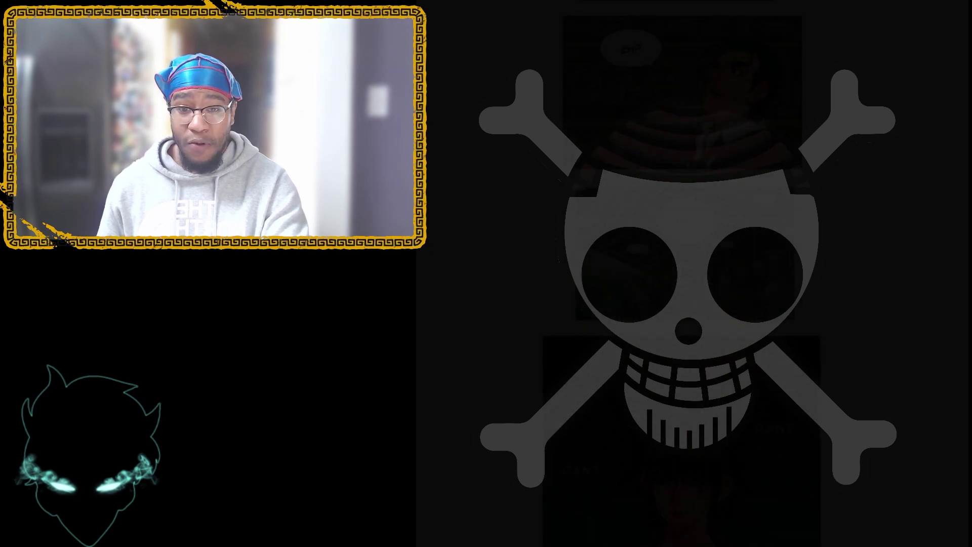
pyautogui.scroll(-5, 682, 303)
pyautogui.scroll(-5, 682, 304)
pyautogui.scroll(-5, 682, 304)
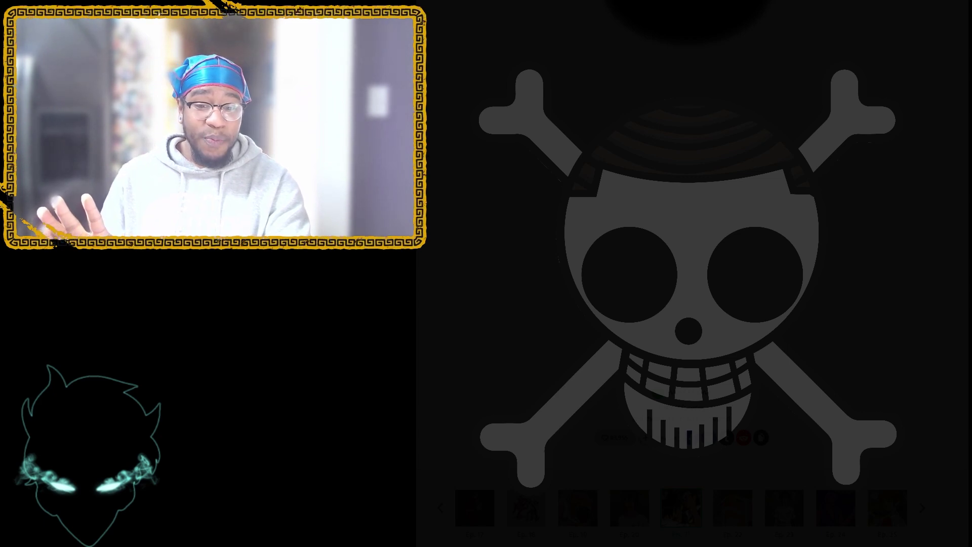
pyautogui.scroll(-5, 682, 304)
pyautogui.scroll(-5, 682, 304)
pyautogui.scroll(-5, 682, 274)
pyautogui.scroll(-5, 682, 274)
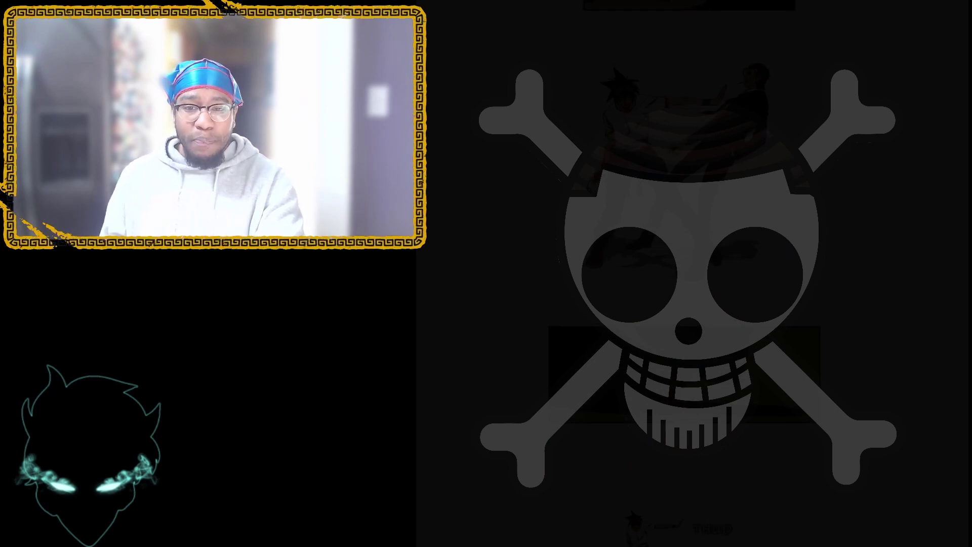
pyautogui.scroll(-5, 682, 304)
pyautogui.scroll(-5, 682, 304)
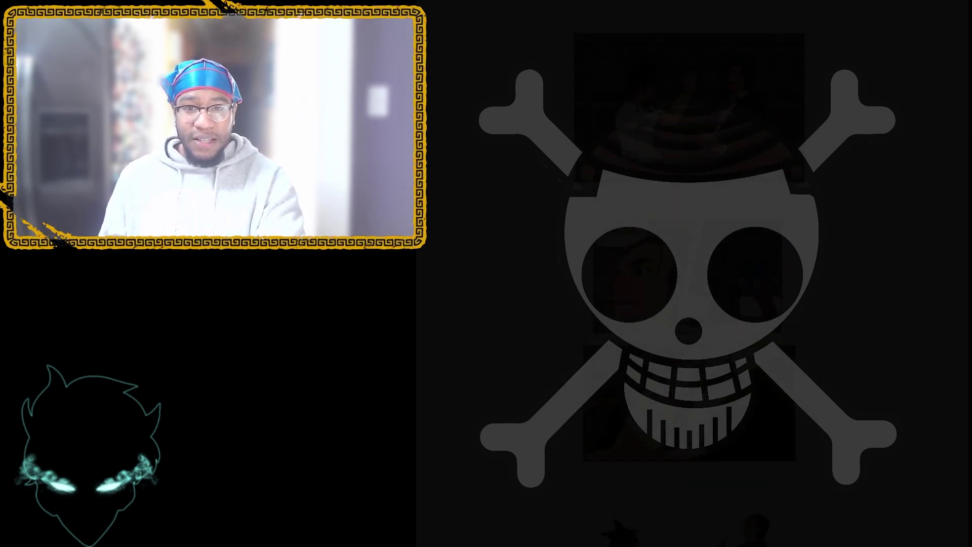
pyautogui.scroll(-5, 681, 273)
pyautogui.scroll(-5, 682, 273)
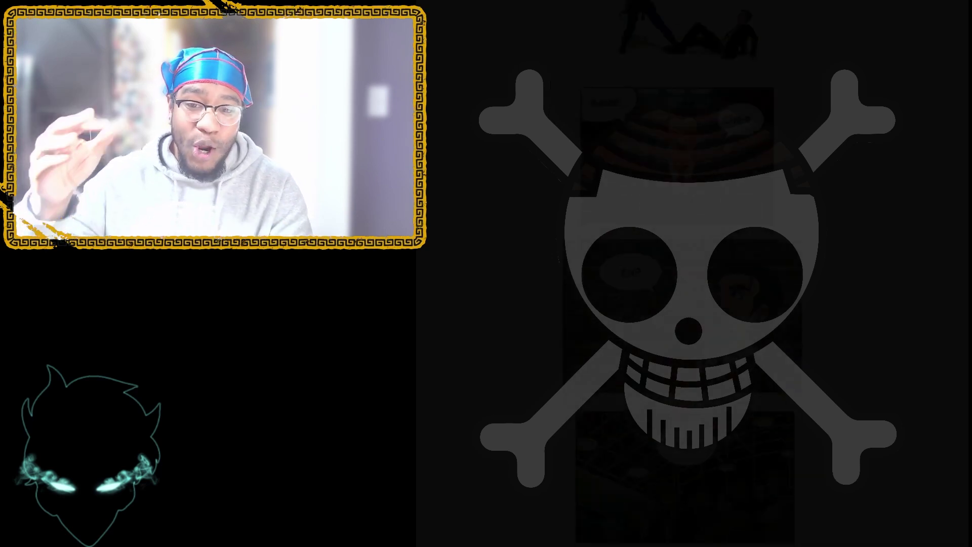
pyautogui.scroll(-5, 682, 273)
pyautogui.scroll(-5, 682, 273)
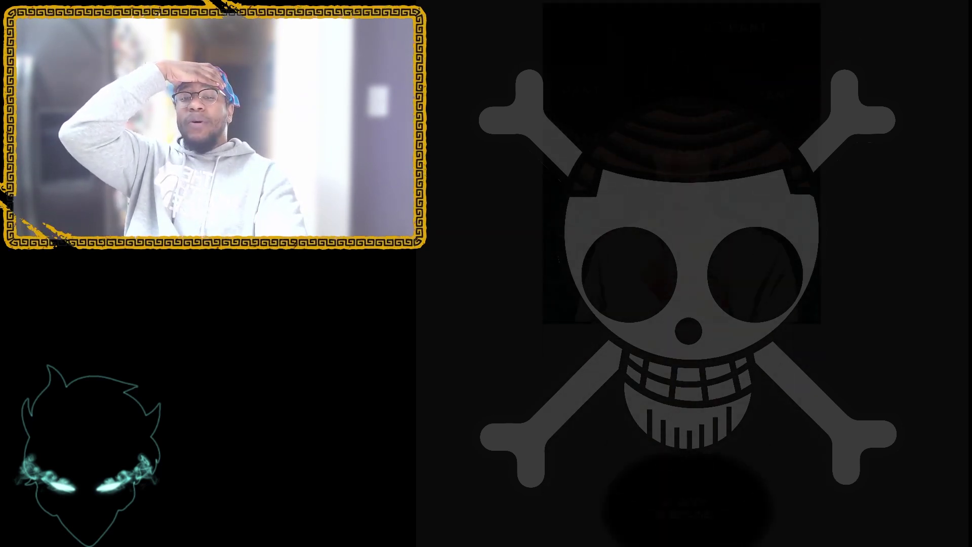